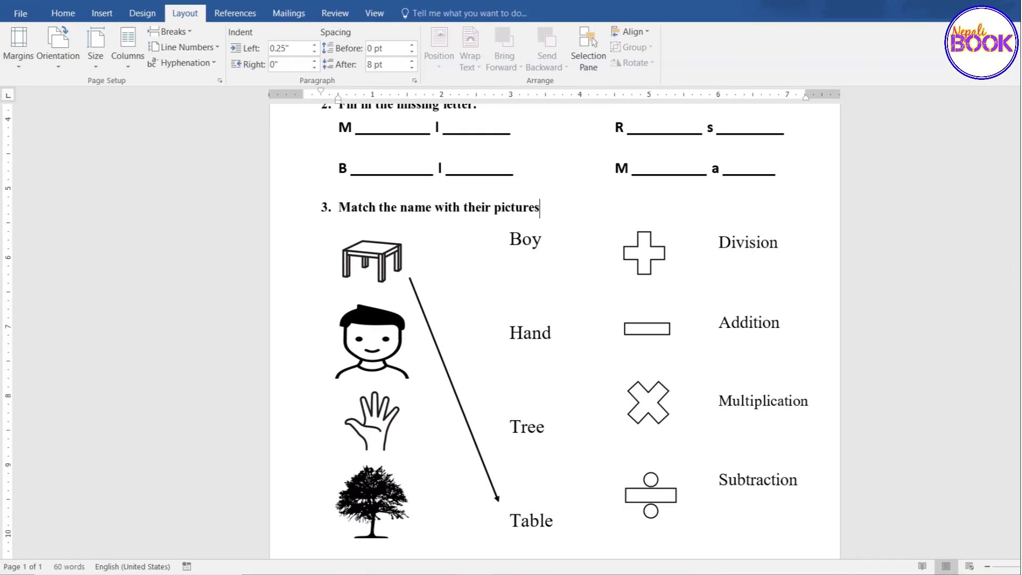
# - Scroll through the preview of the finished exam paper
pyautogui.scroll(4, 456, 269)
pyautogui.scroll(2, 457, 298)
pyautogui.scroll(1, 466, 340)
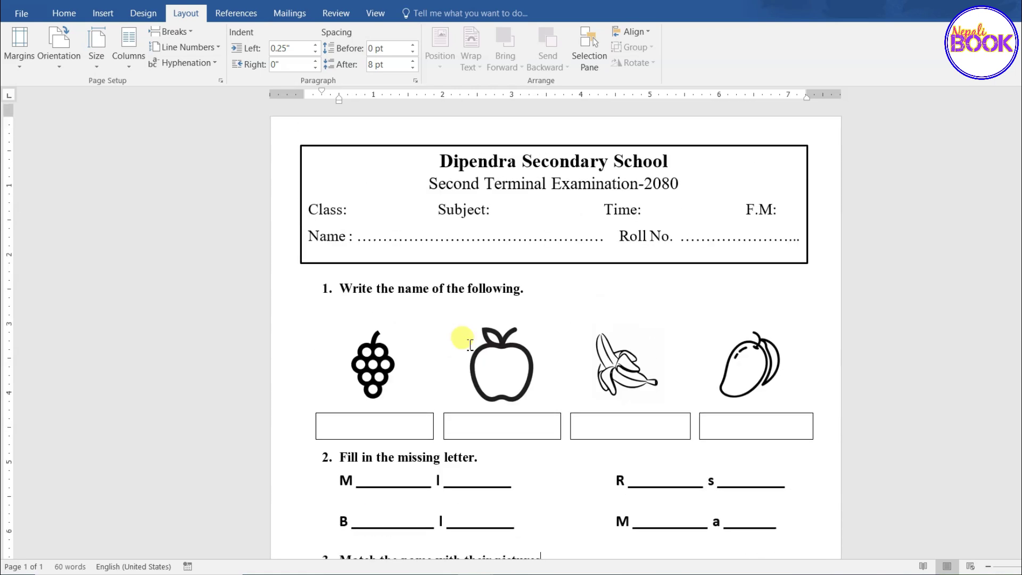
pyautogui.scroll(-3, 465, 341)
pyautogui.scroll(-3, 466, 340)
pyautogui.scroll(-2, 466, 341)
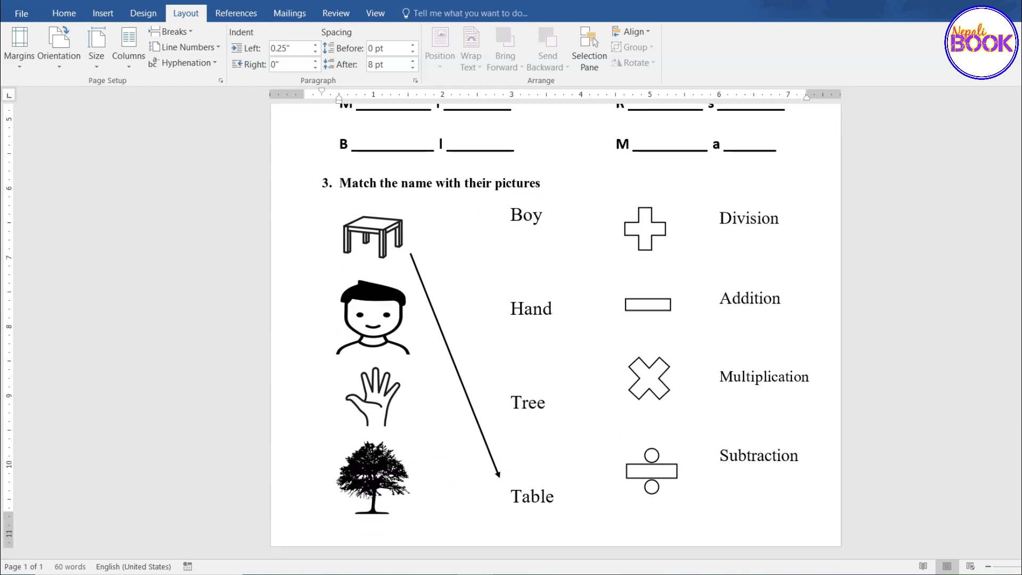
pyautogui.scroll(5, 381, 251)
pyautogui.scroll(2, 381, 249)
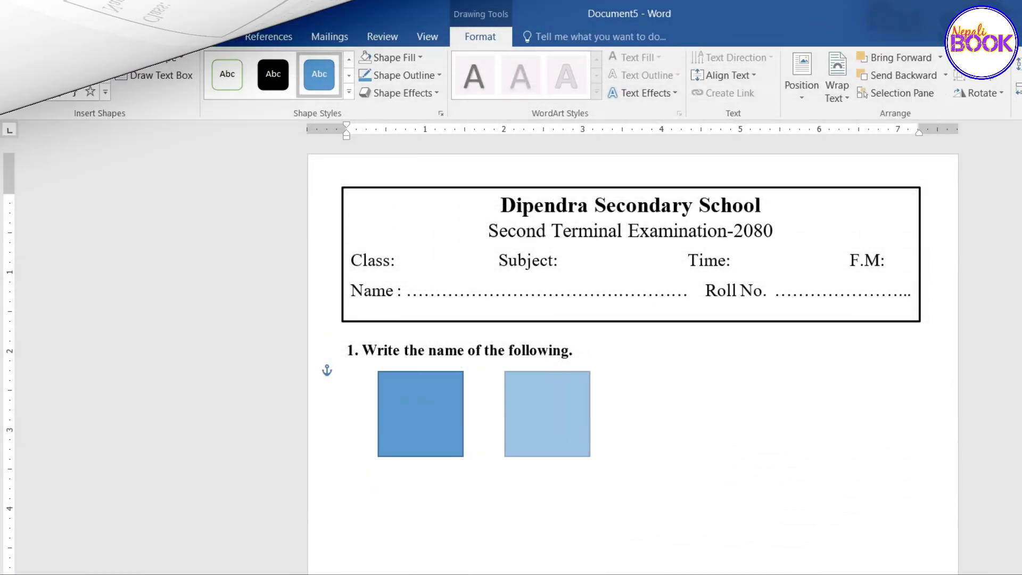
# - Watch the square picture boxes being copied into a row and filled with the mango and drum pictures
pyautogui.moveTo(539, 436); pyautogui.dragTo(827, 426)
pyautogui.click(690, 420)
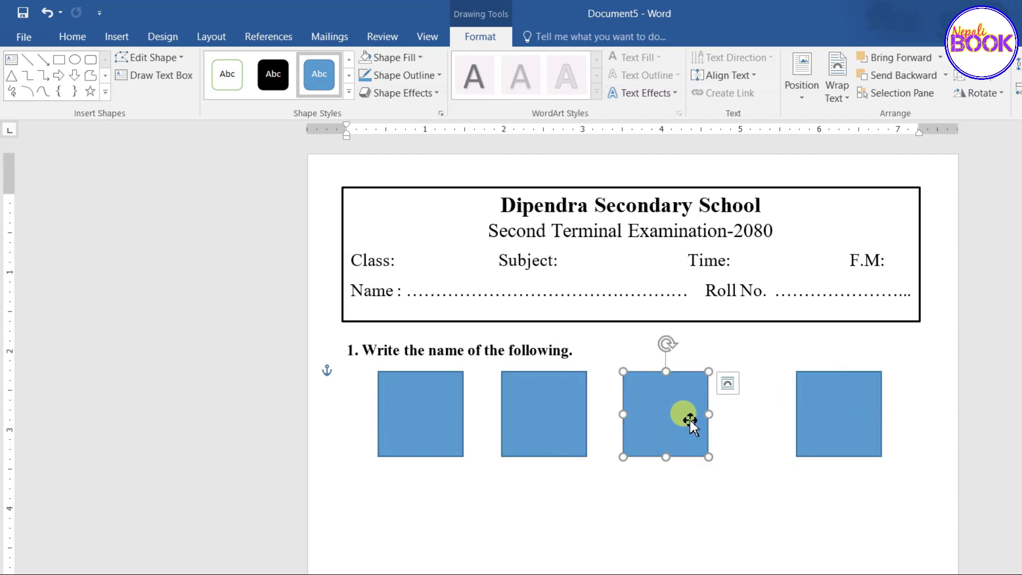
pyautogui.press('Right')
pyautogui.press('Right')
pyautogui.press('Right')
pyautogui.press('Right')
pyautogui.click(566, 410)
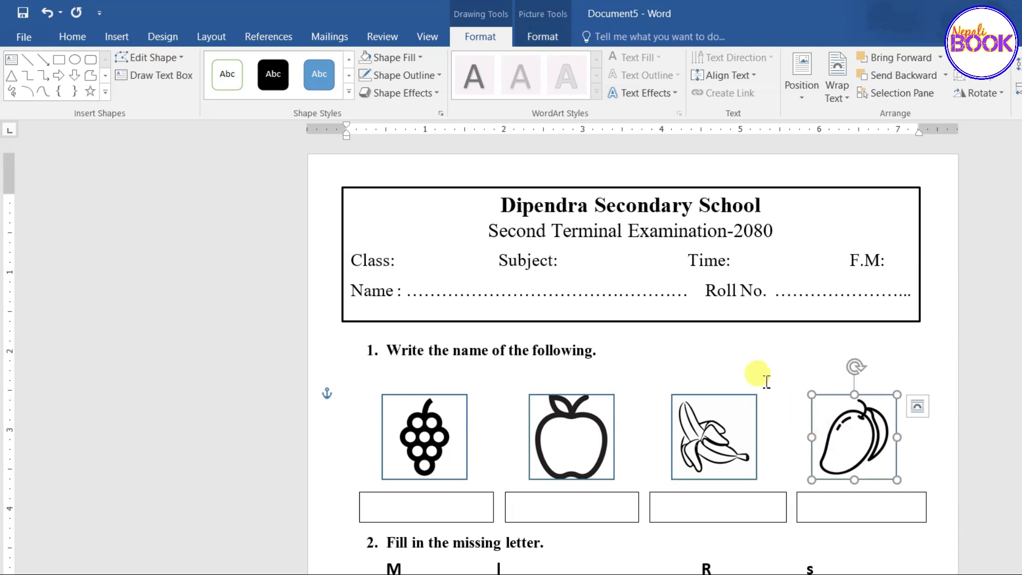
pyautogui.click(753, 348)
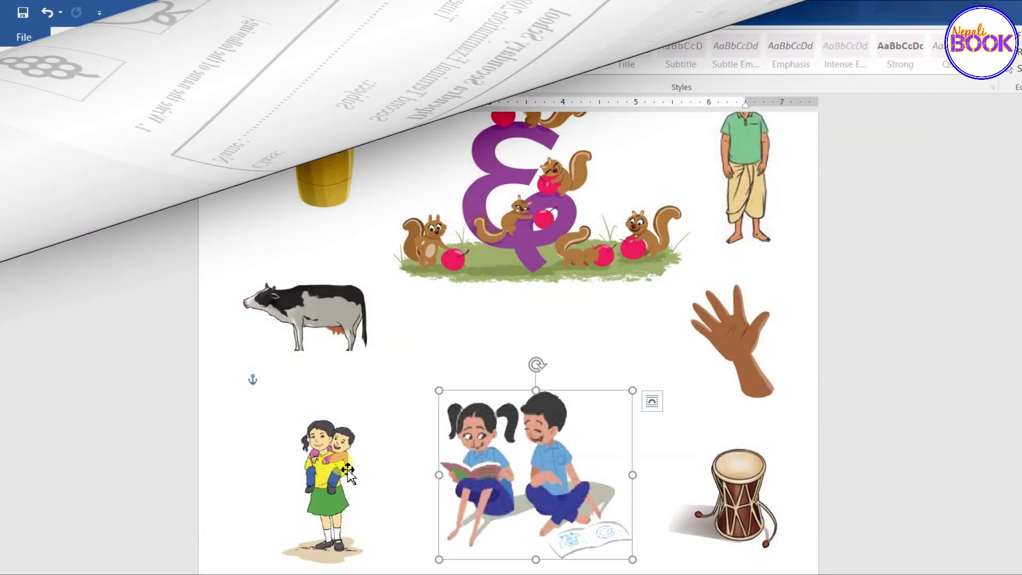
pyautogui.click(767, 479)
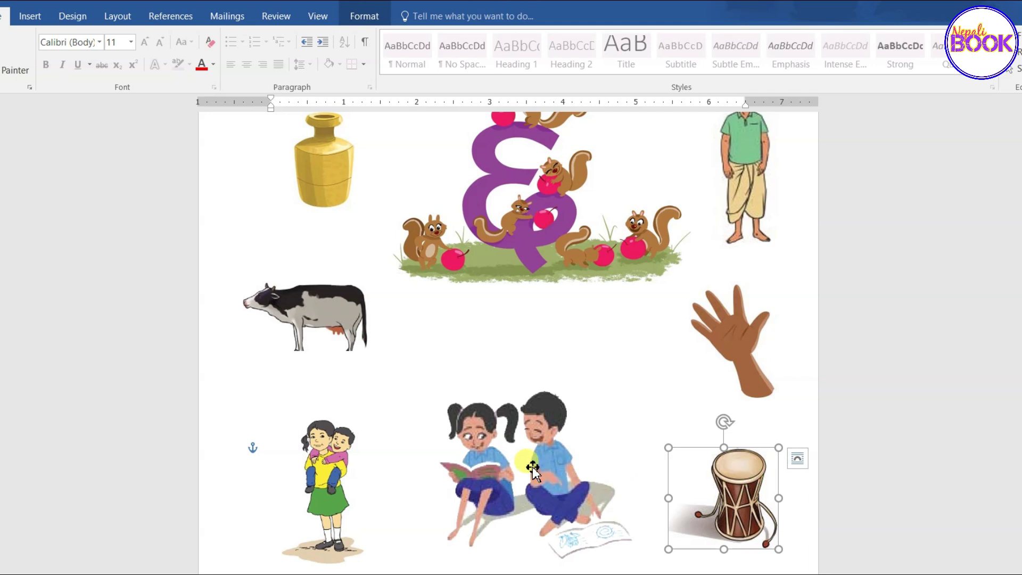
pyautogui.scroll(3, 534, 468)
pyautogui.scroll(5, 532, 466)
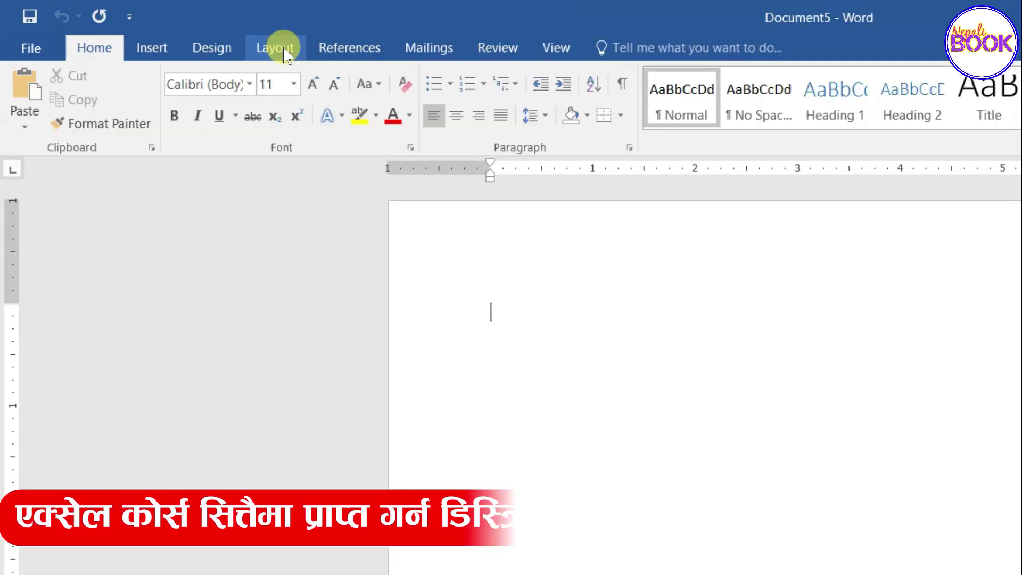
# - Give the page Narrow margins, A4 paper, Portrait orientation and One column
pyautogui.click(181, 32)
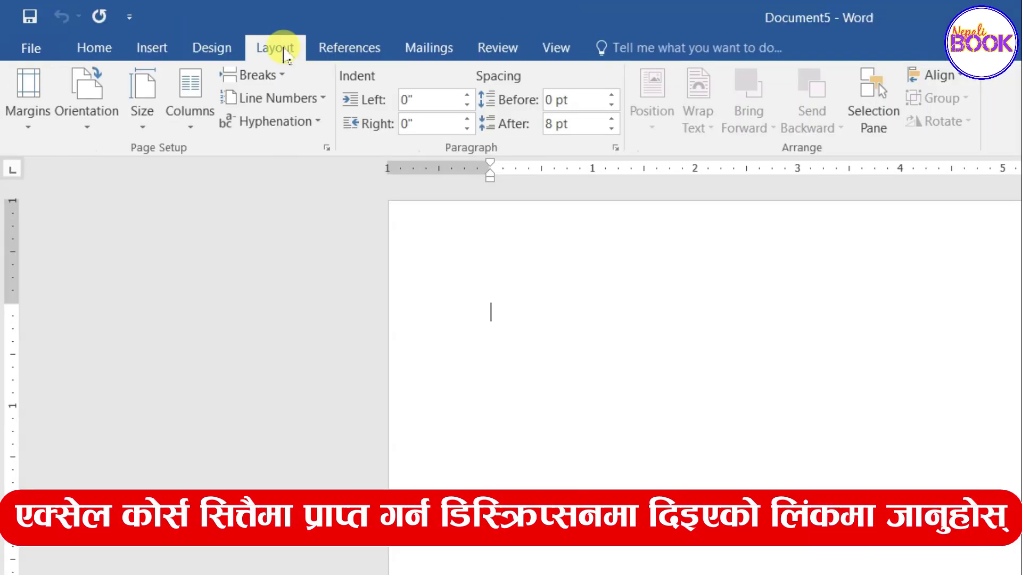
pyautogui.click(33, 117)
pyautogui.click(82, 322)
pyautogui.click(139, 114)
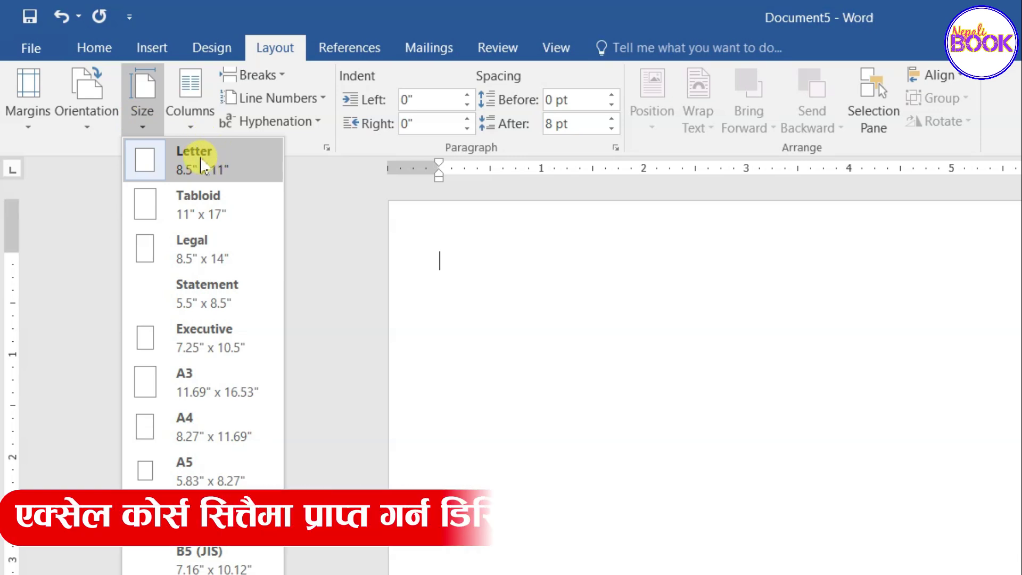
pyautogui.click(209, 423)
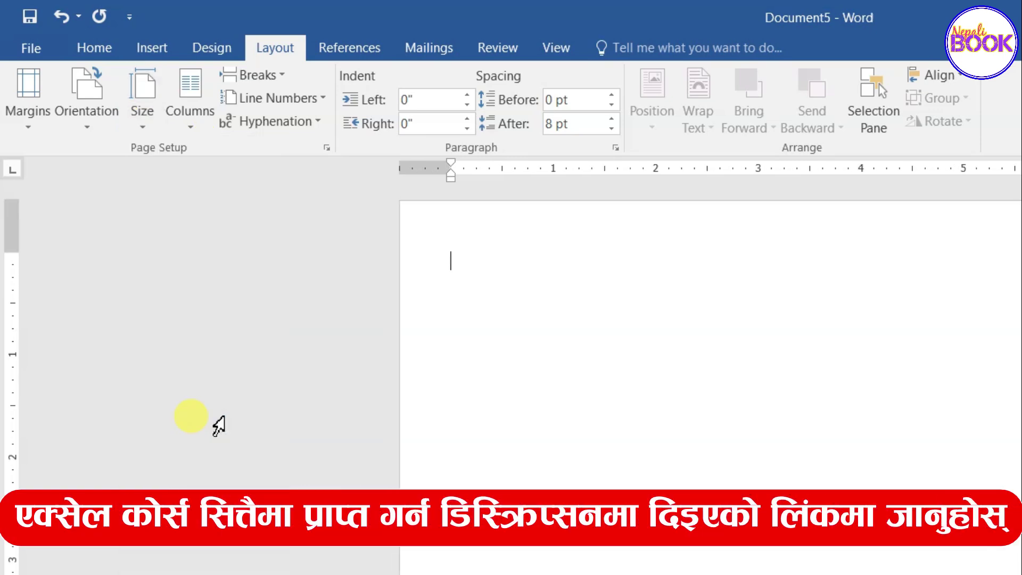
pyautogui.click(81, 130)
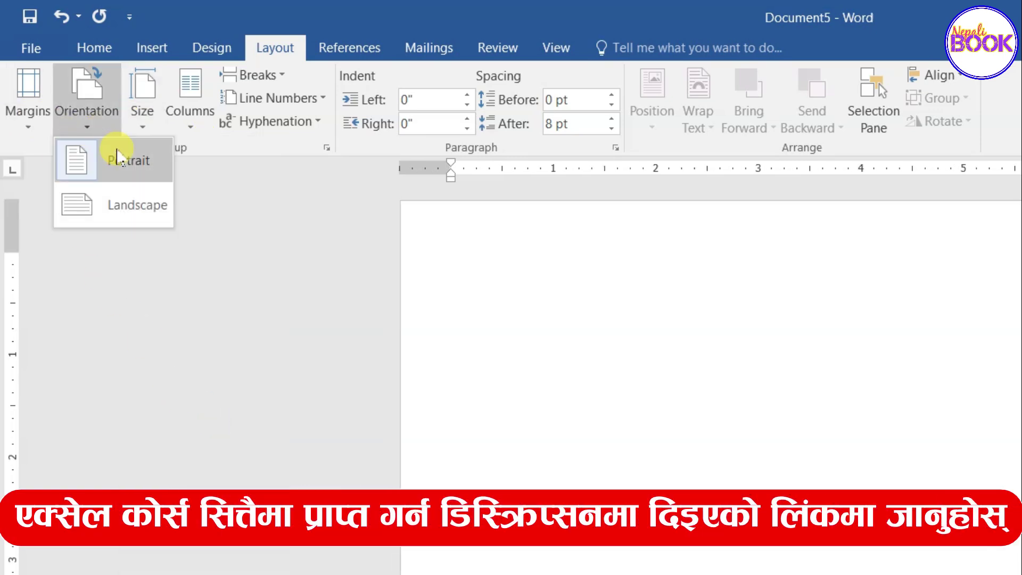
pyautogui.click(144, 175)
pyautogui.click(194, 125)
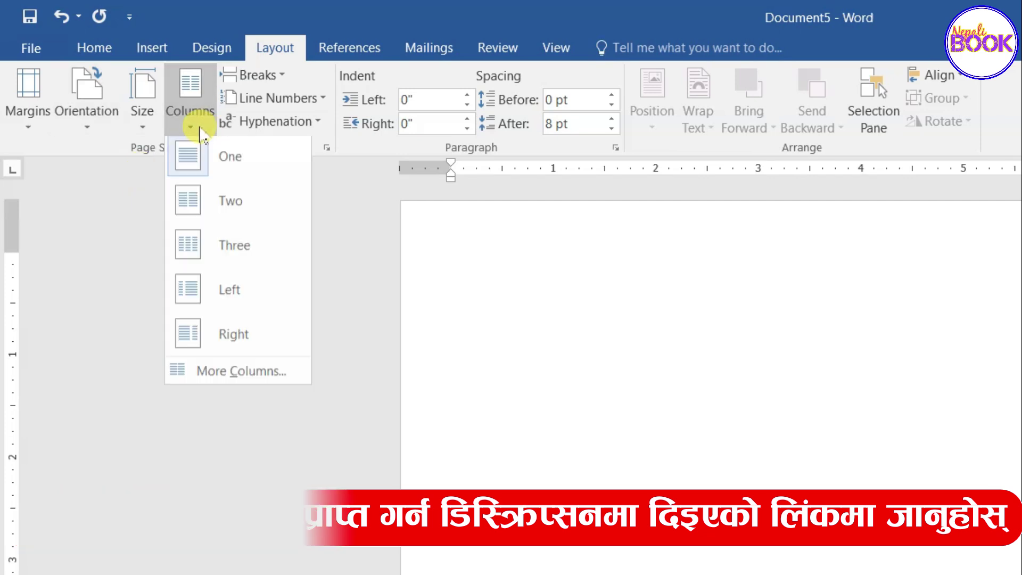
pyautogui.click(239, 170)
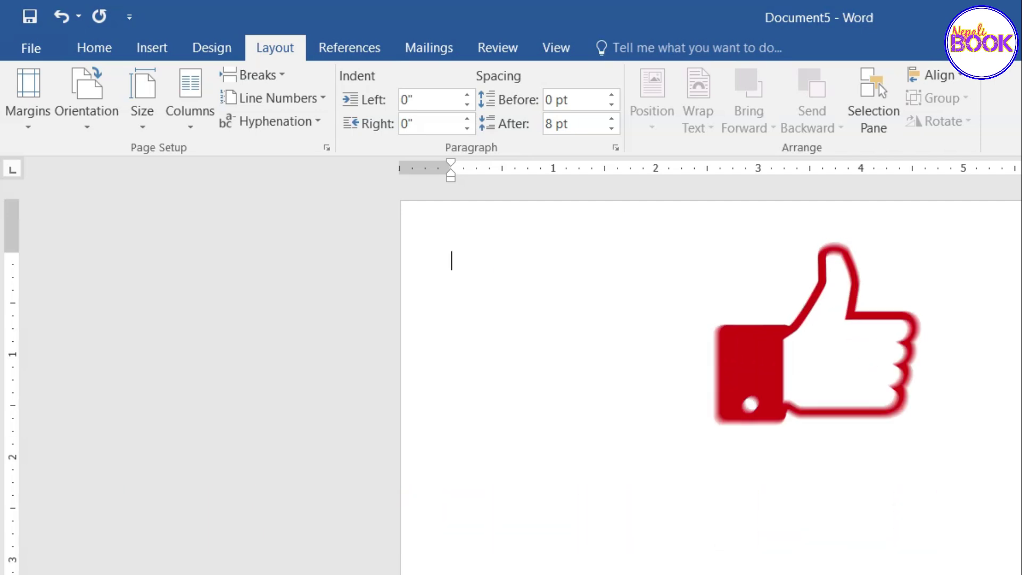
pyautogui.click(170, 49)
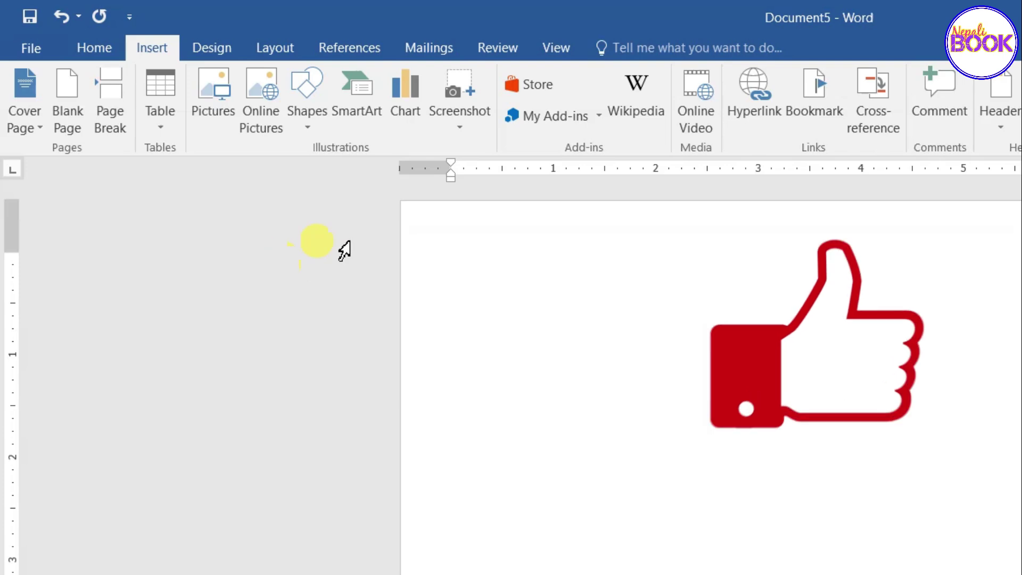
# - Draw a text box across the top of the page for the exam header
pyautogui.click(305, 120)
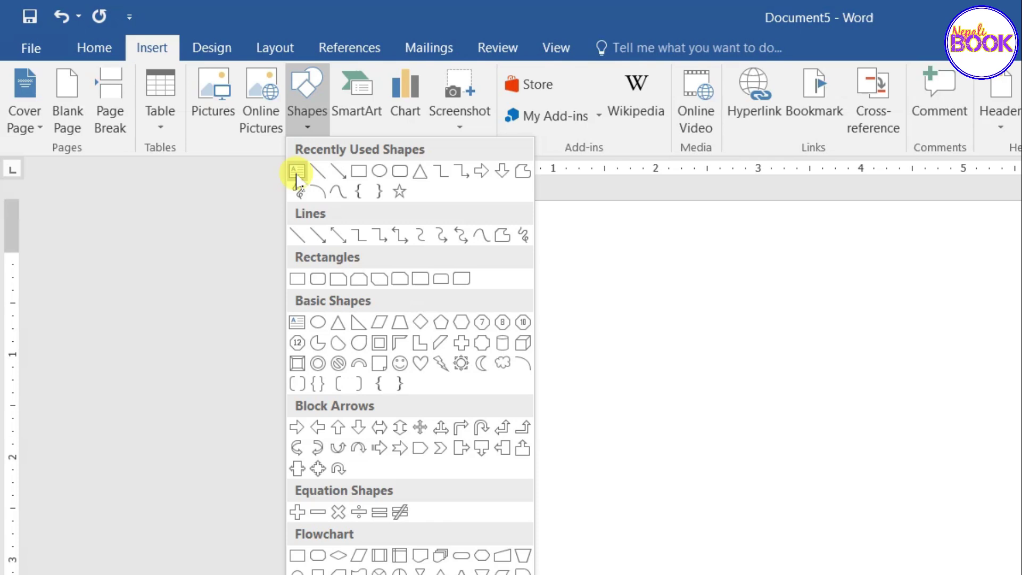
pyautogui.click(296, 173)
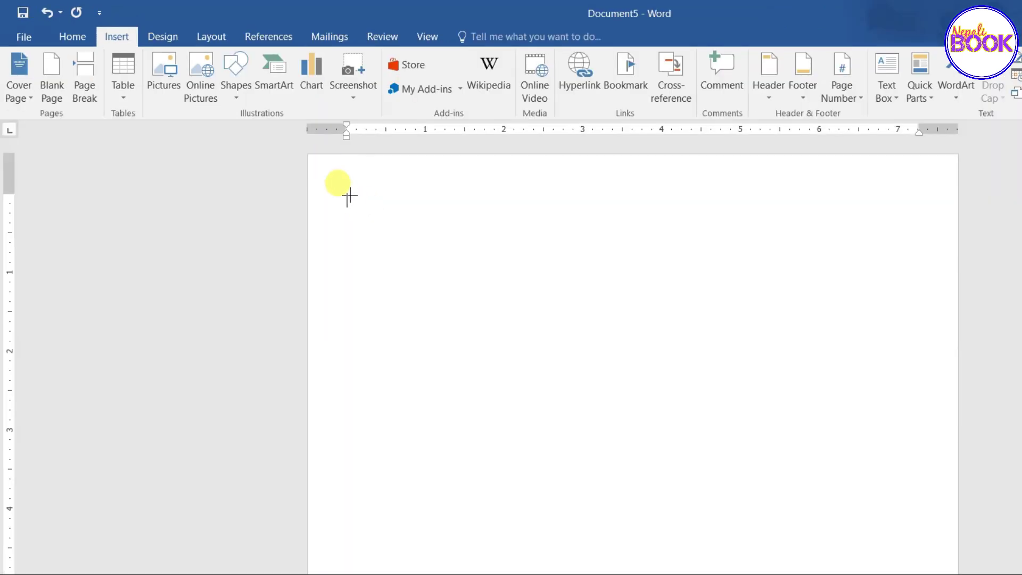
pyautogui.moveTo(344, 190); pyautogui.dragTo(915, 339)
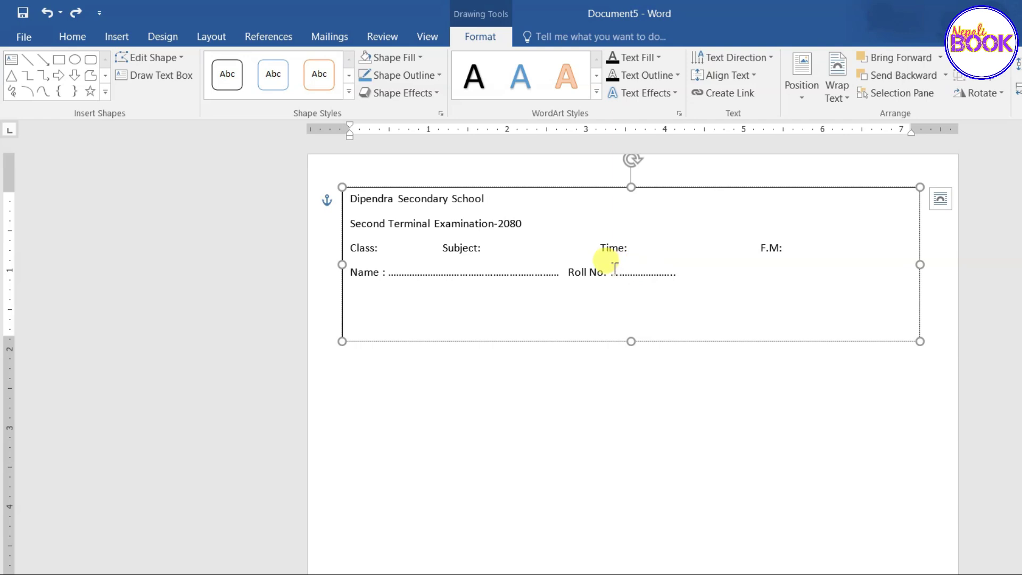
# - Make the school name line 20 pt Times New Roman and centred
pyautogui.moveTo(506, 193); pyautogui.dragTo(351, 202)
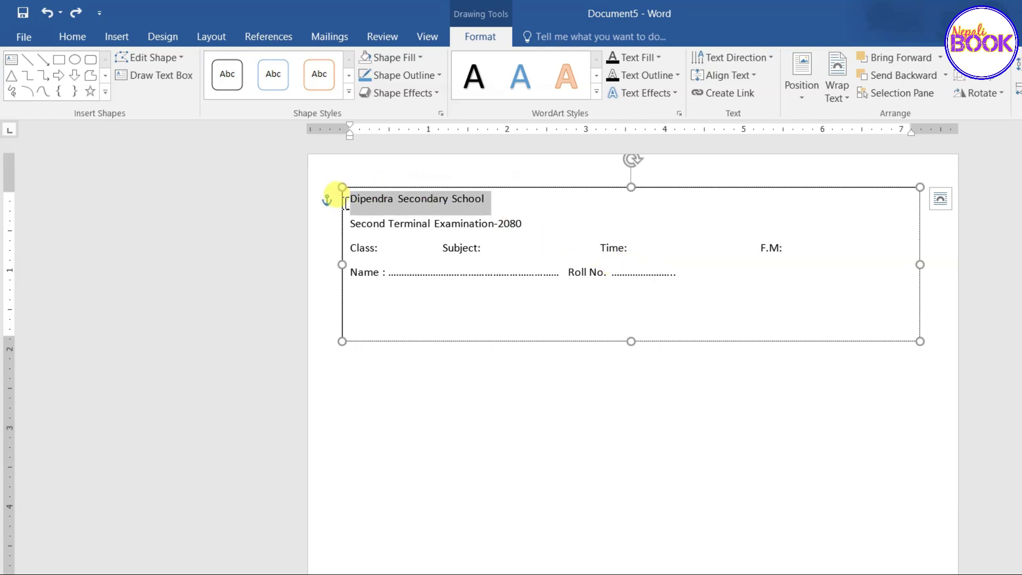
pyautogui.click(59, 38)
pyautogui.click(241, 65)
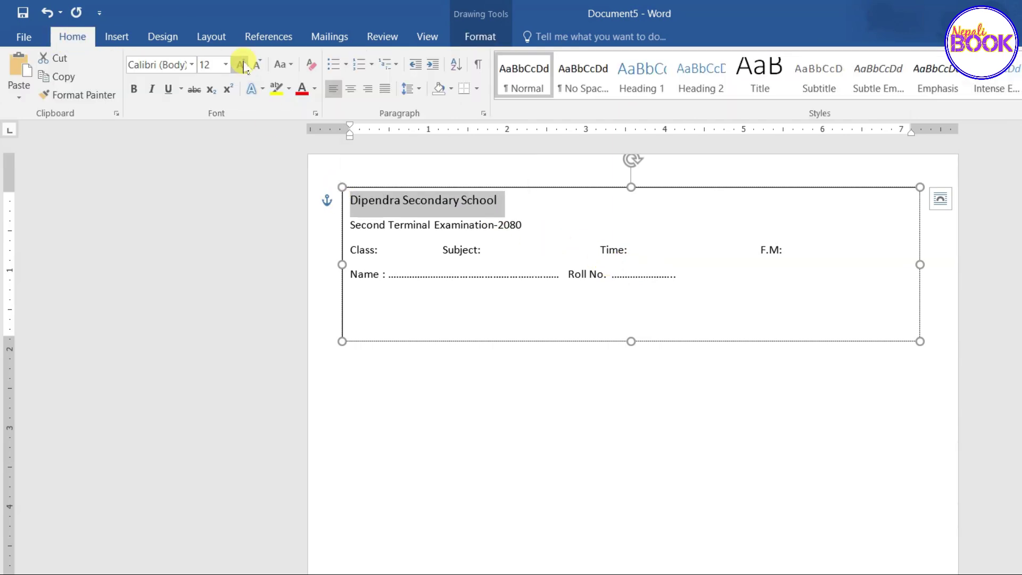
pyautogui.click(242, 66)
pyautogui.click(243, 66)
pyautogui.click(243, 67)
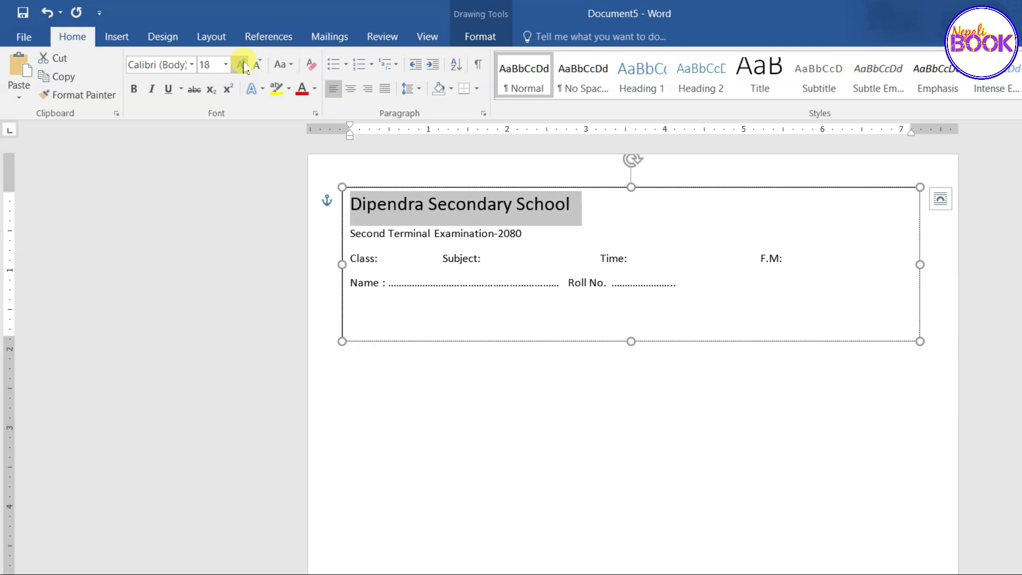
pyautogui.click(243, 67)
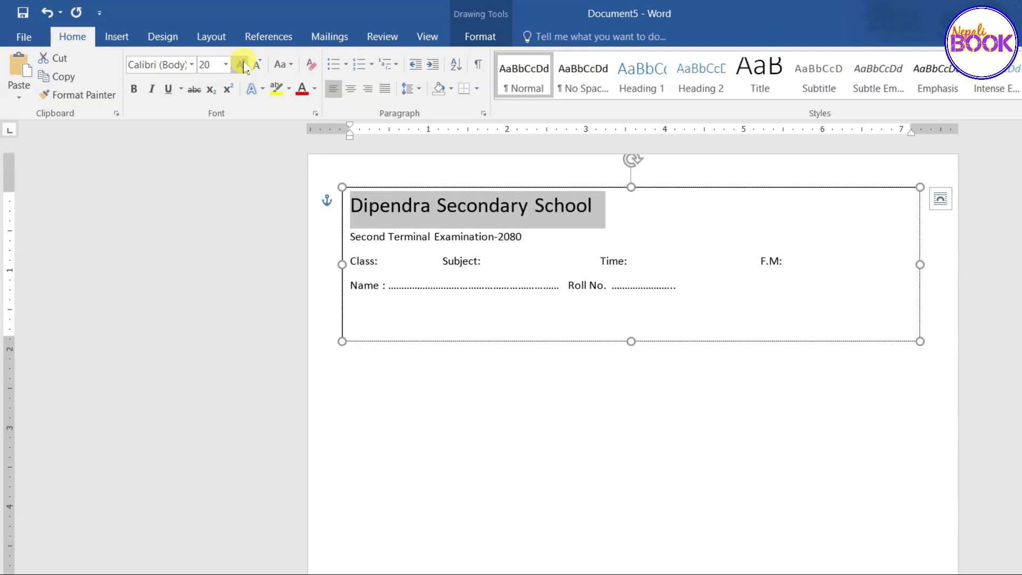
pyautogui.click(191, 64)
pyautogui.click(210, 196)
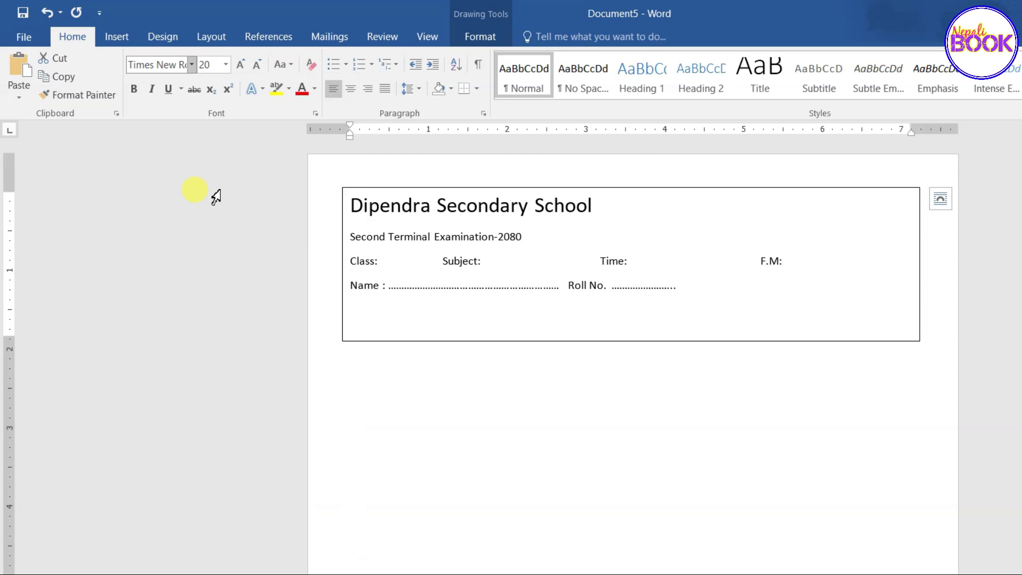
pyautogui.click(350, 89)
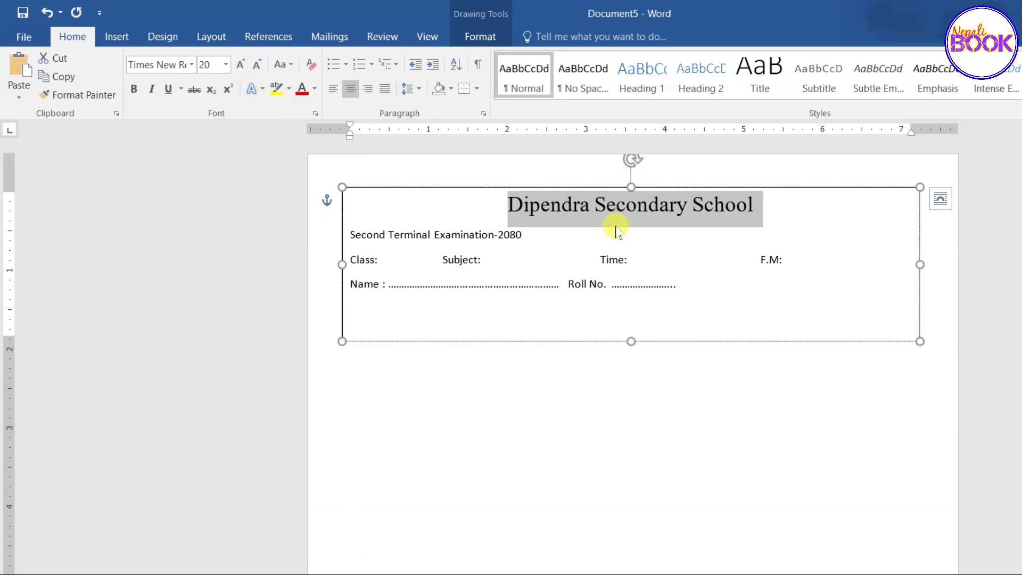
# - Enlarge the exam title line to 18 pt and centre it
pyautogui.moveTo(352, 234); pyautogui.dragTo(529, 243)
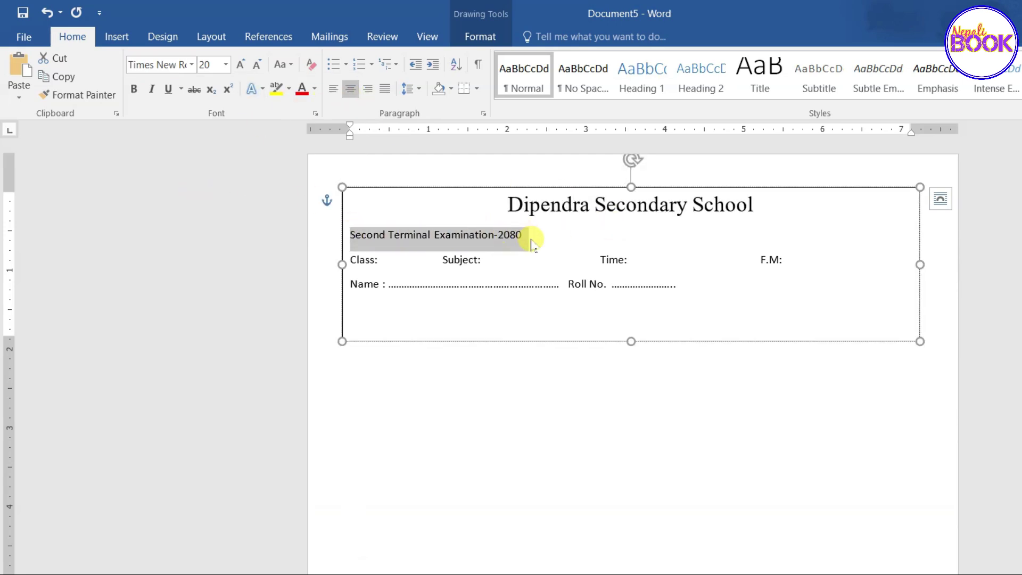
pyautogui.click(243, 65)
pyautogui.click(243, 65)
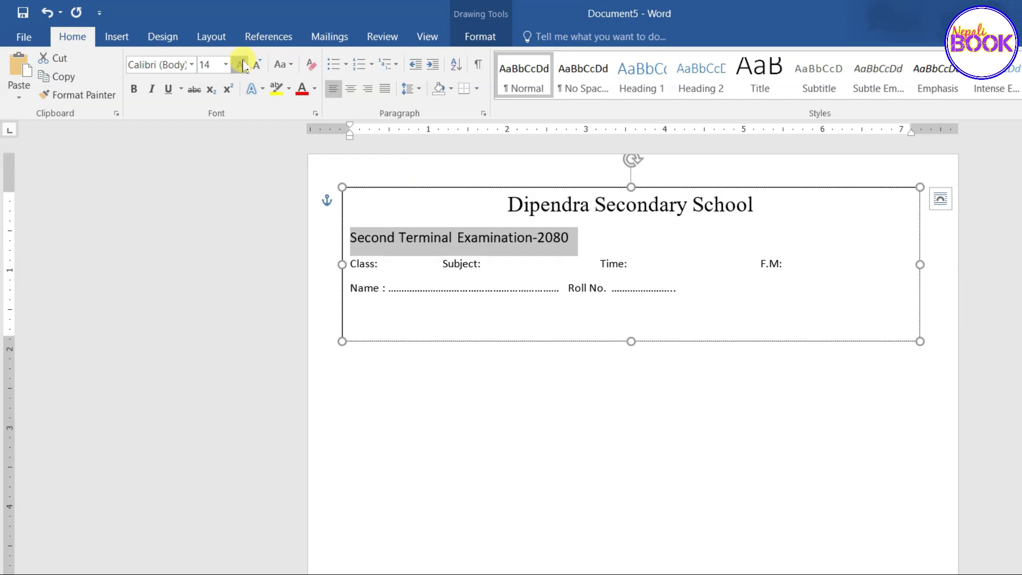
pyautogui.click(242, 65)
pyautogui.click(243, 65)
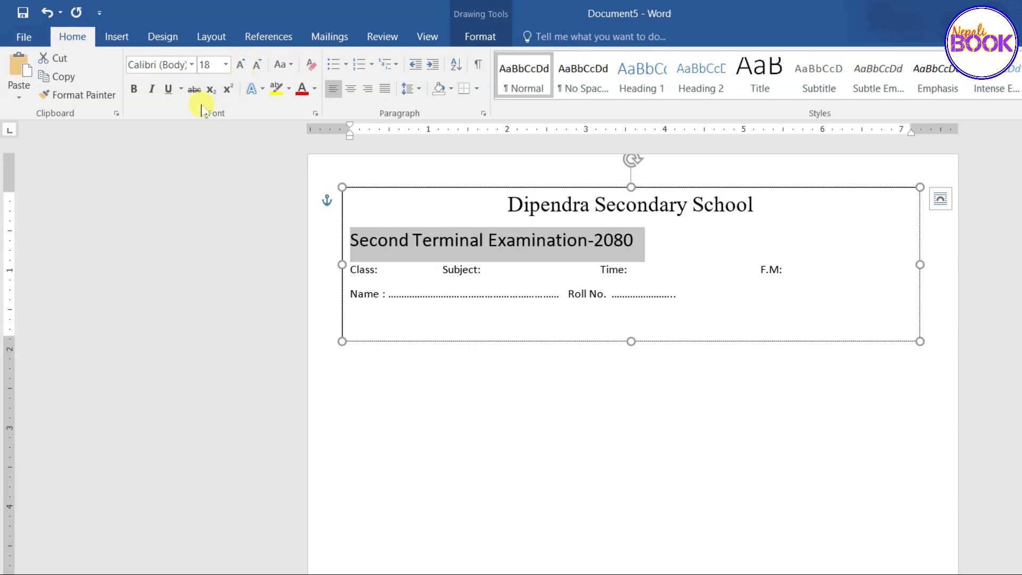
pyautogui.click(351, 88)
# - Select both header title lines to adjust their line spacing
pyautogui.click(567, 203)
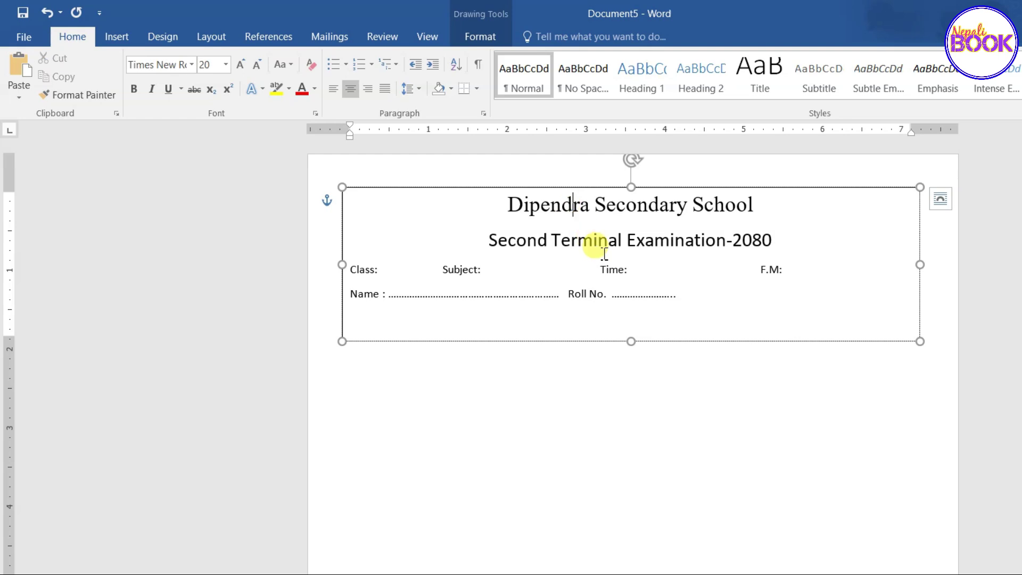
pyautogui.moveTo(516, 202); pyautogui.dragTo(588, 242)
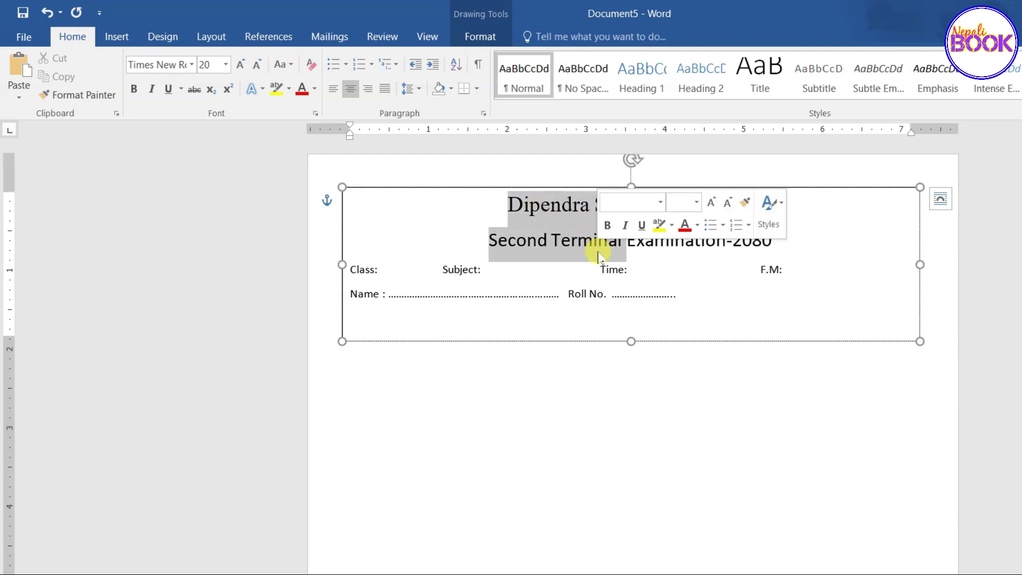
pyautogui.click(551, 205)
pyautogui.moveTo(510, 207); pyautogui.dragTo(589, 246)
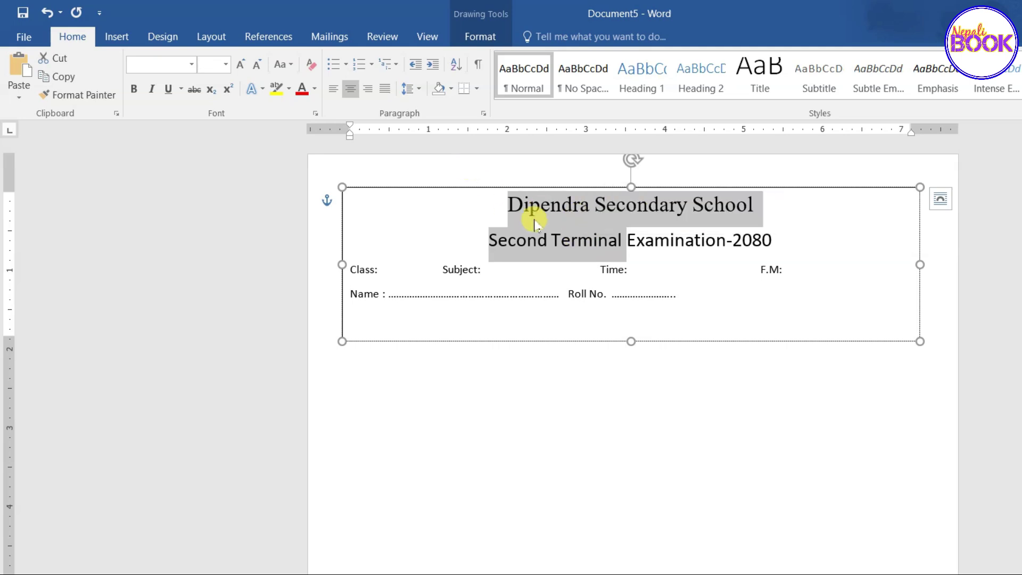
pyautogui.click(421, 94)
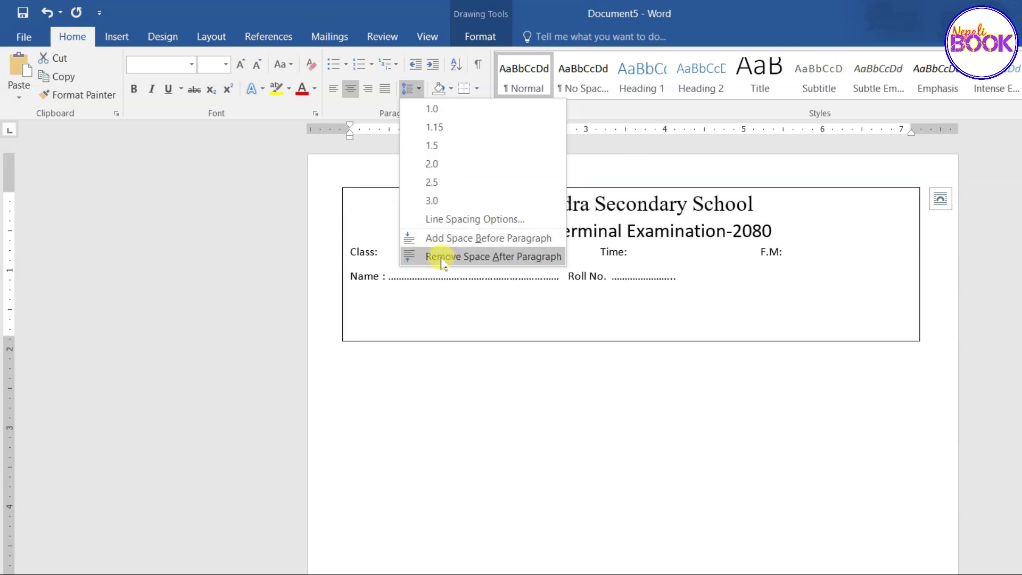
# - Set 6 pt spacing after the Second Terminal Examination line, then select the Class and Name rows
pyautogui.click(532, 258)
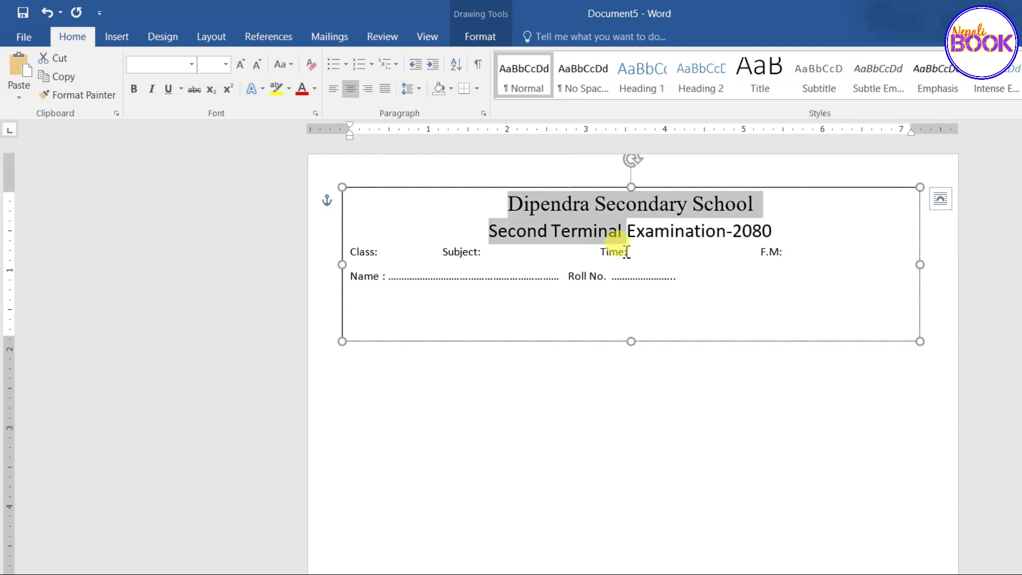
pyautogui.click(643, 223)
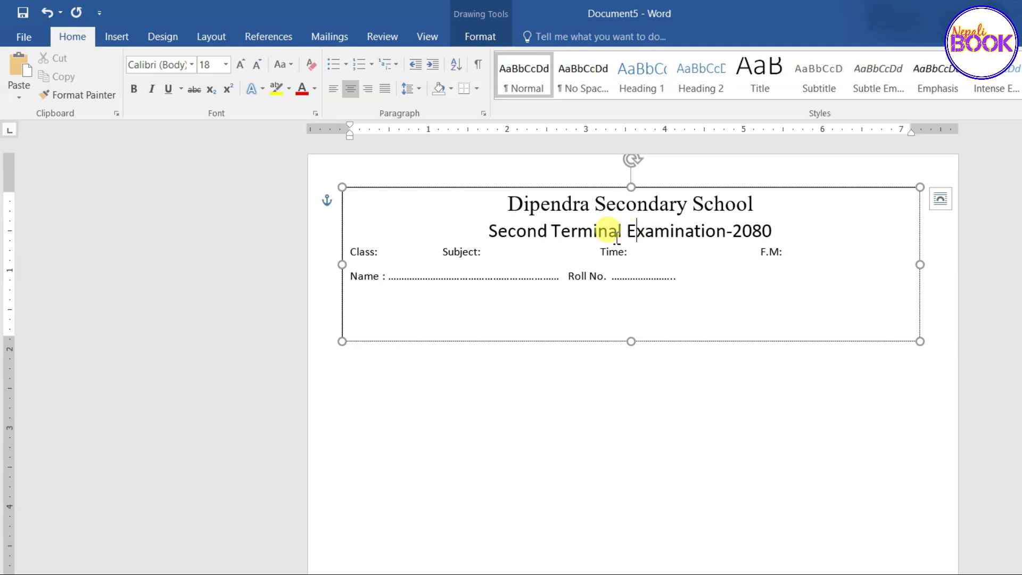
pyautogui.click(469, 252)
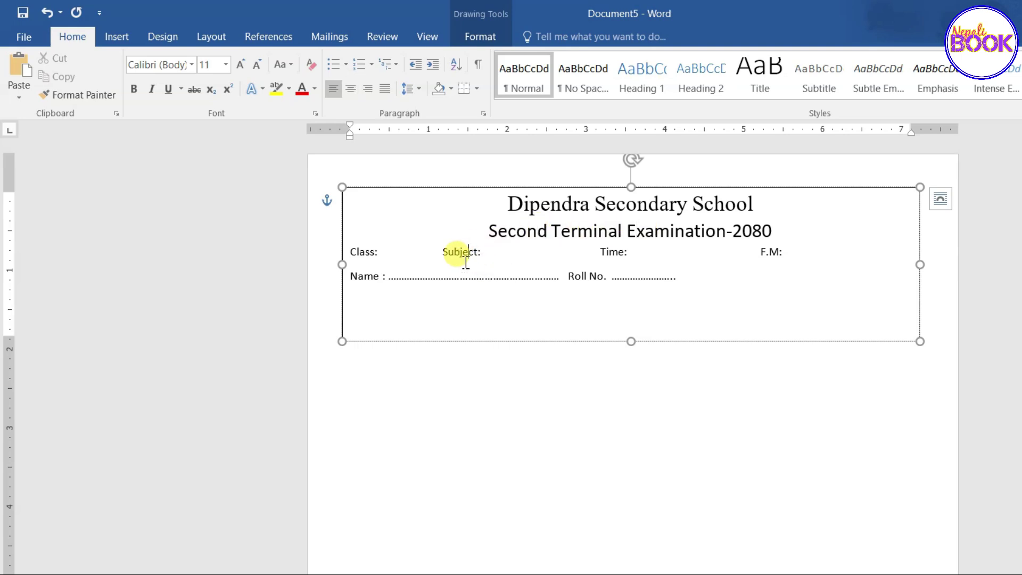
pyautogui.click(592, 241)
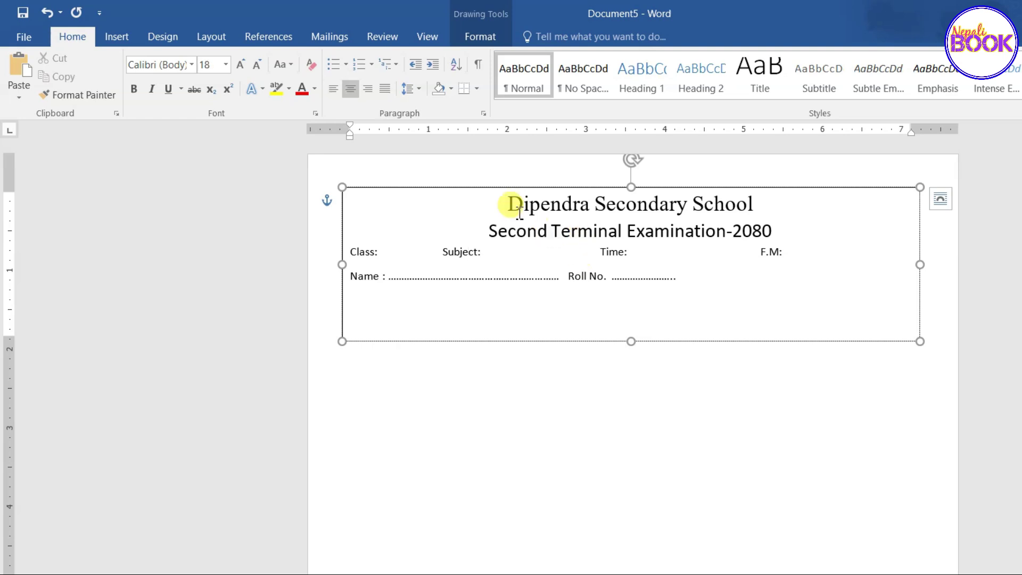
pyautogui.click(223, 42)
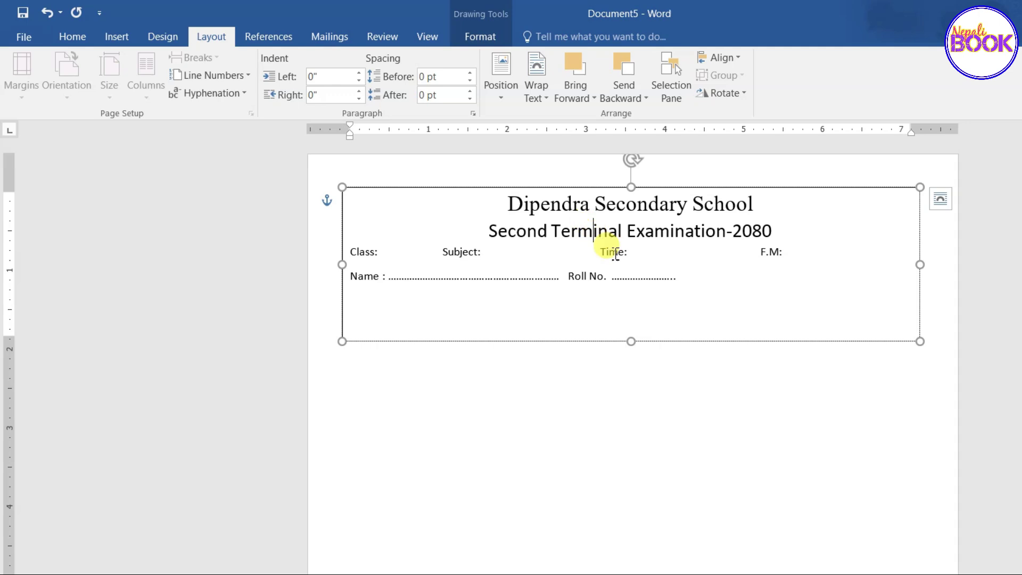
pyautogui.click(469, 94)
pyautogui.click(469, 93)
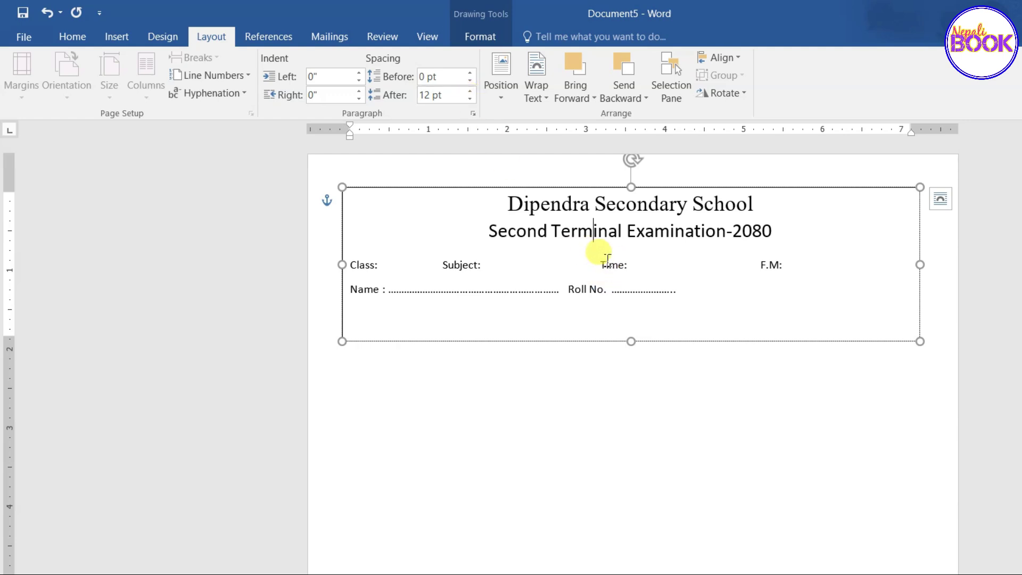
pyautogui.click(469, 99)
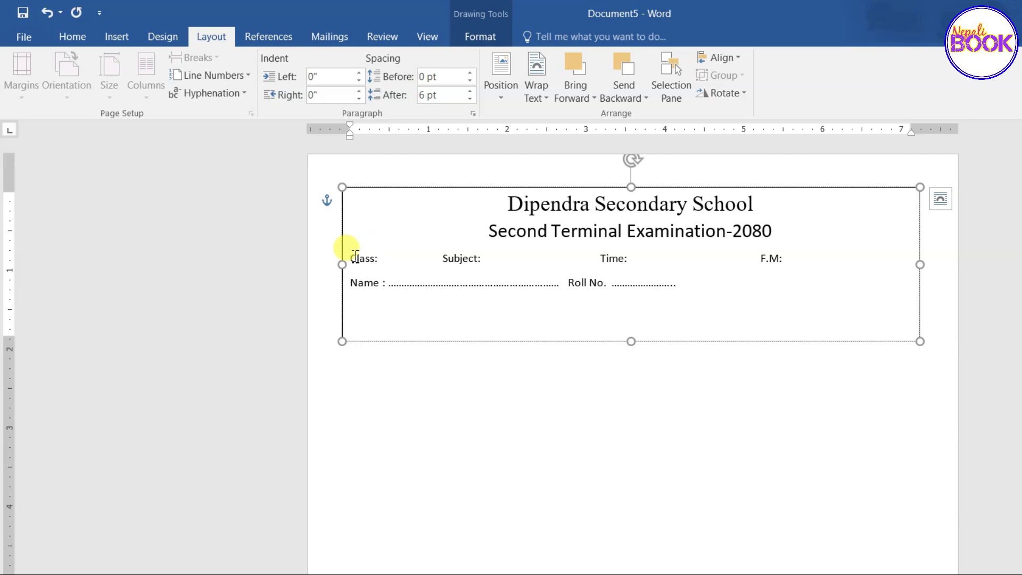
pyautogui.moveTo(353, 255); pyautogui.dragTo(747, 292)
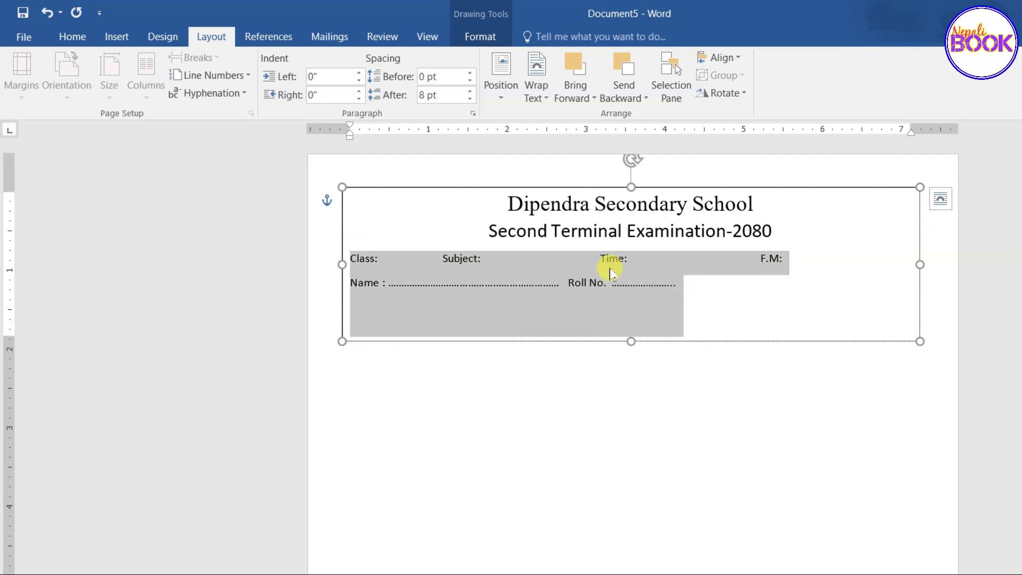
pyautogui.click(80, 39)
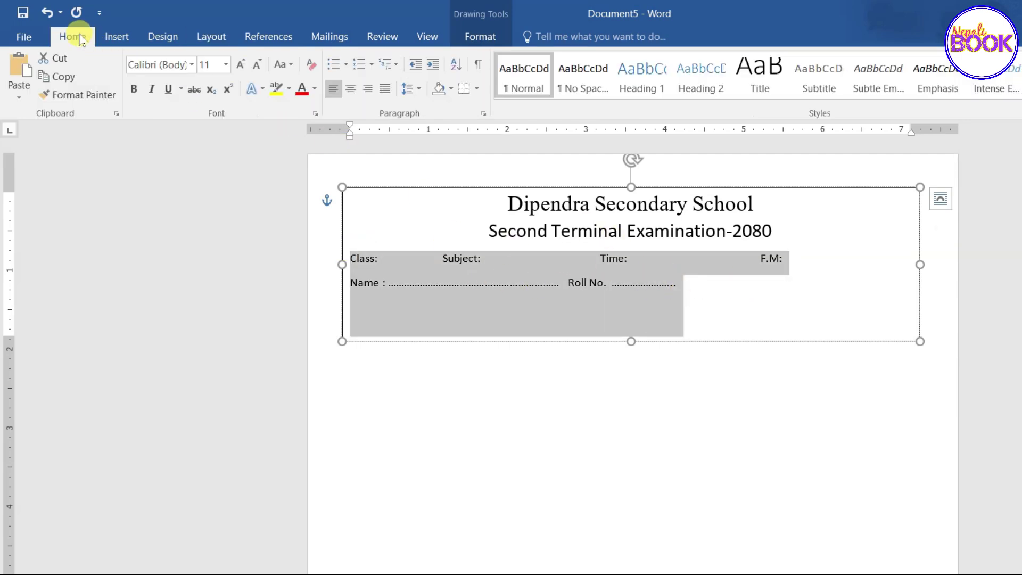
# - Enlarge the Class and Name rows to 16 pt and trim the header box to fit
pyautogui.click(241, 65)
pyautogui.click(240, 65)
pyautogui.click(241, 65)
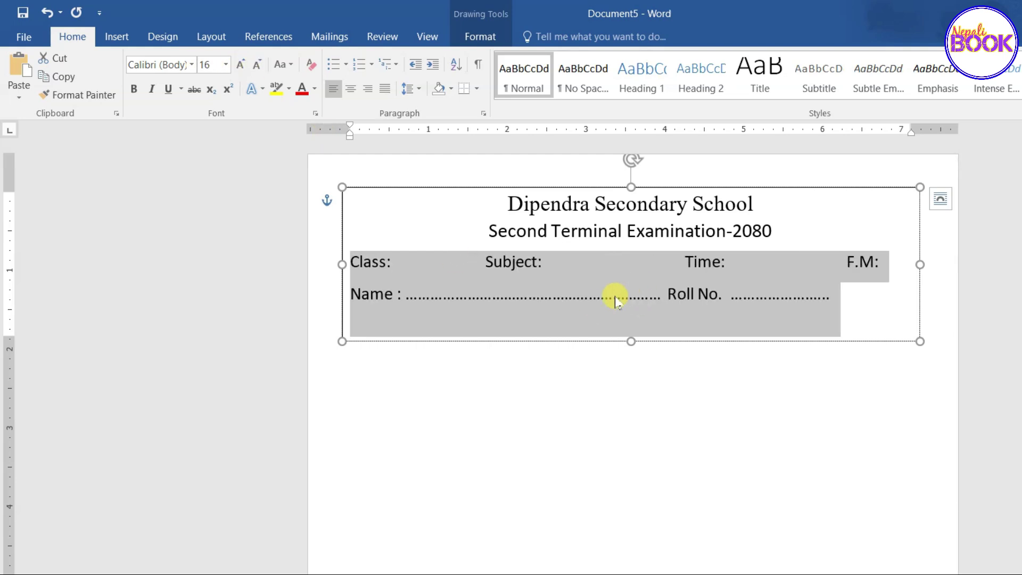
pyautogui.click(666, 291)
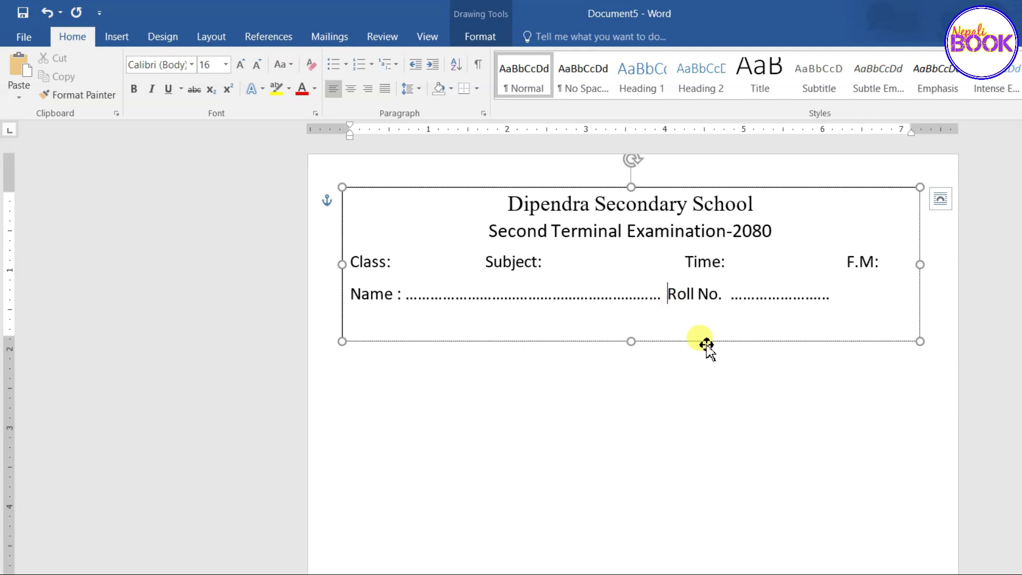
pyautogui.moveTo(631, 341); pyautogui.dragTo(637, 323)
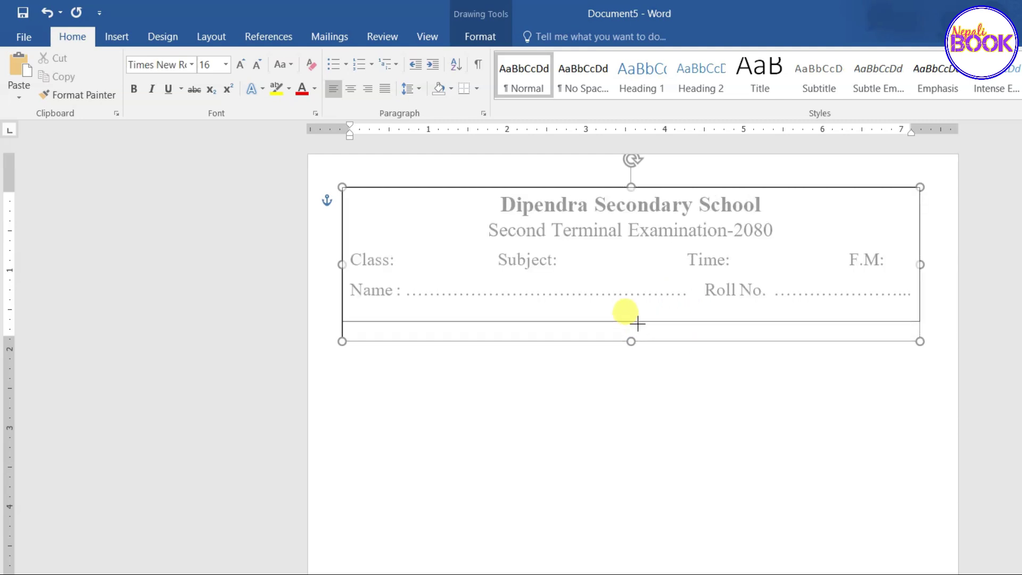
pyautogui.moveTo(637, 323); pyautogui.dragTo(637, 322)
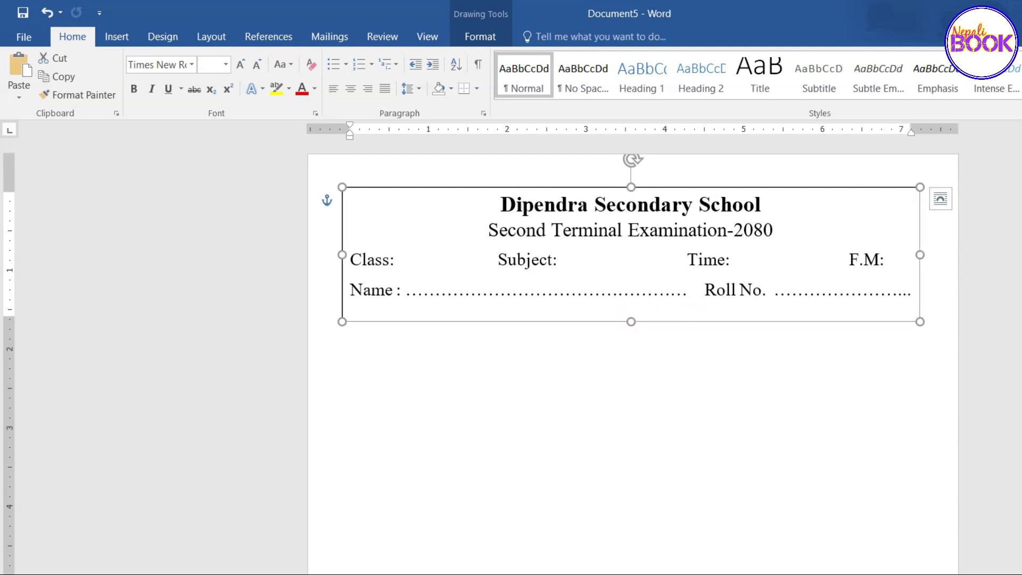
pyautogui.click(637, 333)
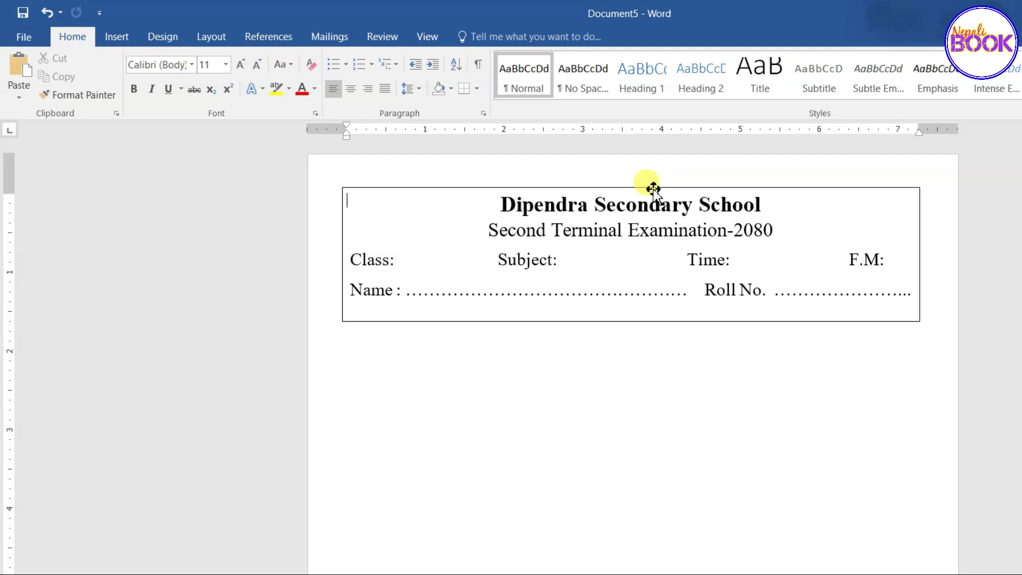
# - Give the header text box a 1½ pt outline
pyautogui.click(653, 188)
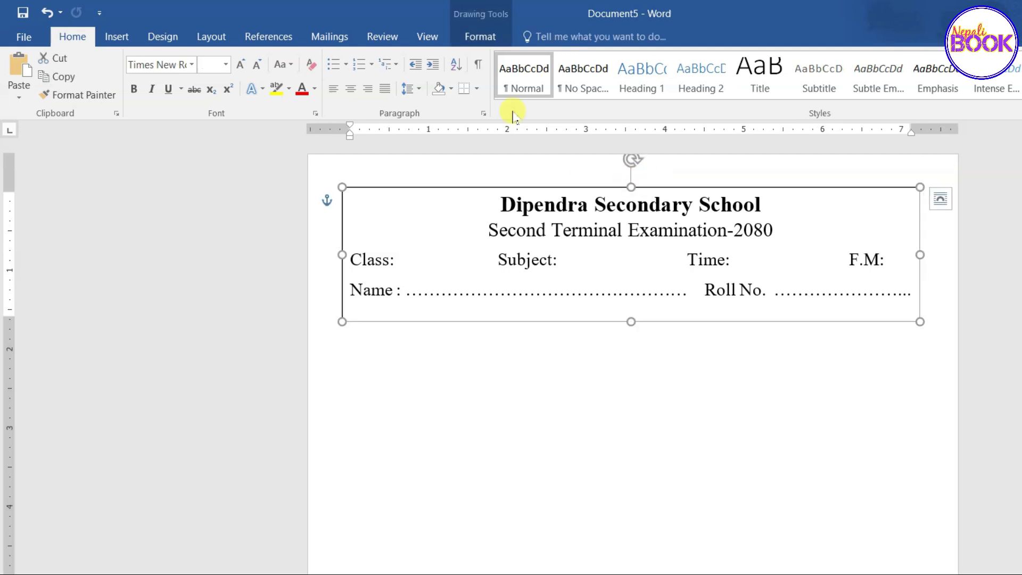
pyautogui.click(487, 42)
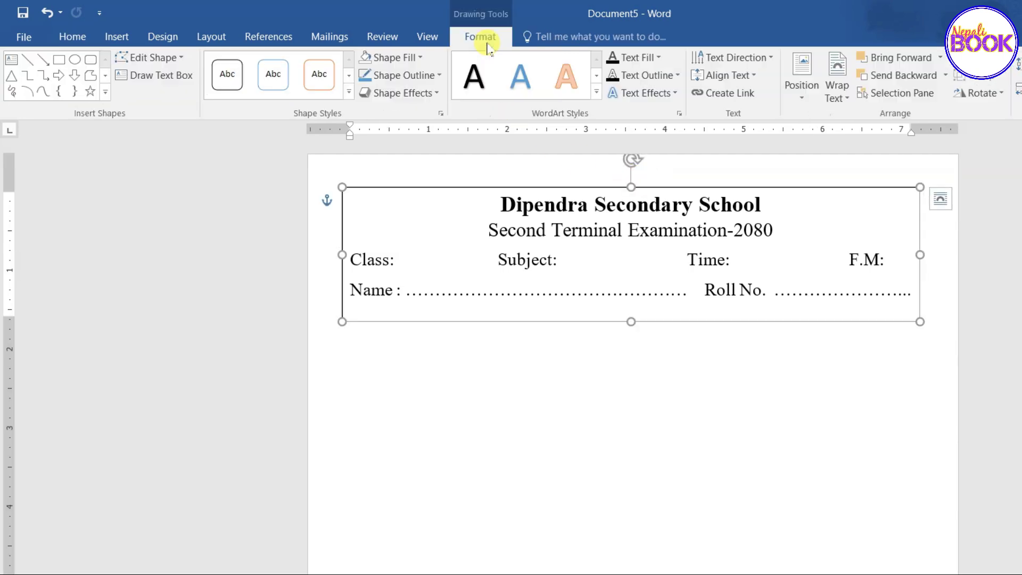
pyautogui.click(440, 76)
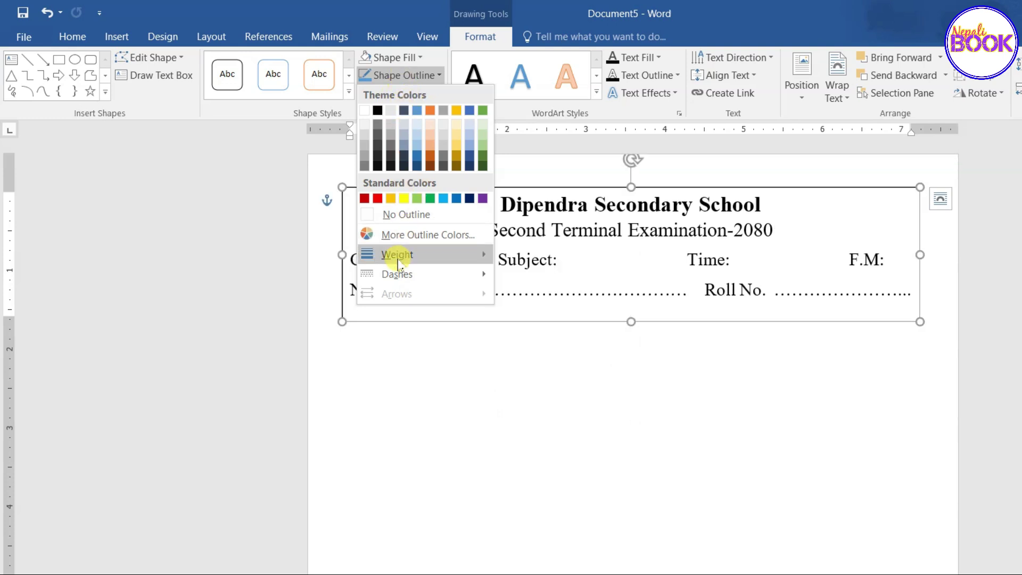
pyautogui.moveTo(423, 254)
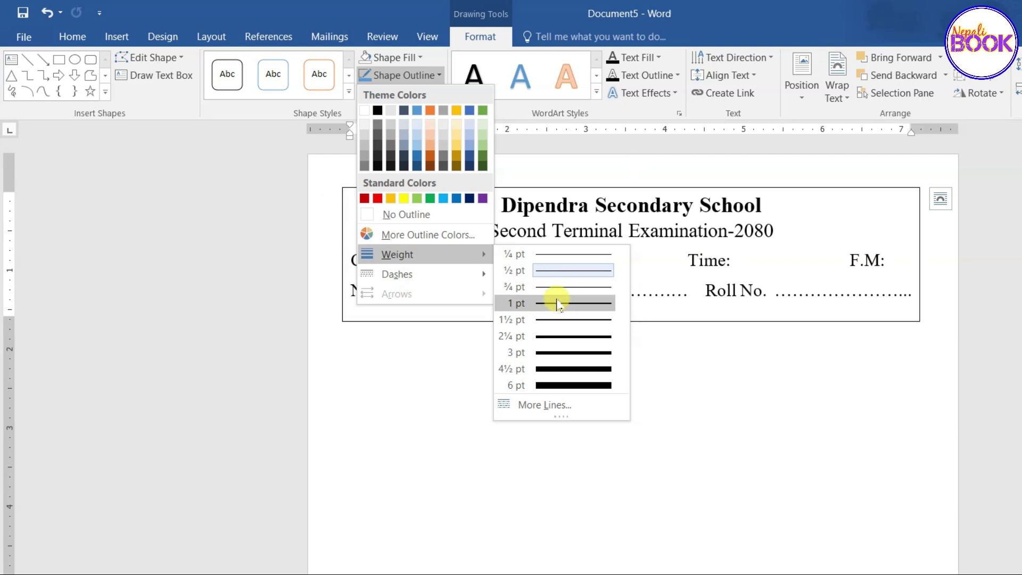
pyautogui.click(582, 320)
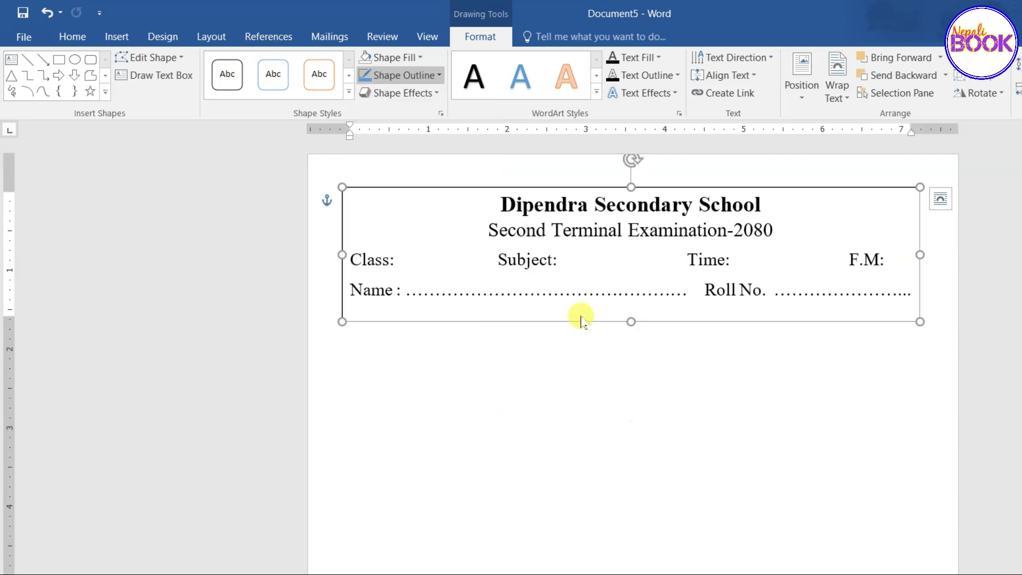
pyautogui.press('Escape')
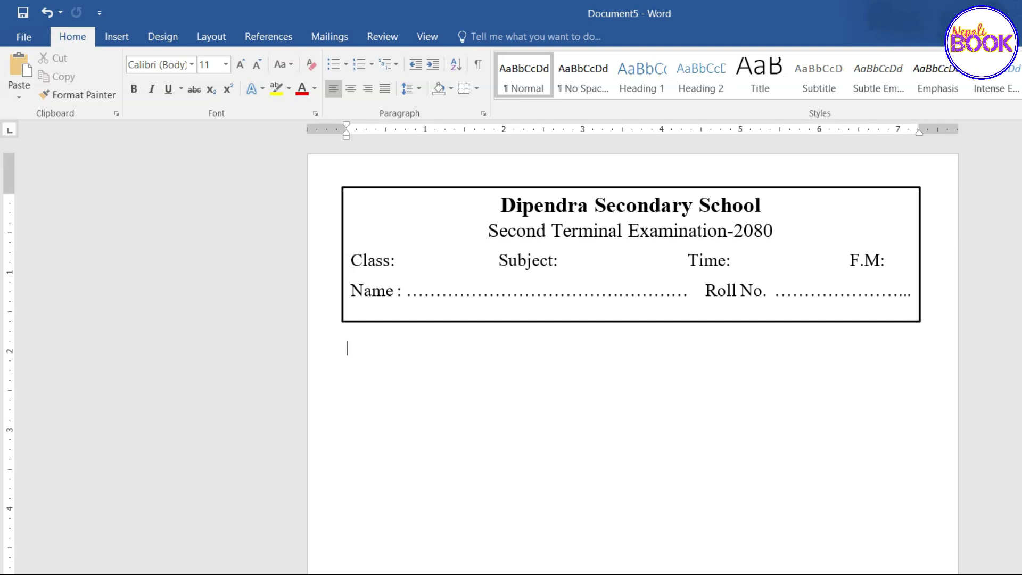
pyautogui.click(588, 351)
pyautogui.write('1. Write the name of the following.')
# - Continue after the question 1 line, ready to insert shapes
pyautogui.click(584, 353)
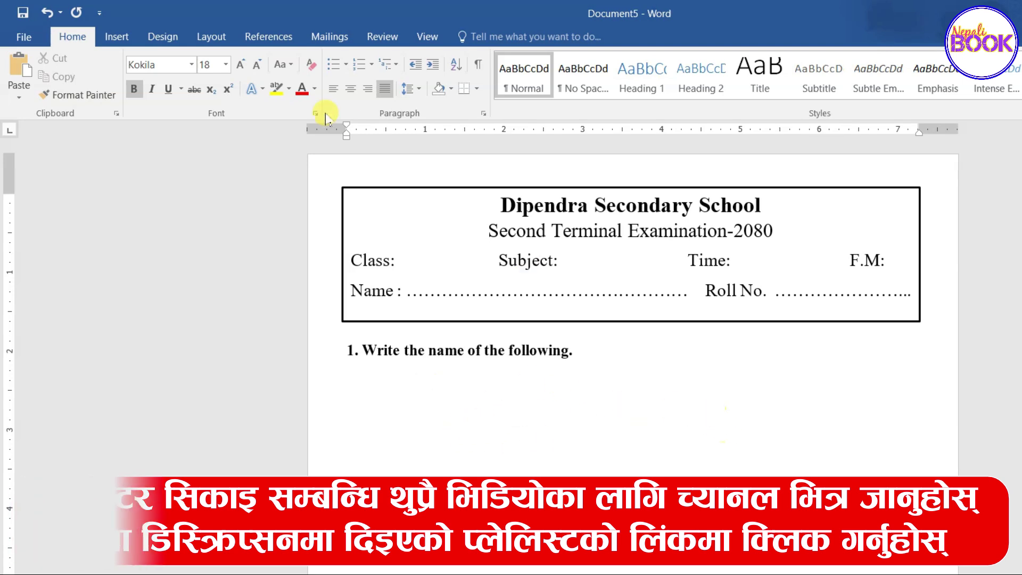
pyautogui.click(116, 37)
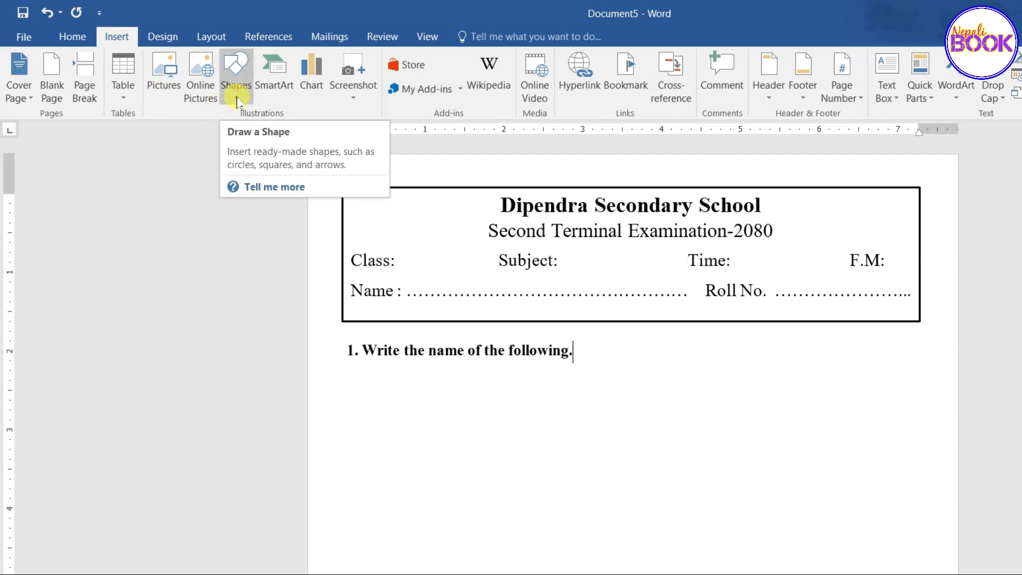
# - Draw a square rectangle picture box below question 1
pyautogui.click(237, 99)
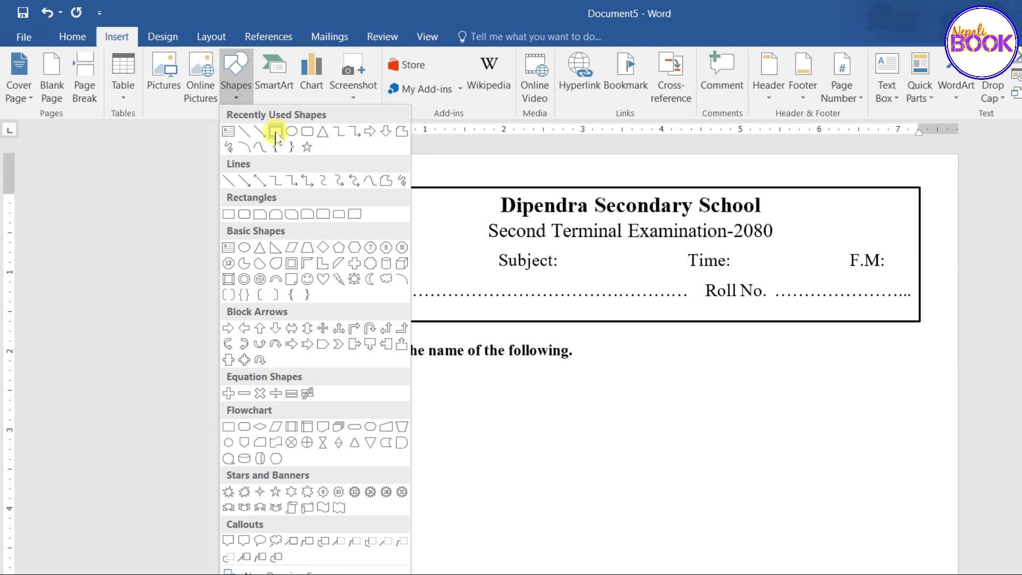
pyautogui.click(277, 133)
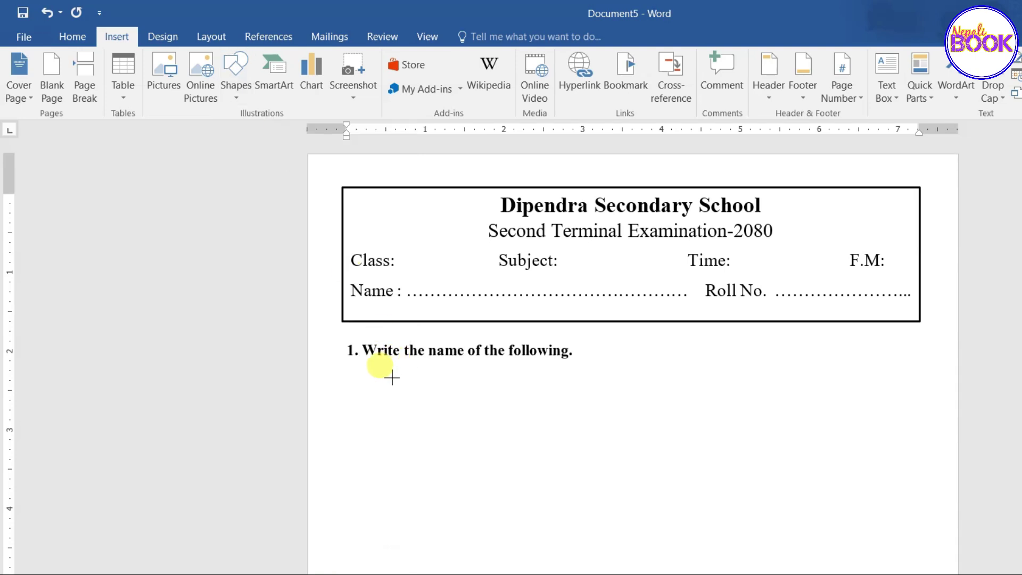
pyautogui.moveTo(388, 374)
pyautogui.mouseDown()
pyautogui.moveTo(420, 364)
pyautogui.moveTo(466, 464)
pyautogui.mouseUp()
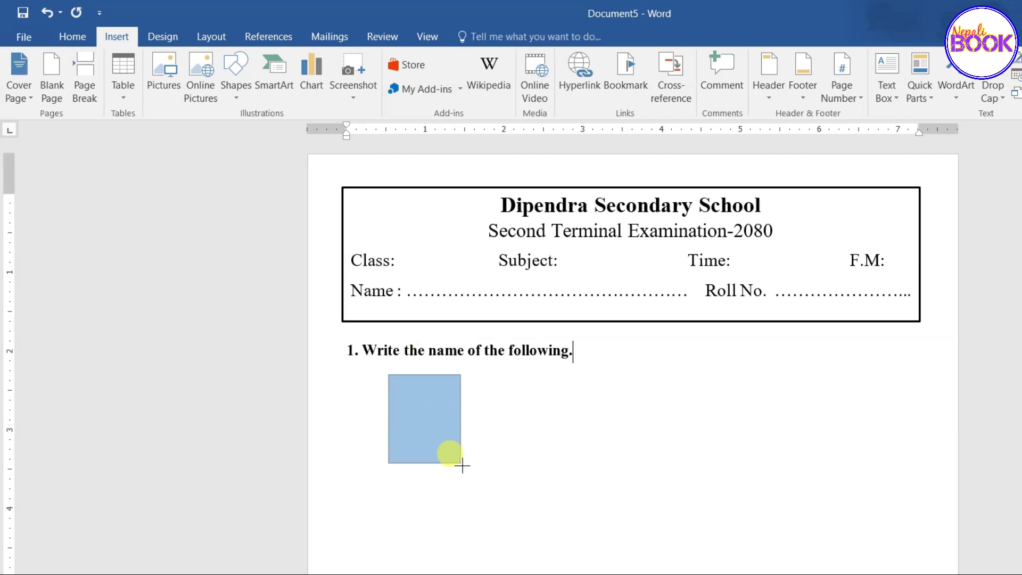
pyautogui.moveTo(465, 464)
pyautogui.mouseDown()
pyautogui.moveTo(437, 429)
pyautogui.moveTo(463, 416)
pyautogui.mouseUp()
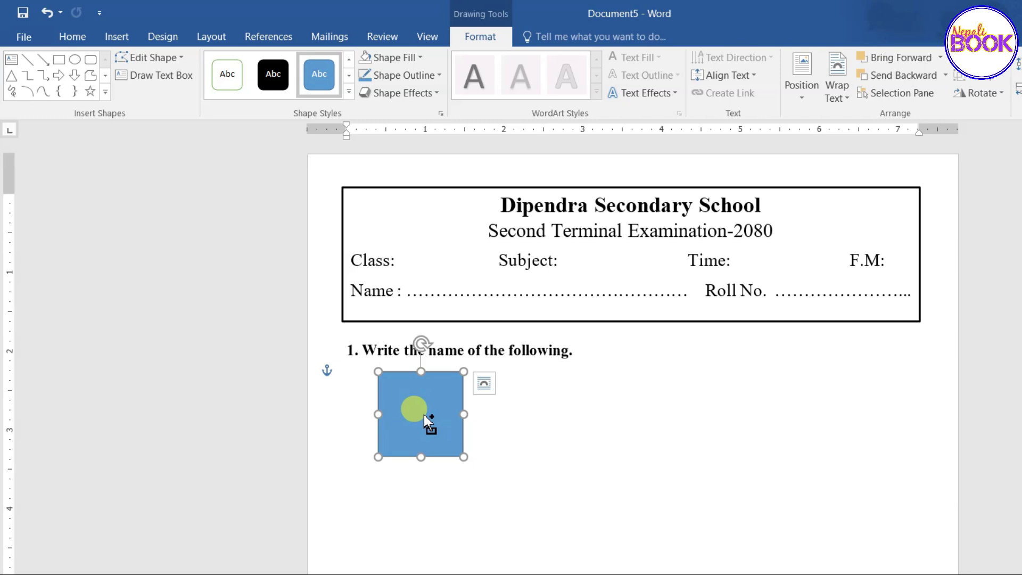
# - Copy the square into a row of four and nudge them evenly apart
pyautogui.moveTo(424, 414); pyautogui.dragTo(550, 414)
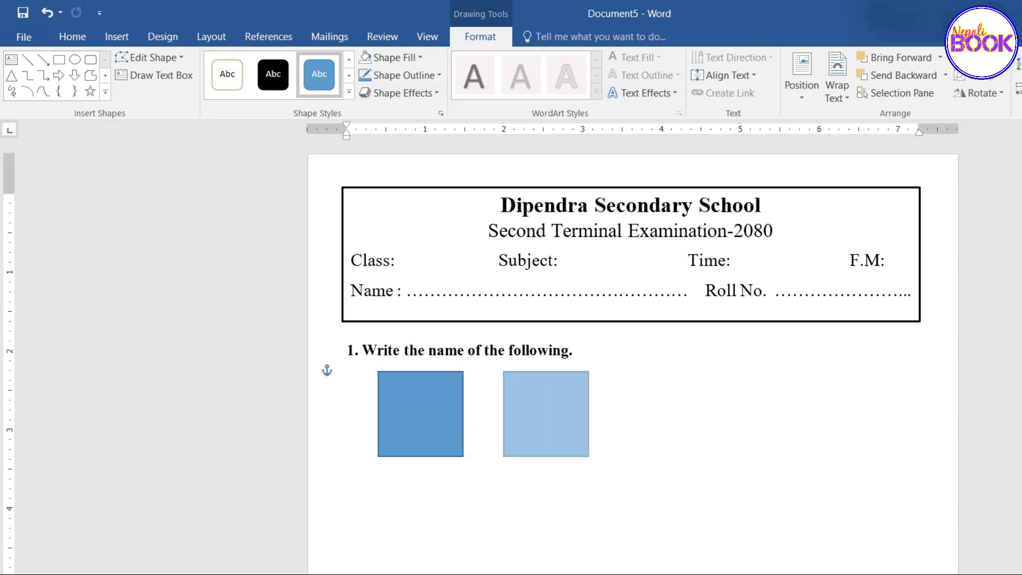
pyautogui.moveTo(552, 449)
pyautogui.mouseDown()
pyautogui.moveTo(558, 436)
pyautogui.moveTo(839, 441)
pyautogui.moveTo(851, 431)
pyautogui.mouseUp()
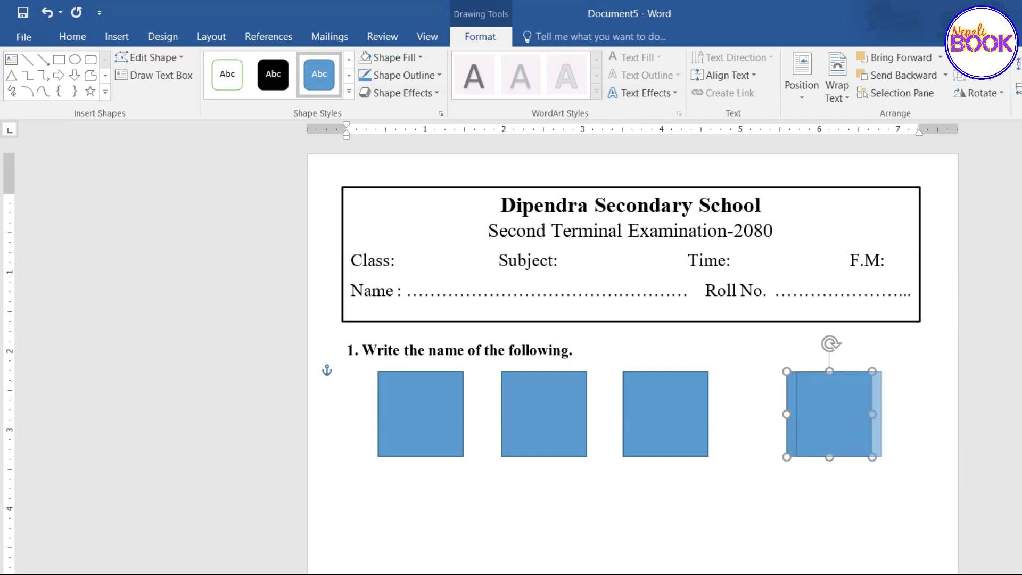
pyautogui.click(690, 420)
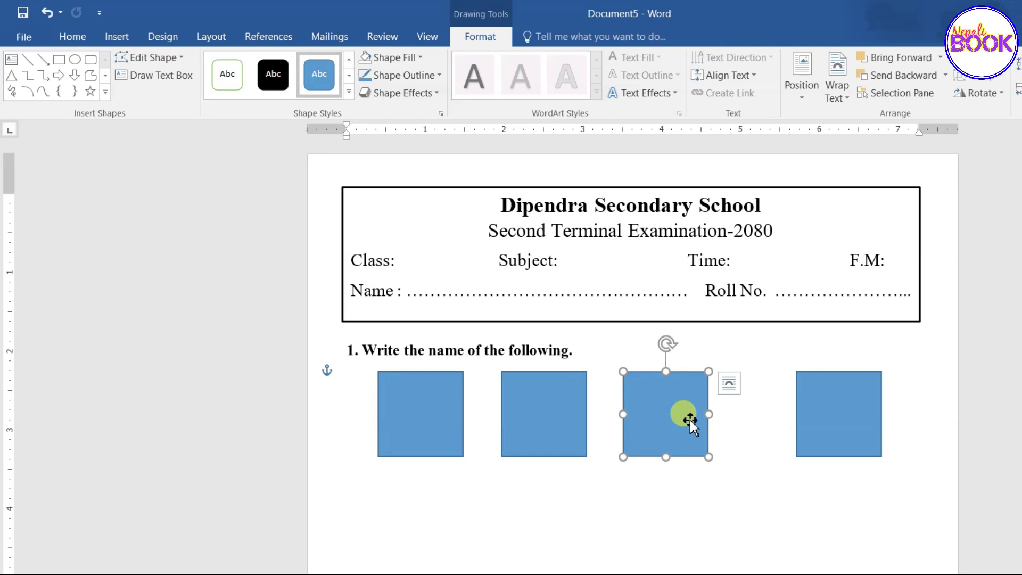
pyautogui.press('Right')
pyautogui.press('Right')
pyautogui.press('Right')
pyautogui.press('Right')
pyautogui.press('Right')
pyautogui.press('Right')
pyautogui.press('Right')
pyautogui.press('Right')
pyautogui.press('Right')
pyautogui.press('Right')
pyautogui.press('Right')
pyautogui.press('Right')
pyautogui.press('Right')
pyautogui.press('Right')
pyautogui.press('Right')
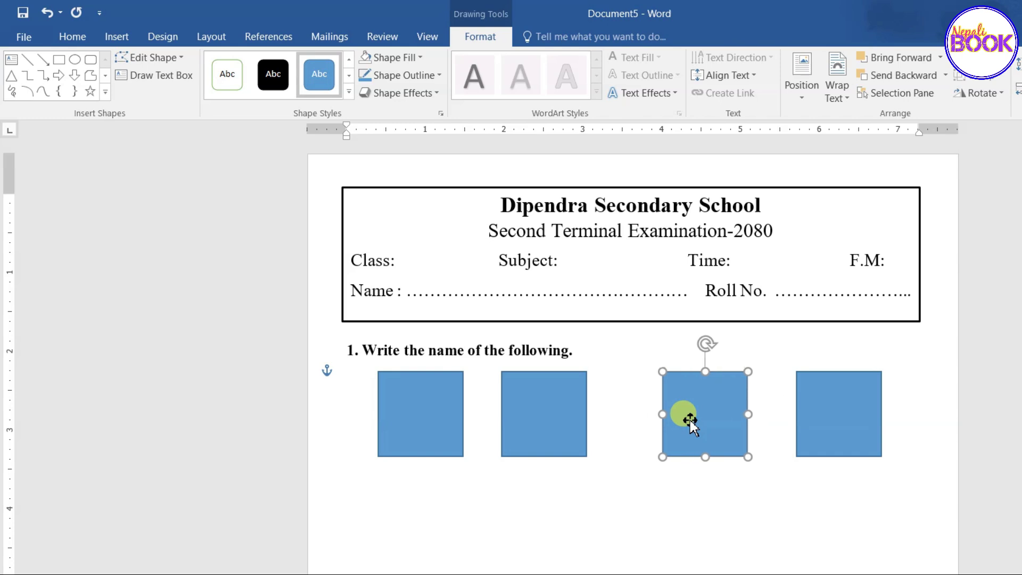
pyautogui.click(566, 408)
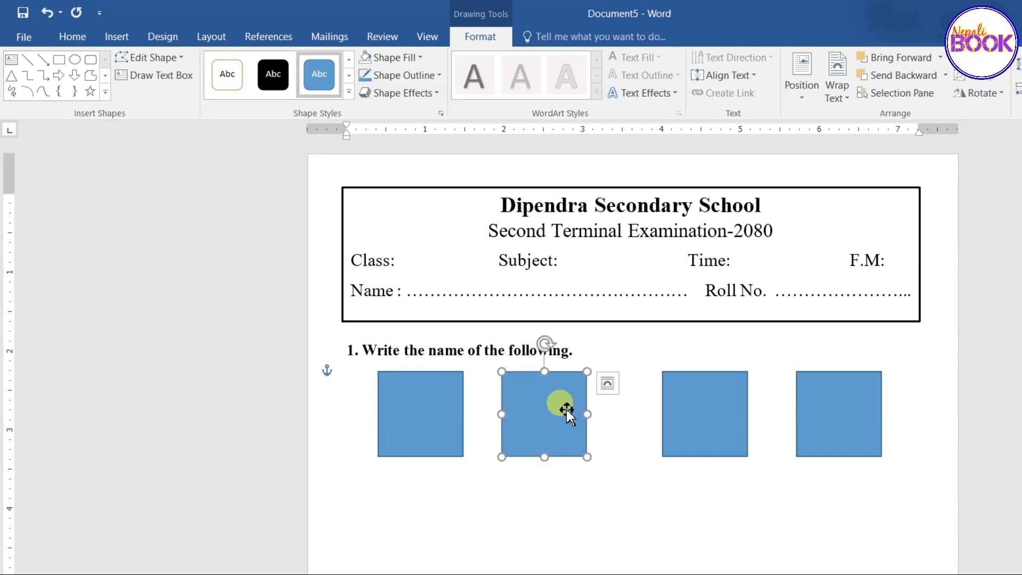
pyautogui.press('Right')
pyautogui.press('Right')
pyautogui.press('Right')
pyautogui.press('Right')
pyautogui.press('Right')
pyautogui.press('Right')
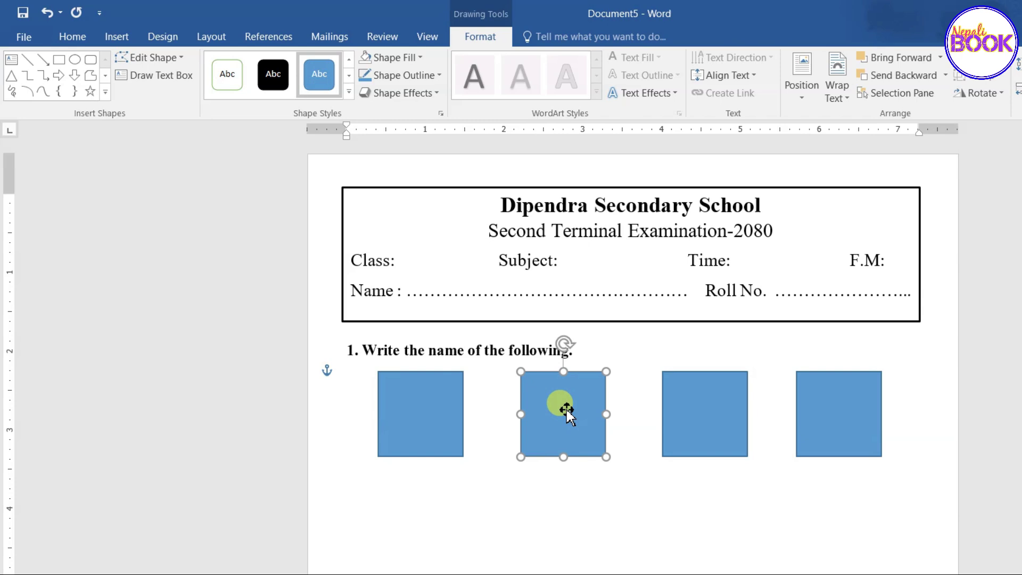
pyautogui.press('Right')
pyautogui.press('Right')
pyautogui.press('Right')
pyautogui.scroll(-1, 410, 410)
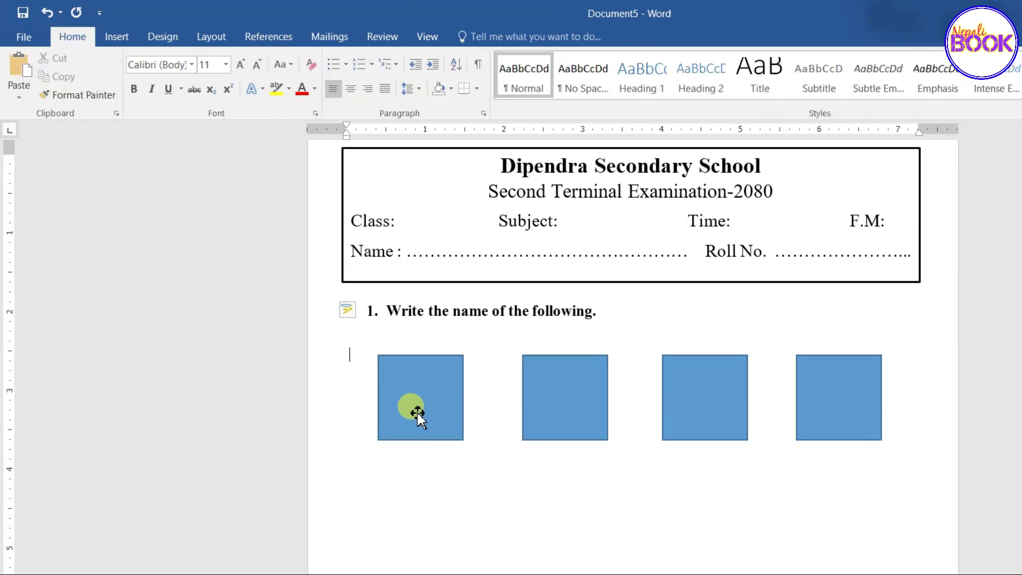
pyautogui.click(442, 377)
pyautogui.click(745, 418)
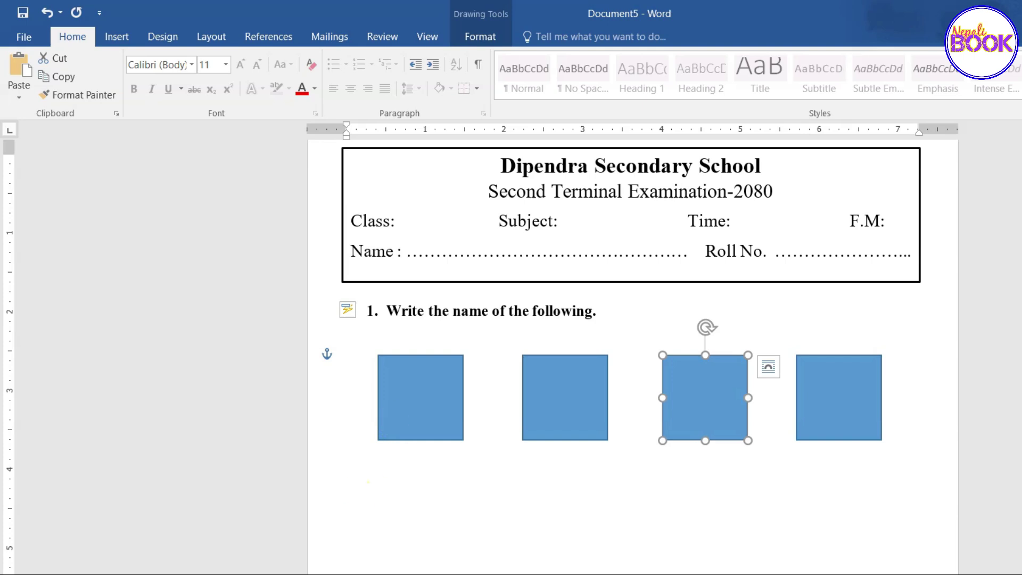
pyautogui.scroll(-2, 358, 403)
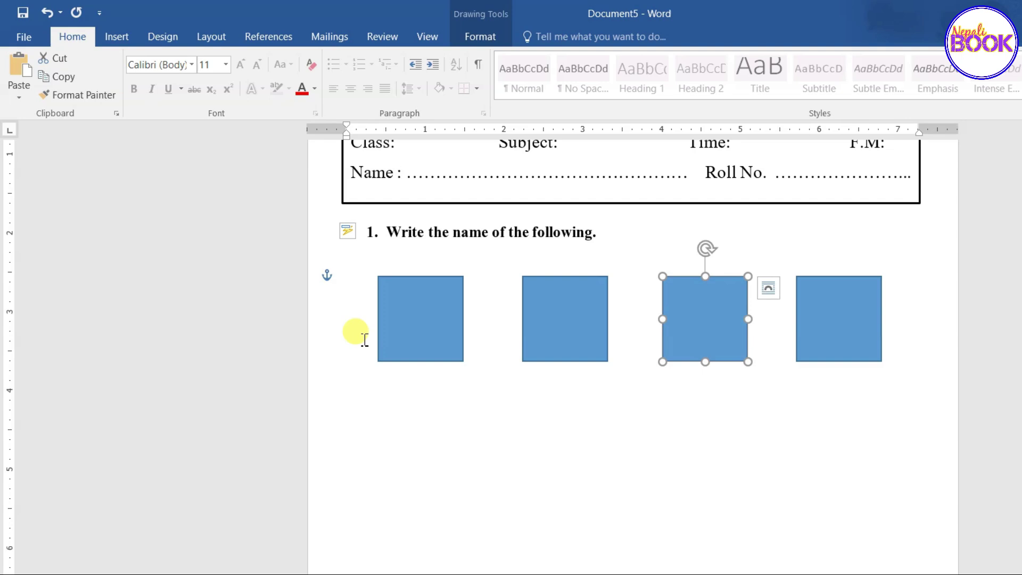
pyautogui.click(115, 36)
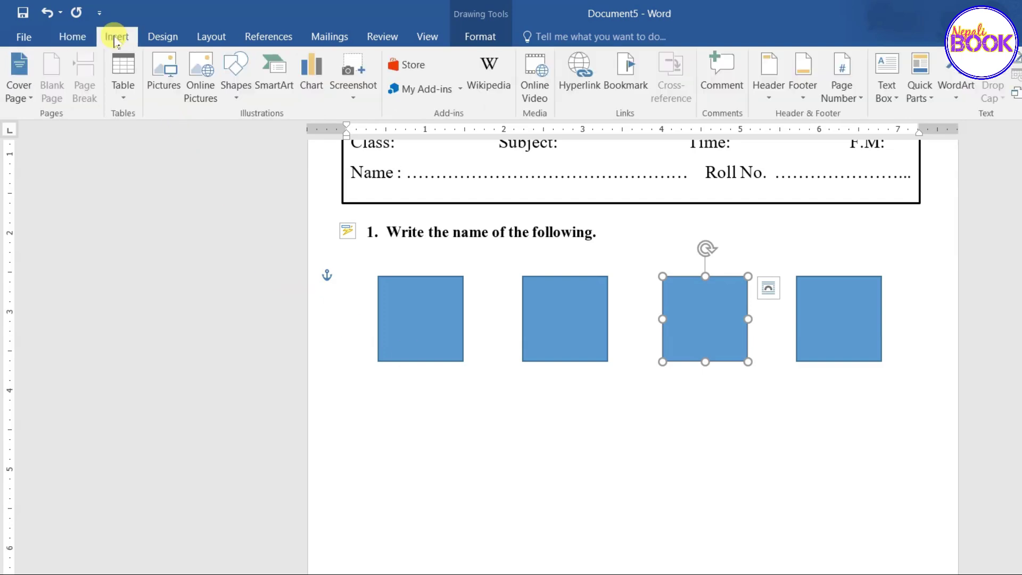
# - Draw an empty answer text box beneath the blue squares
pyautogui.click(237, 90)
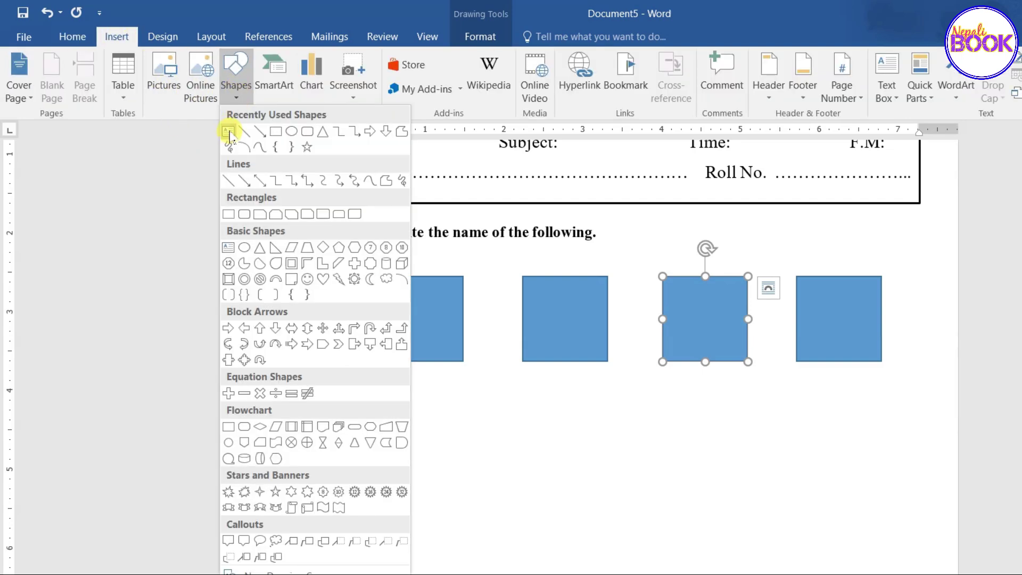
pyautogui.click(229, 132)
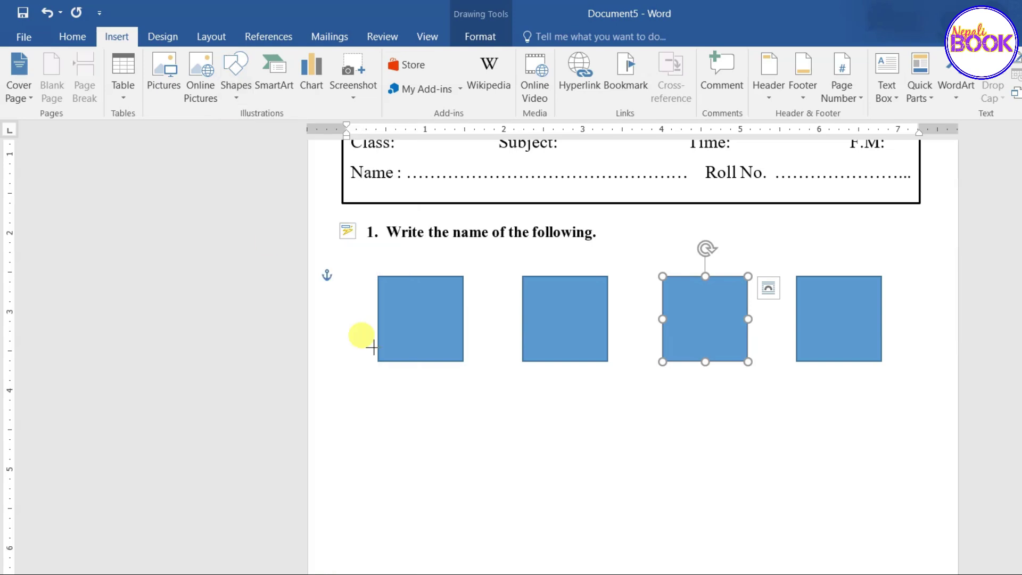
pyautogui.moveTo(359, 375); pyautogui.dragTo(488, 404)
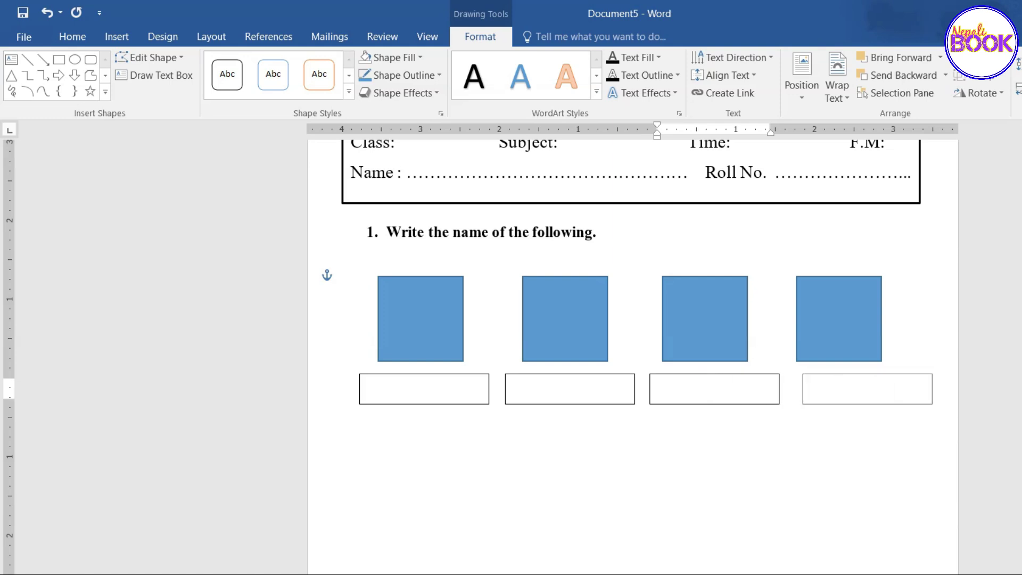
# - Shift each blue square so it sits centred above its answer box
pyautogui.click(901, 404)
pyautogui.click(845, 319)
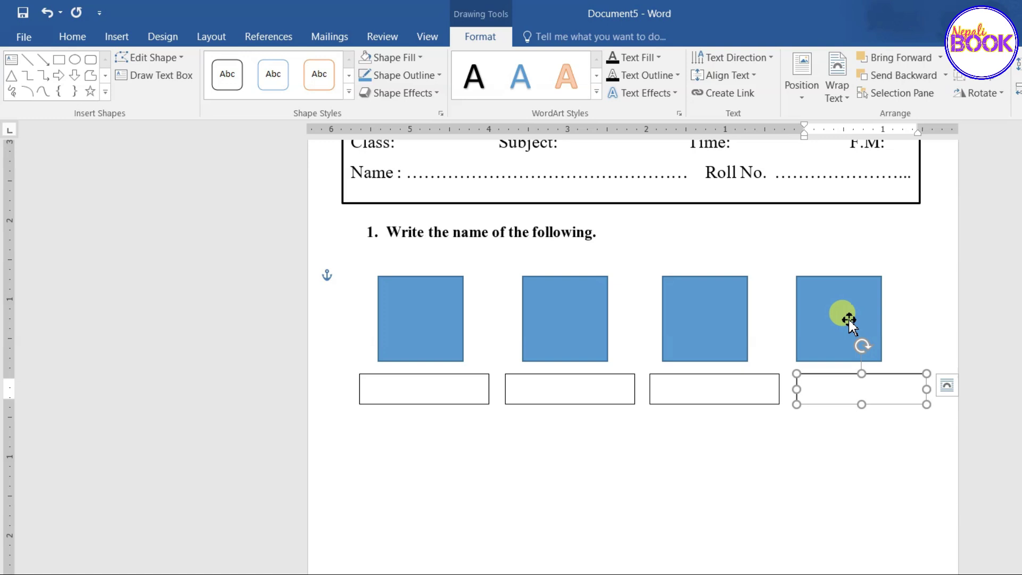
pyautogui.moveTo(847, 319); pyautogui.dragTo(866, 322)
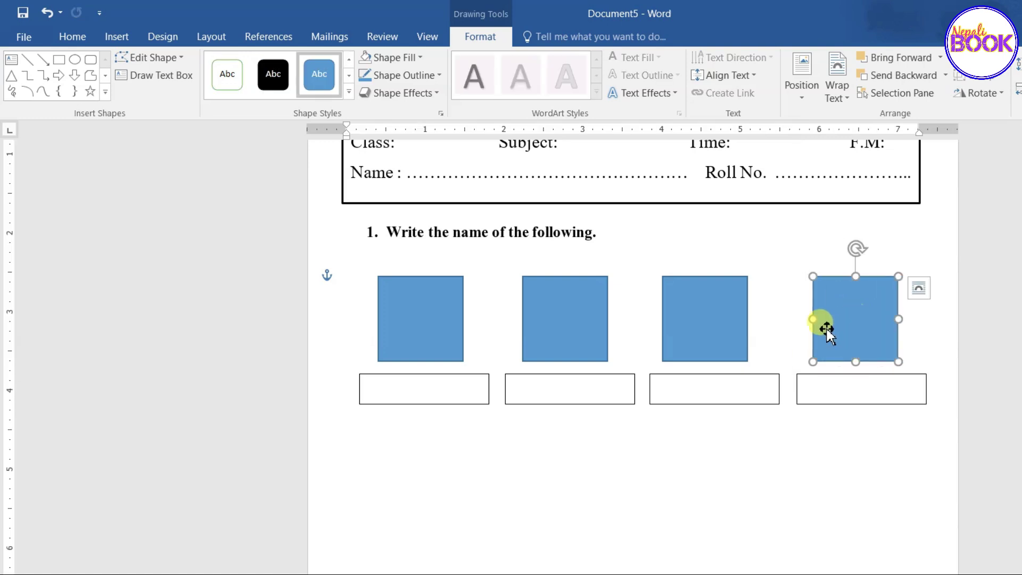
pyautogui.moveTo(696, 330); pyautogui.dragTo(704, 329)
pyautogui.click(582, 321)
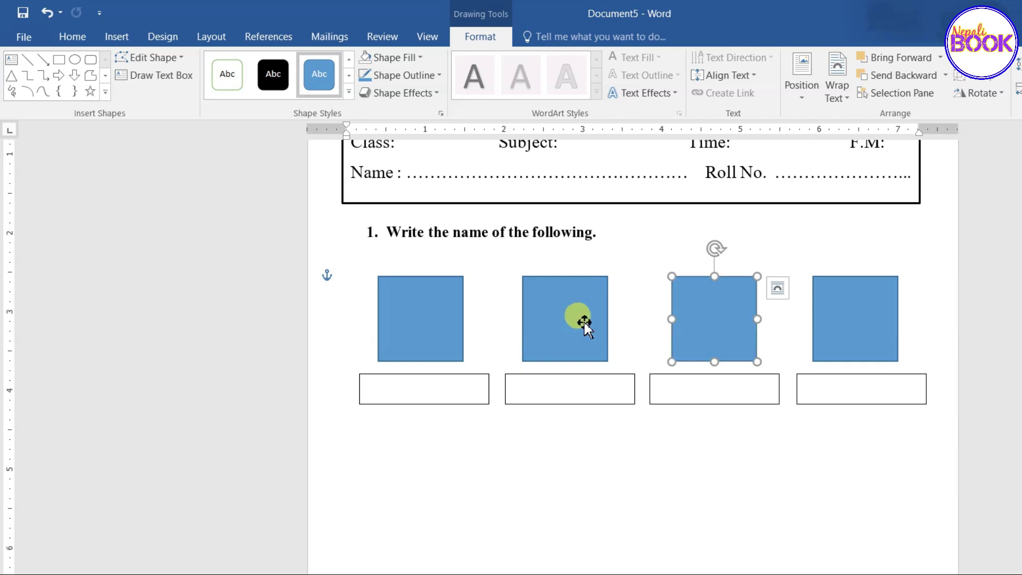
pyautogui.moveTo(586, 321); pyautogui.dragTo(592, 321)
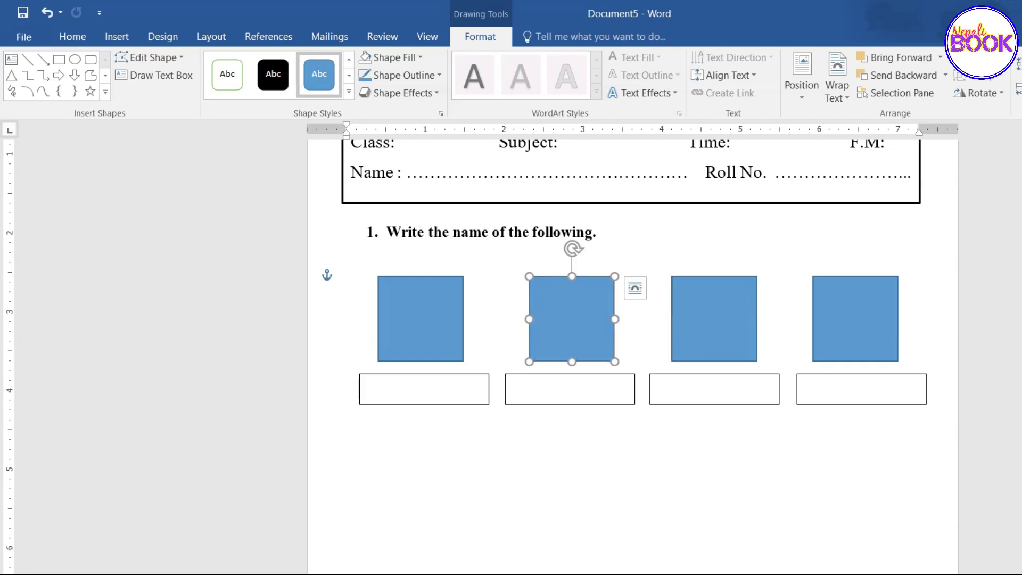
pyautogui.click(442, 324)
pyautogui.moveTo(448, 341); pyautogui.dragTo(452, 345)
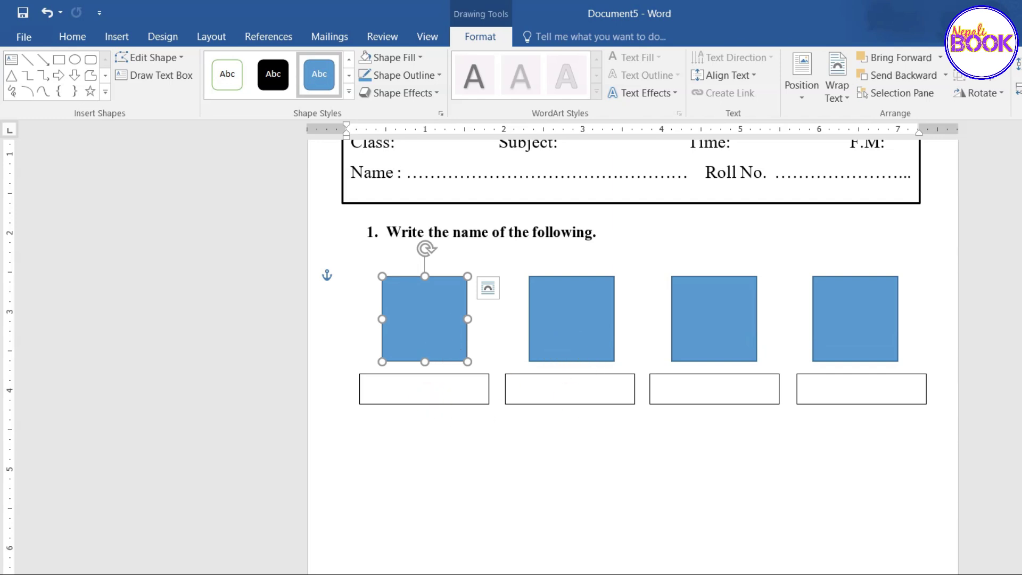
pyautogui.press('Escape')
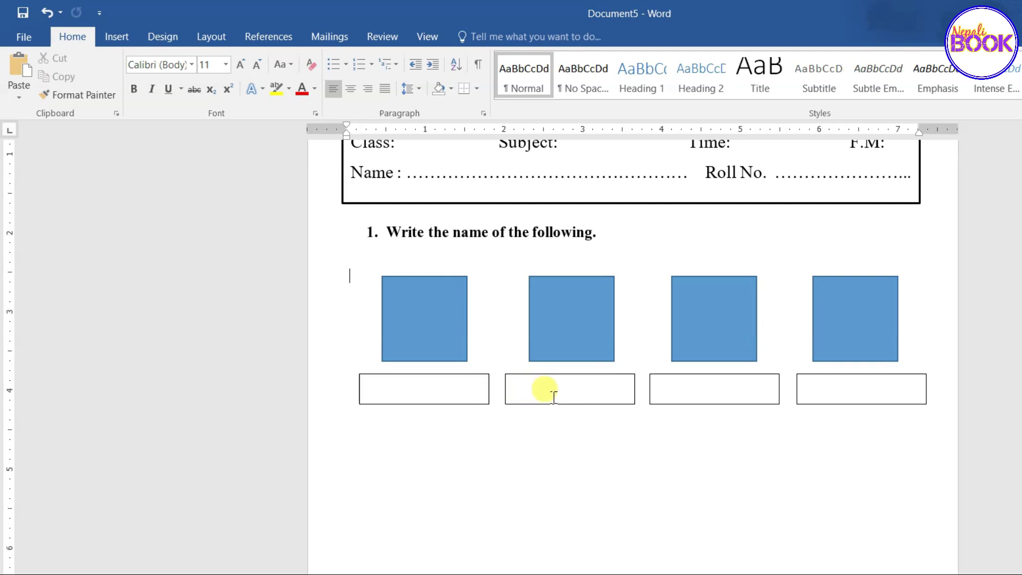
# - Widen the first and third answer boxes slightly to match the squares
pyautogui.click(621, 392)
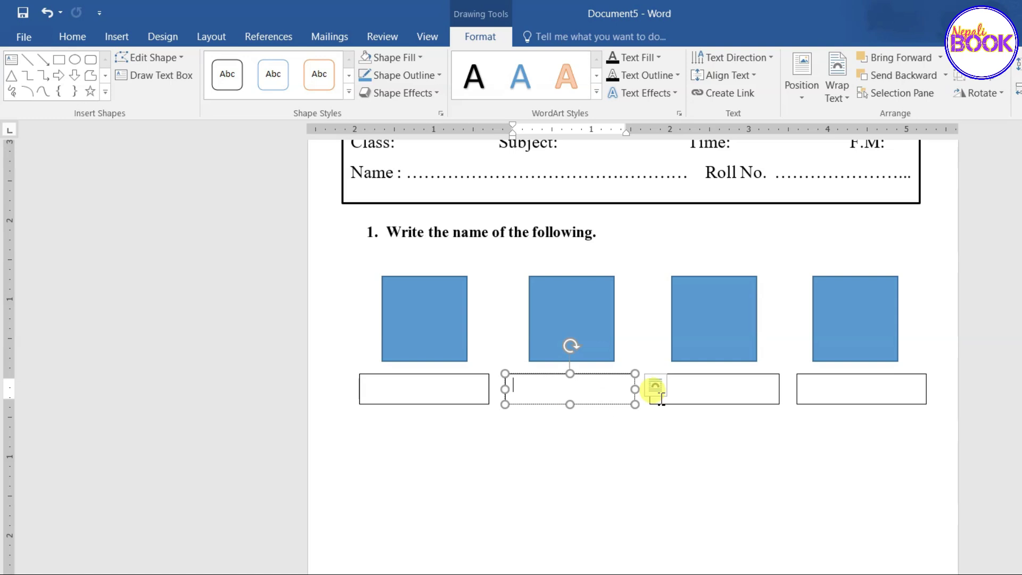
pyautogui.click(747, 389)
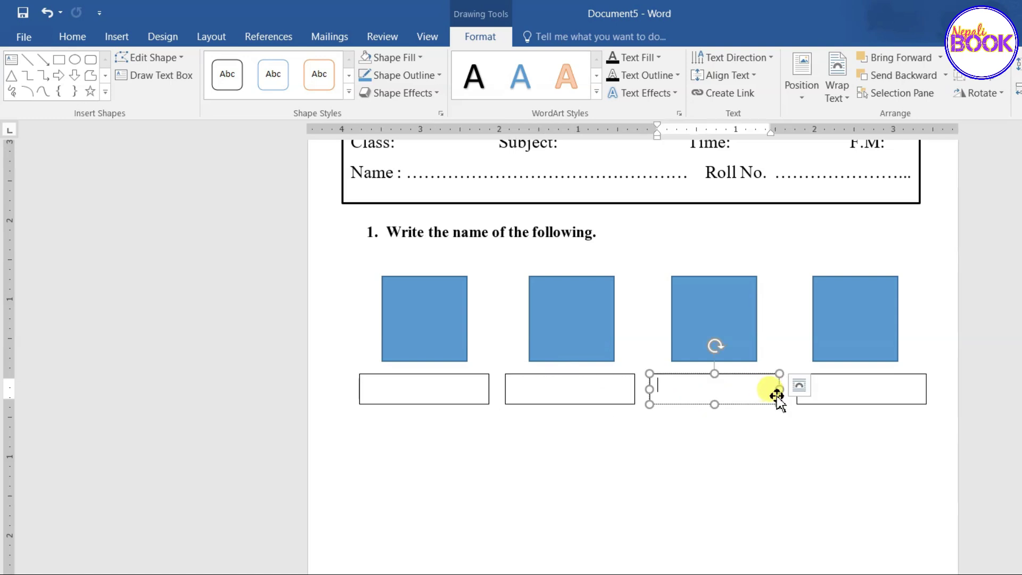
pyautogui.moveTo(779, 389); pyautogui.dragTo(786, 389)
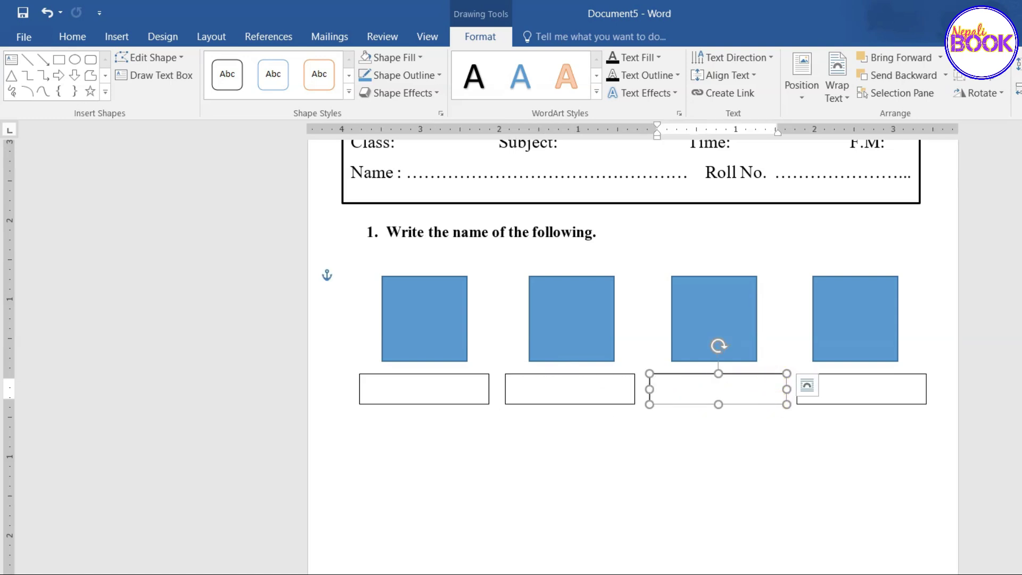
pyautogui.click(591, 391)
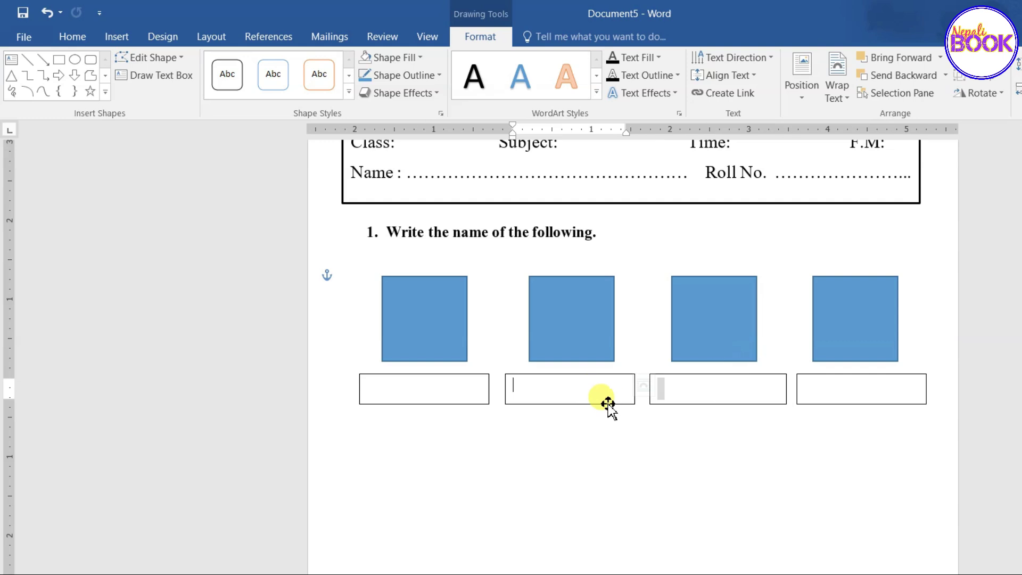
pyautogui.click(635, 393)
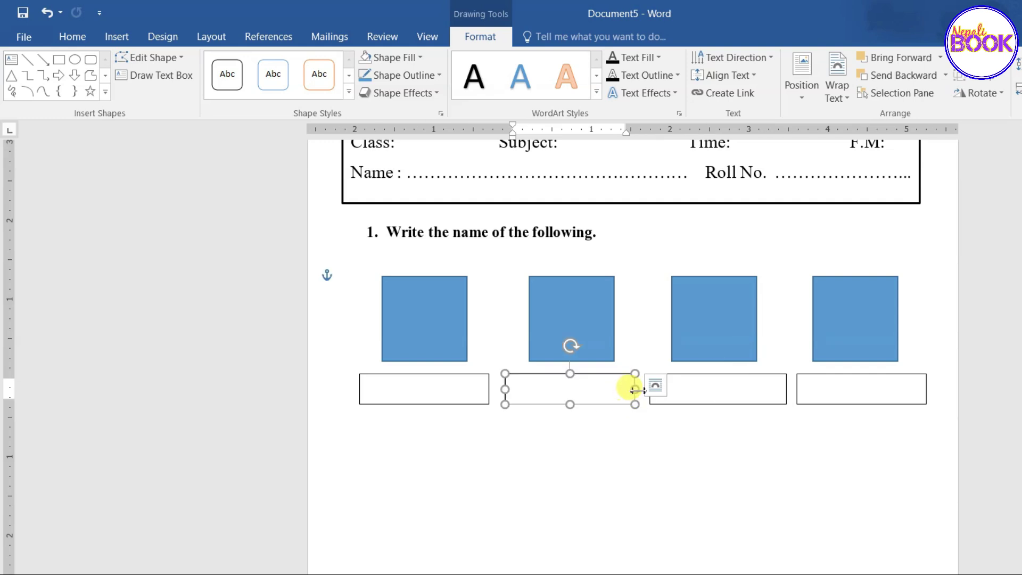
pyautogui.click(468, 392)
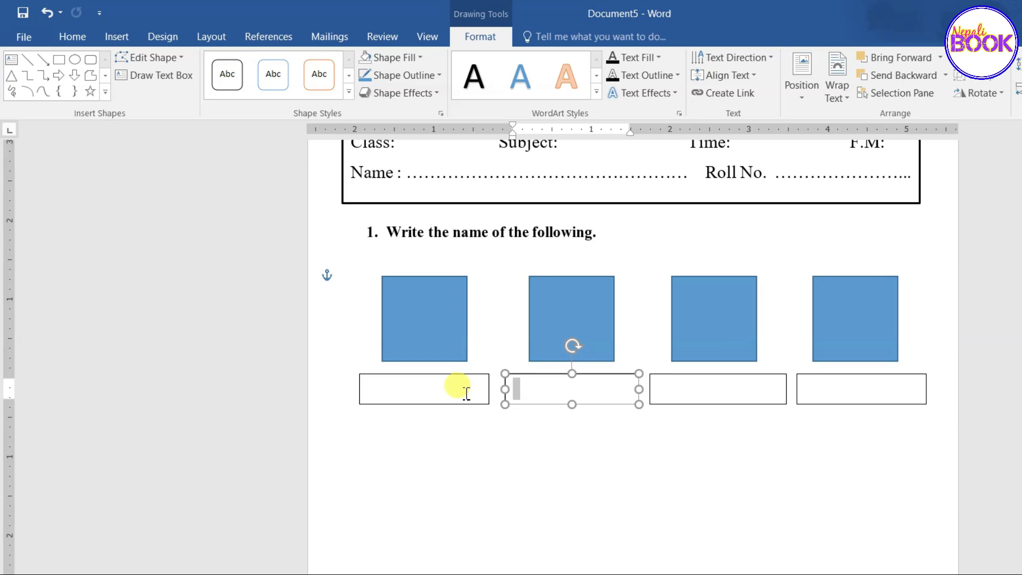
pyautogui.click(488, 388)
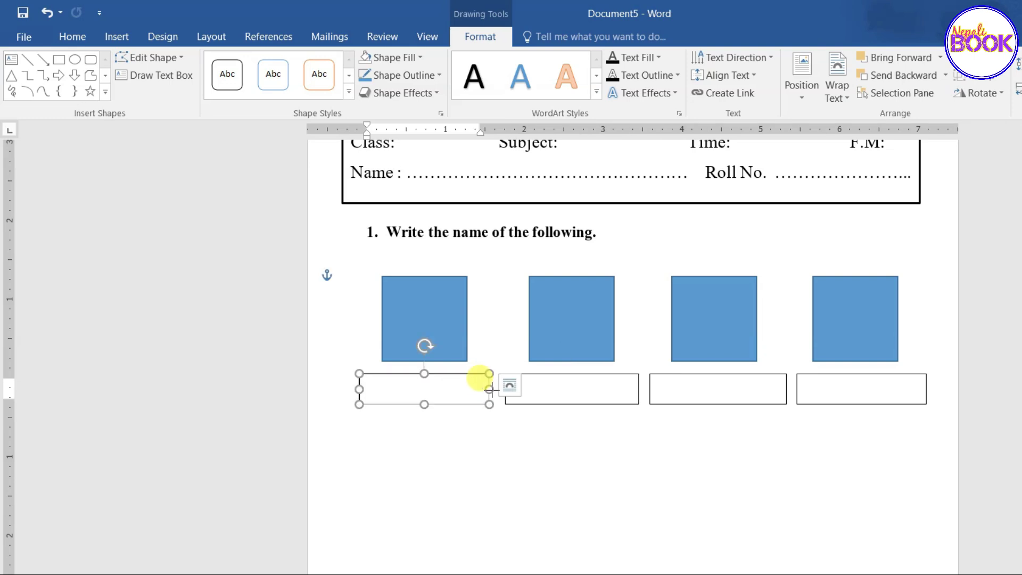
pyautogui.moveTo(489, 388); pyautogui.dragTo(493, 389)
pyautogui.press('Escape')
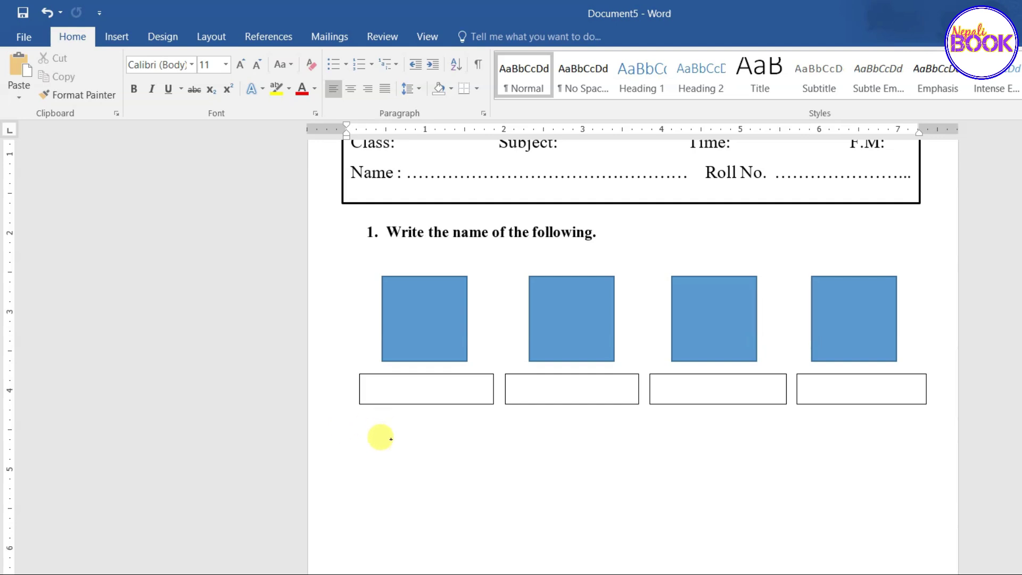
# - Type '2. Fill in the missing letter.' and begin the first blank-letter item with M
pyautogui.write('2. Fill in the missing letter.')
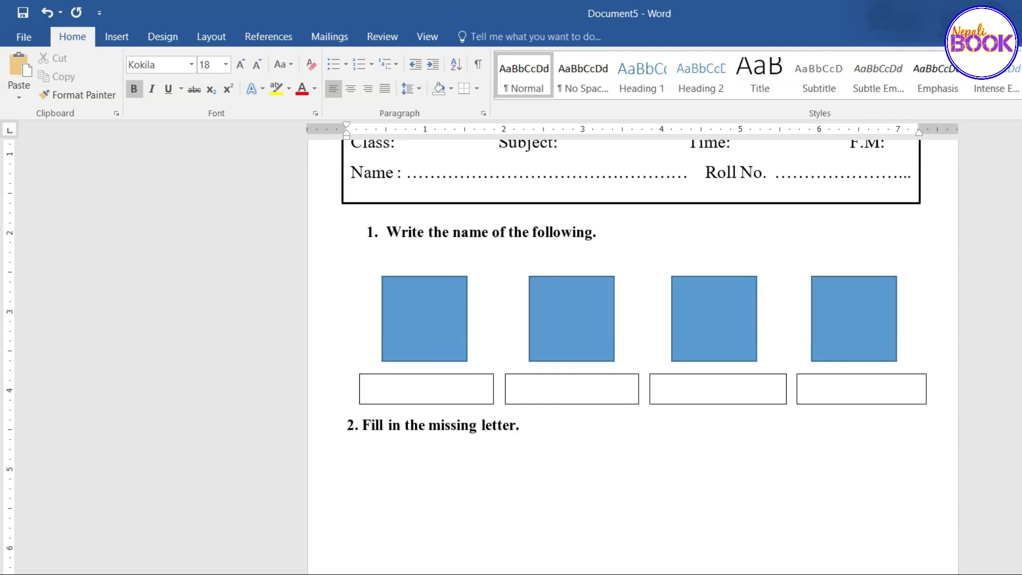
pyautogui.press('Return')
pyautogui.write('M _________ I ________')
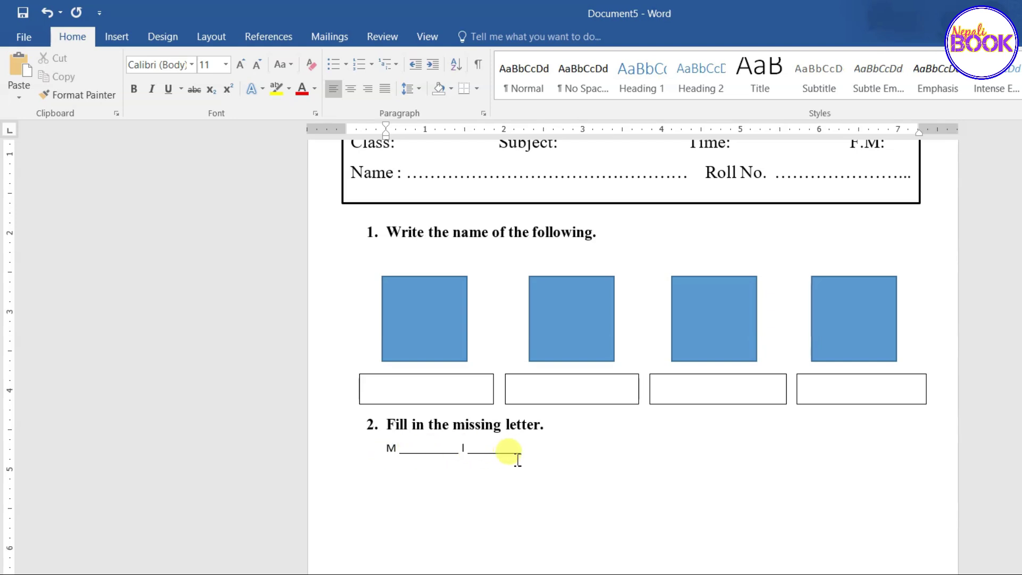
# - Make the M blank-letter line bold at font size 16
pyautogui.moveTo(524, 450); pyautogui.dragTo(373, 444)
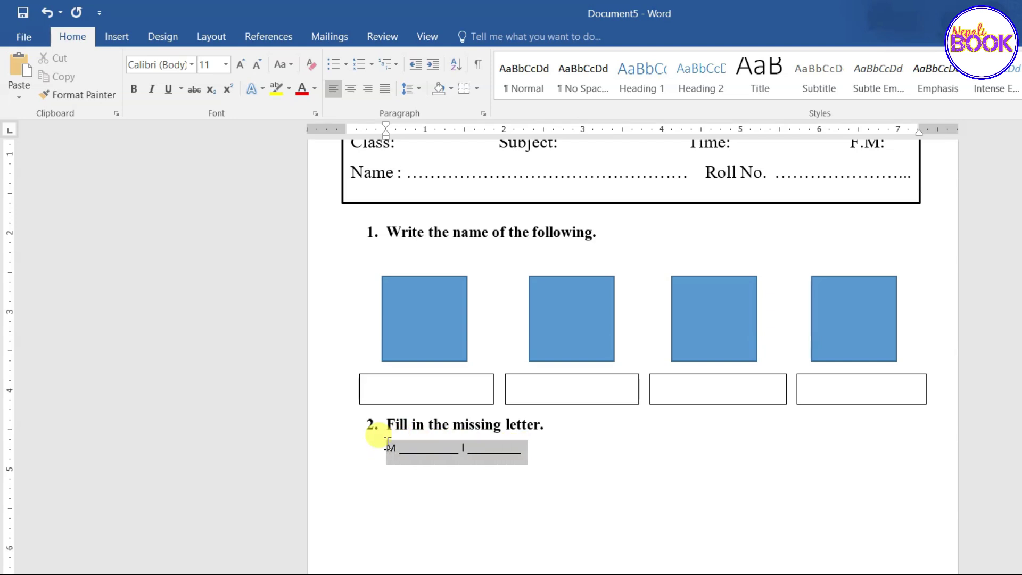
pyautogui.click(498, 392)
pyautogui.click(498, 393)
pyautogui.click(499, 392)
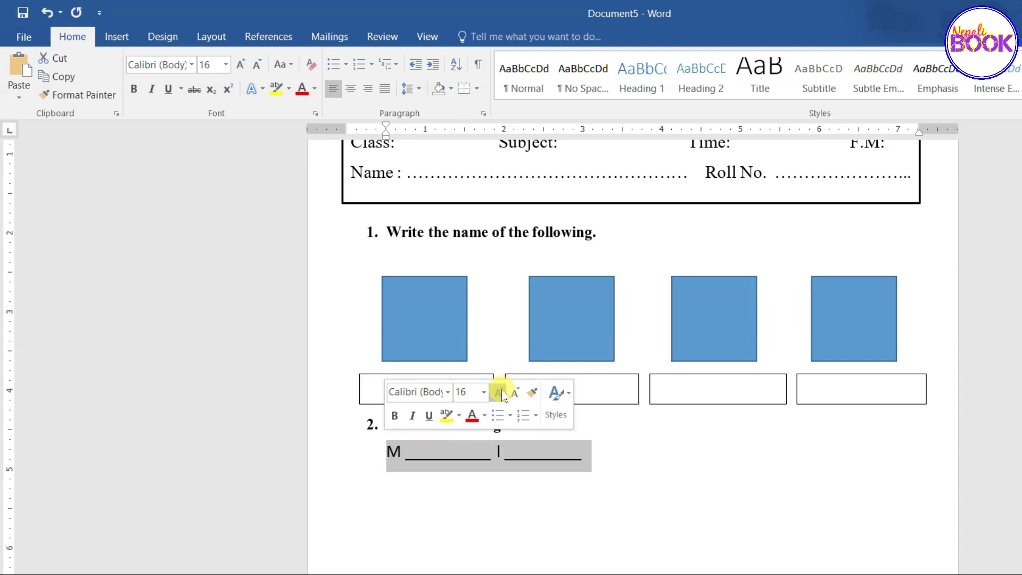
pyautogui.click(395, 415)
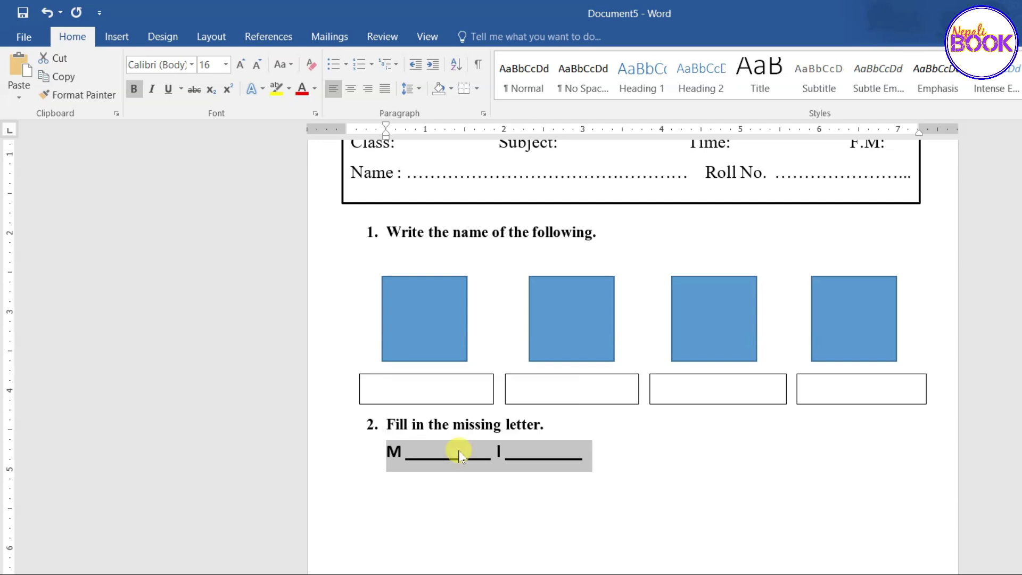
# - Tab further along the same line and add the next blank word '____ s ______'
pyautogui.click(582, 452)
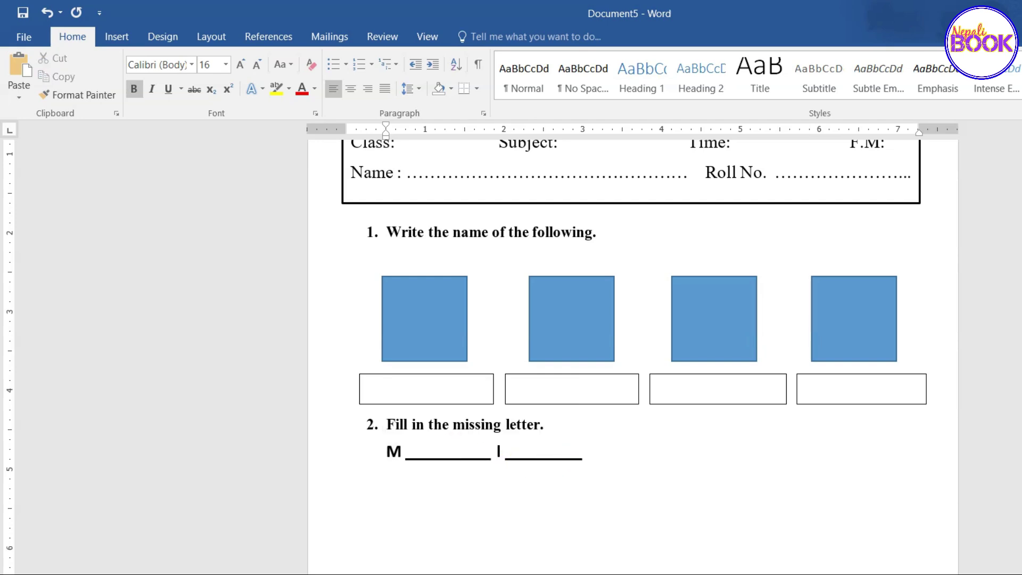
pyautogui.press('Tab')
pyautogui.press('Tab')
pyautogui.write('____ ')
pyautogui.write('s ')
pyautogui.write('______')
# - Start a second row of blank-letter words, 'l _________' and 'M __________ a _______'
pyautogui.press('Return')
pyautogui.write('l _________')
pyautogui.press('Tab')
pyautogui.press('Tab')
pyautogui.press('Tab')
pyautogui.write('M __________ a _______')
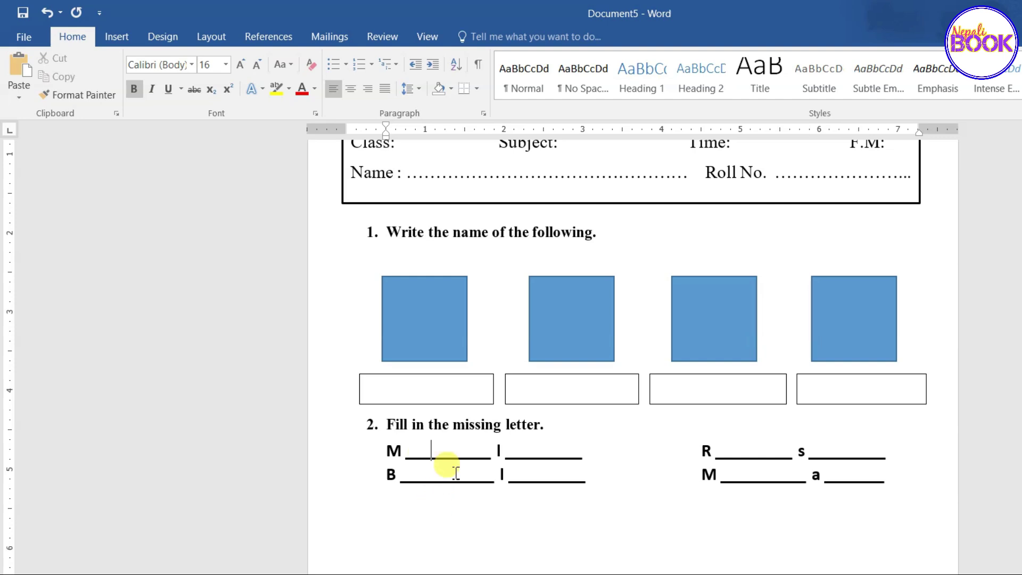
# - Add an empty line of spacing between the two rows of blank-letter words
pyautogui.moveTo(387, 451); pyautogui.dragTo(415, 492)
pyautogui.click(412, 487)
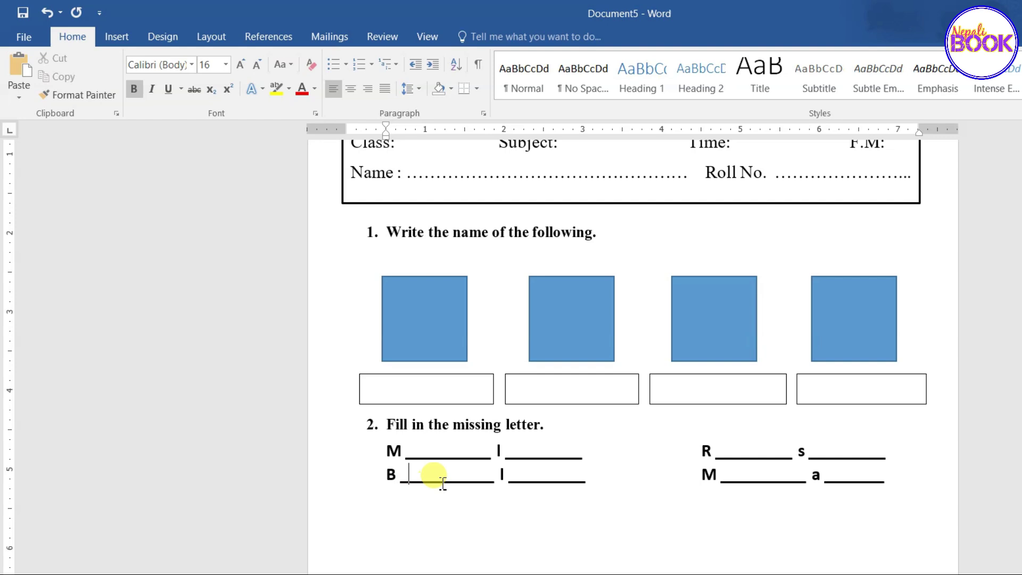
pyautogui.hotkey('alt', 'p')
pyautogui.click(883, 455)
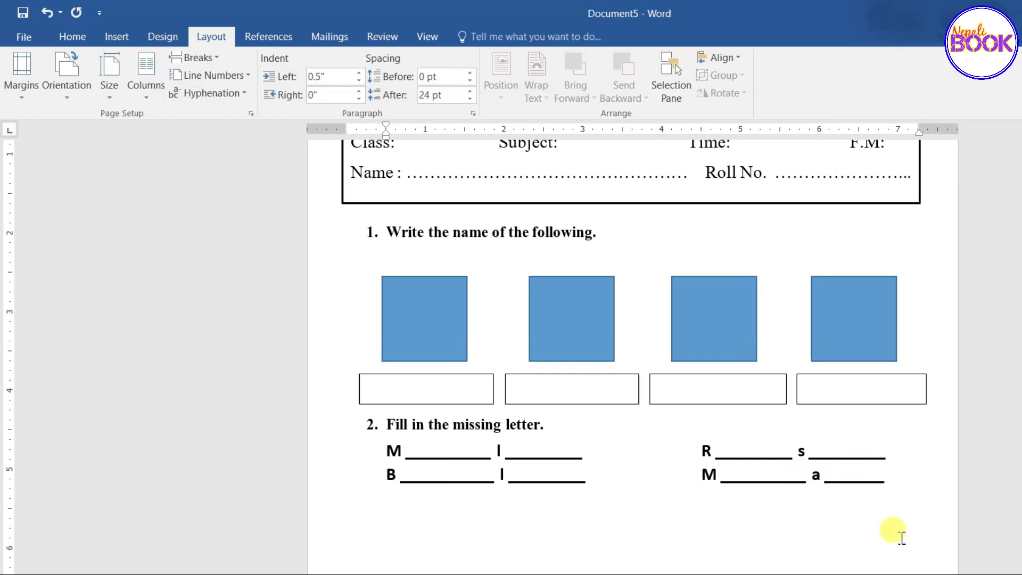
pyautogui.press('Return')
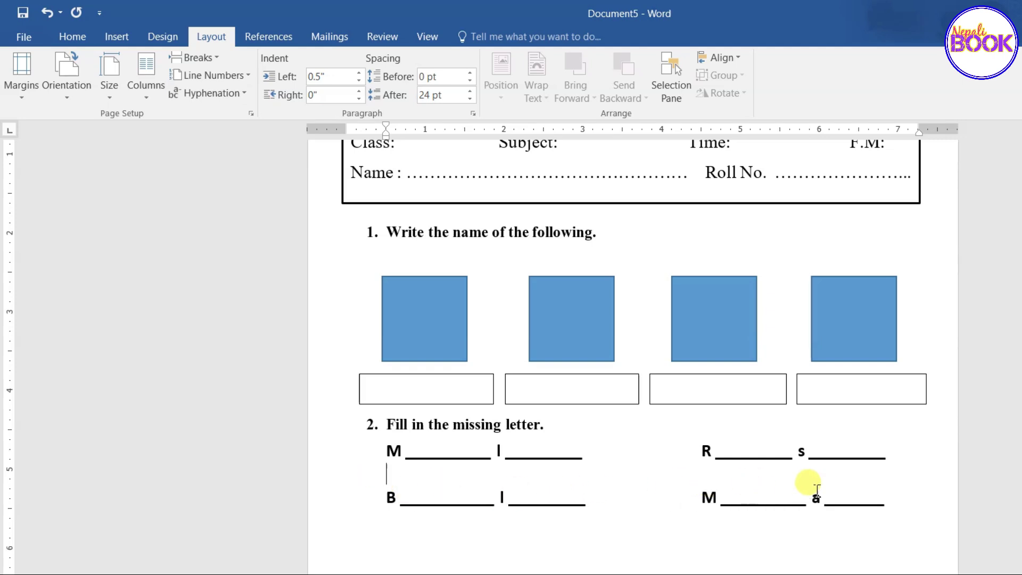
pyautogui.scroll(-2, 645, 467)
pyautogui.scroll(-3, 661, 460)
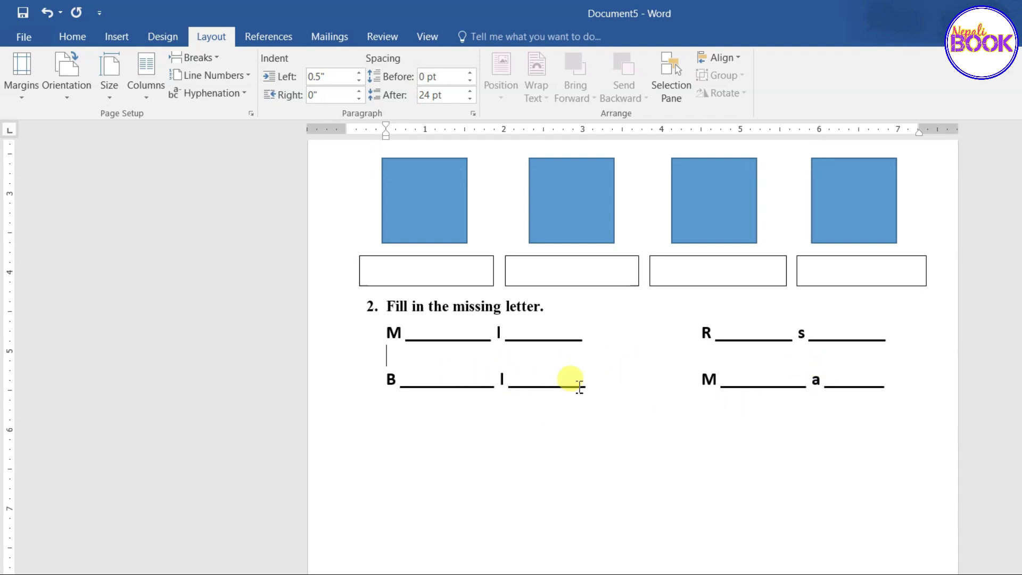
pyautogui.press('Return')
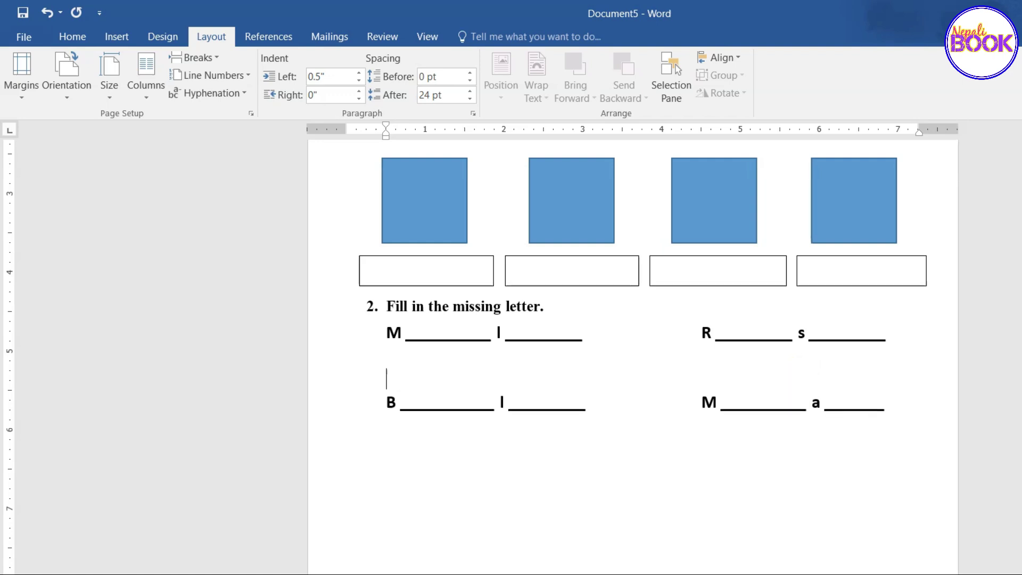
pyautogui.press('Delete')
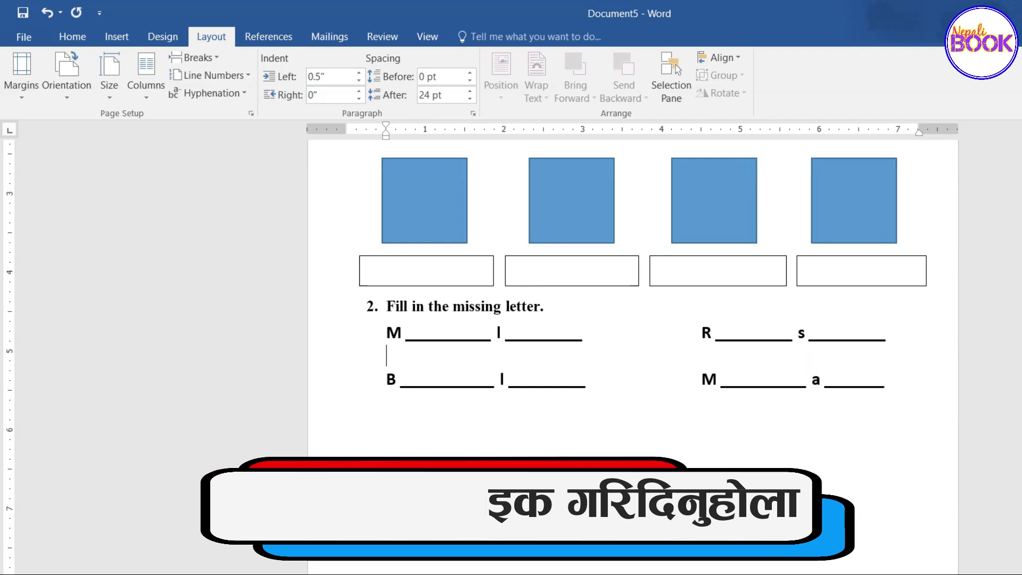
pyautogui.scroll(1, 463, 438)
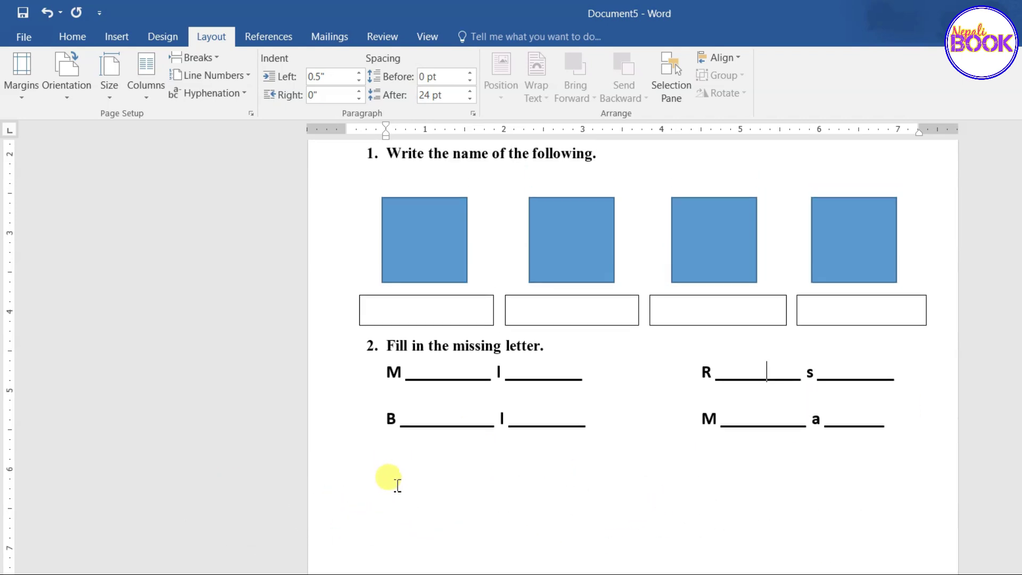
pyautogui.click(371, 462)
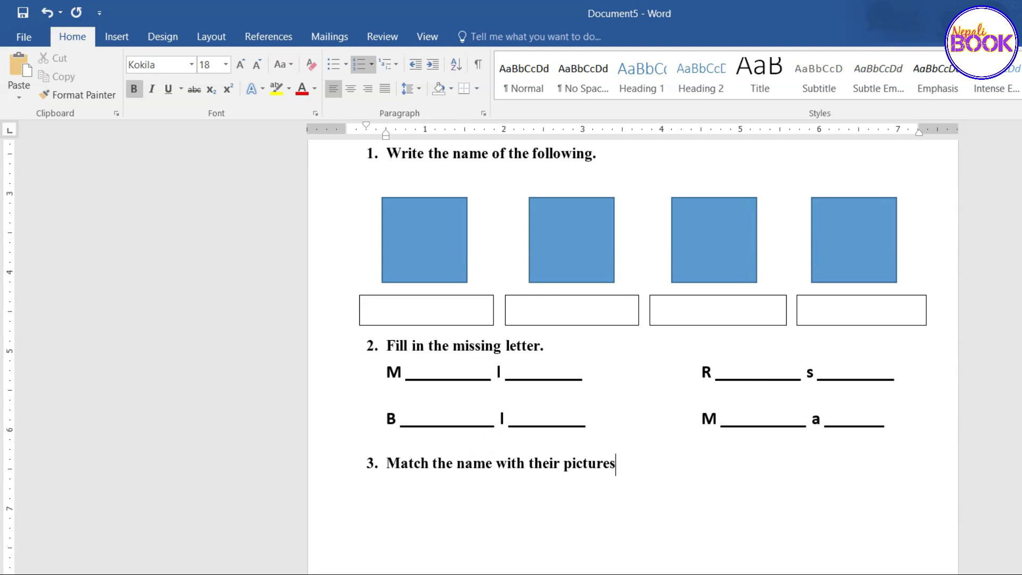
# - Scroll to review question 3, 'Match the name with their pictures', below the missing-letter rows
pyautogui.scroll(-3, 638, 319)
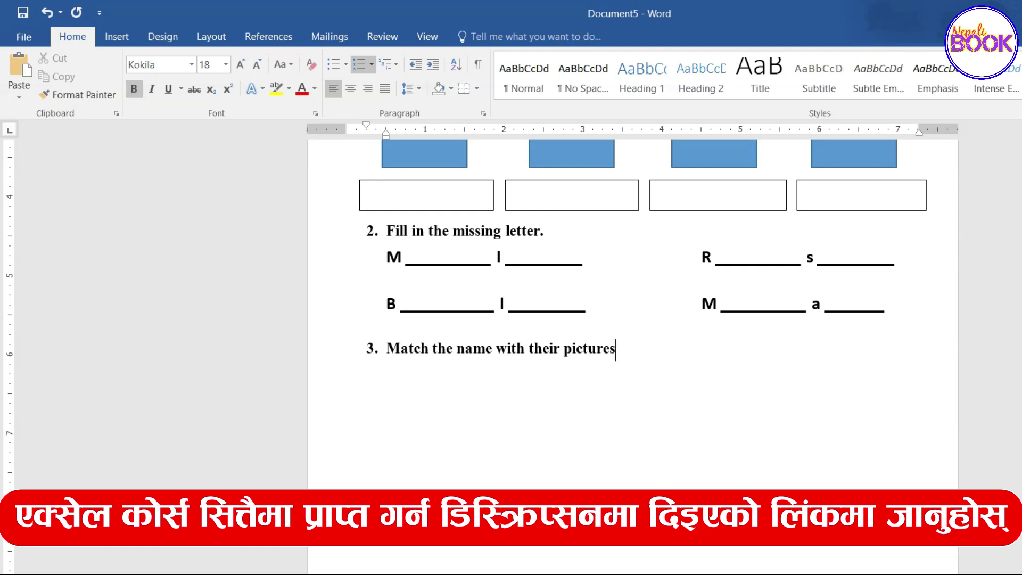
pyautogui.scroll(3, 423, 406)
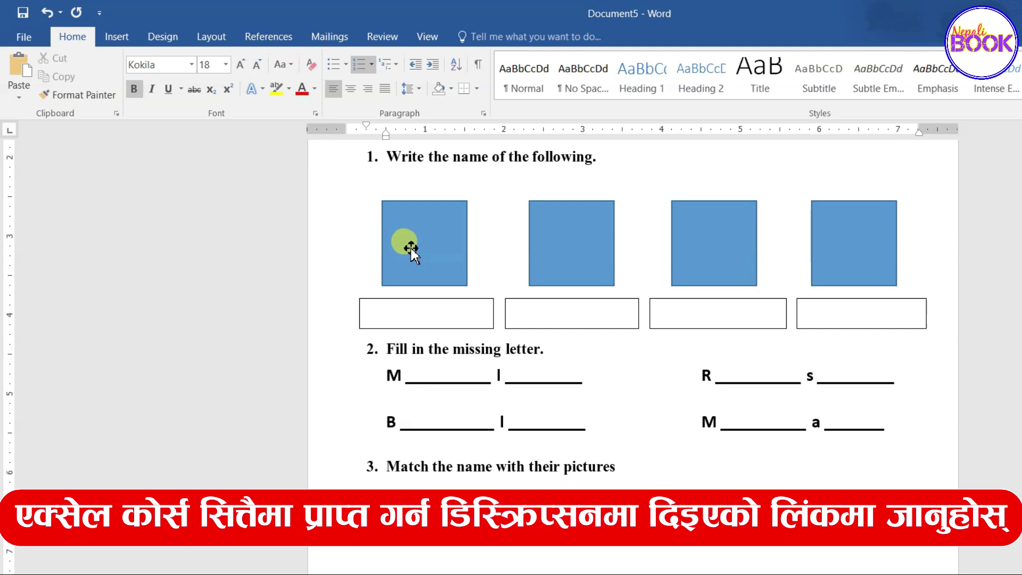
# - Duplicate the first blue picture square and line the copy up beneath question 3
pyautogui.click(411, 248)
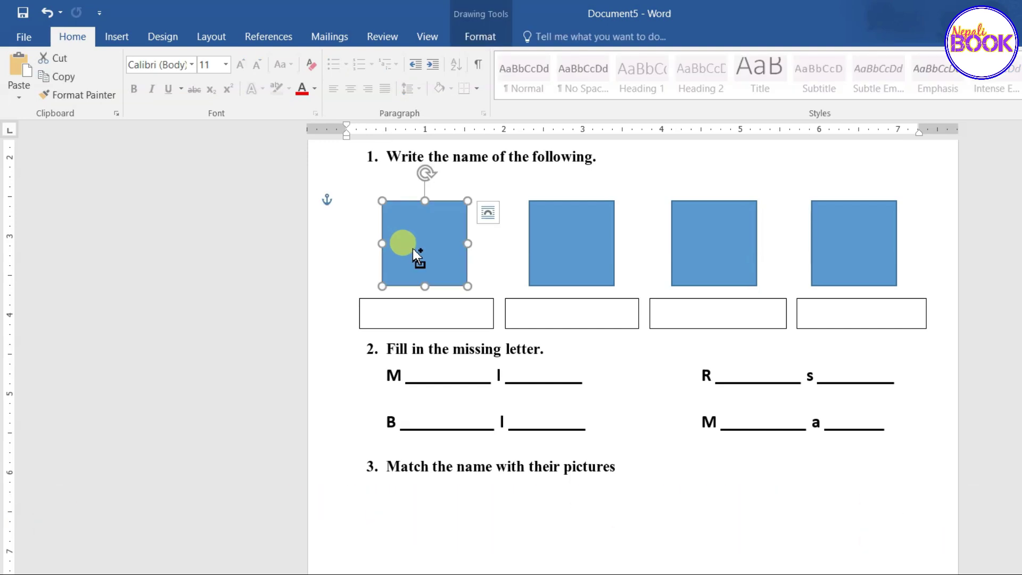
pyautogui.moveTo(413, 248); pyautogui.dragTo(413, 574)
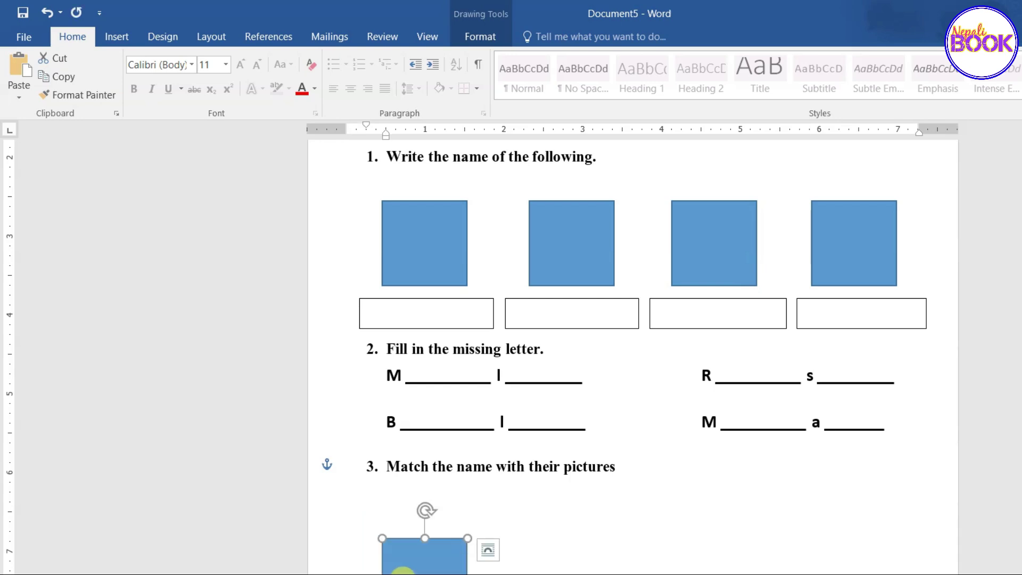
pyautogui.scroll(-3, 415, 479)
pyautogui.scroll(-1, 426, 437)
pyautogui.moveTo(429, 414)
pyautogui.mouseDown()
pyautogui.moveTo(429, 380)
pyautogui.moveTo(429, 497)
pyautogui.mouseUp()
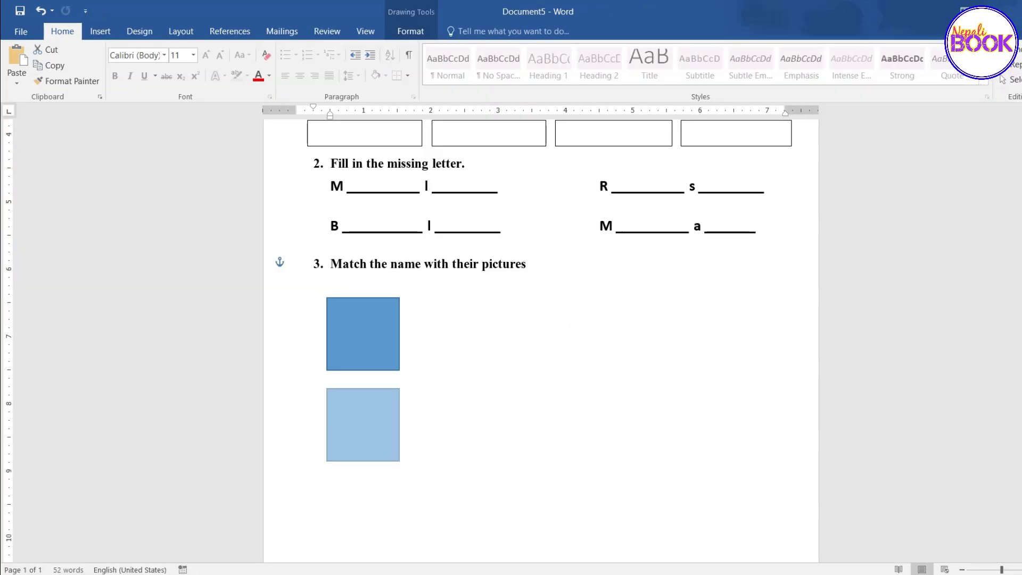
pyautogui.scroll(4, 540, 335)
pyautogui.scroll(-3, 541, 335)
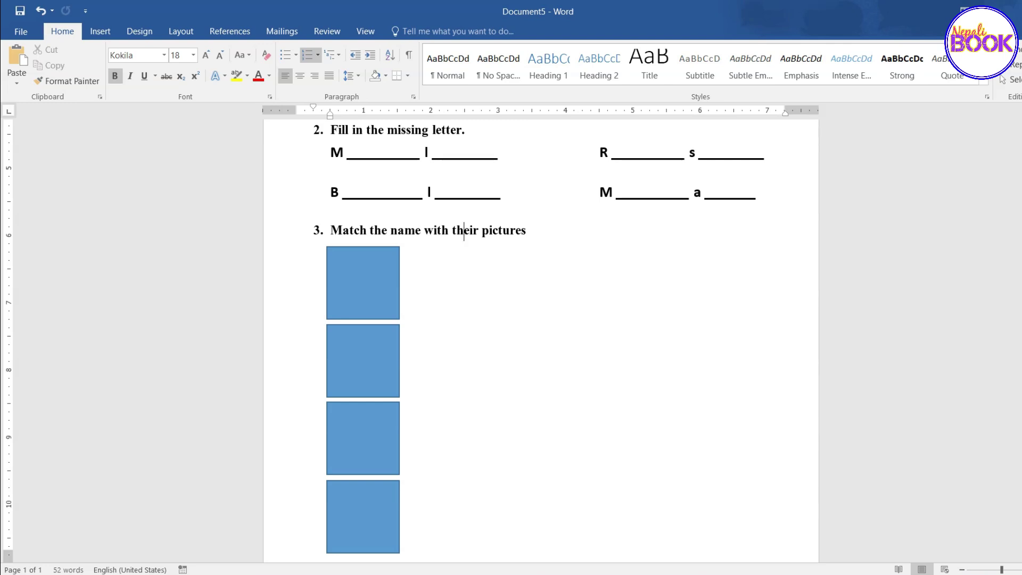
# - Draw a tall text box from the Shapes gallery to the right of the picture squares
pyautogui.click(104, 33)
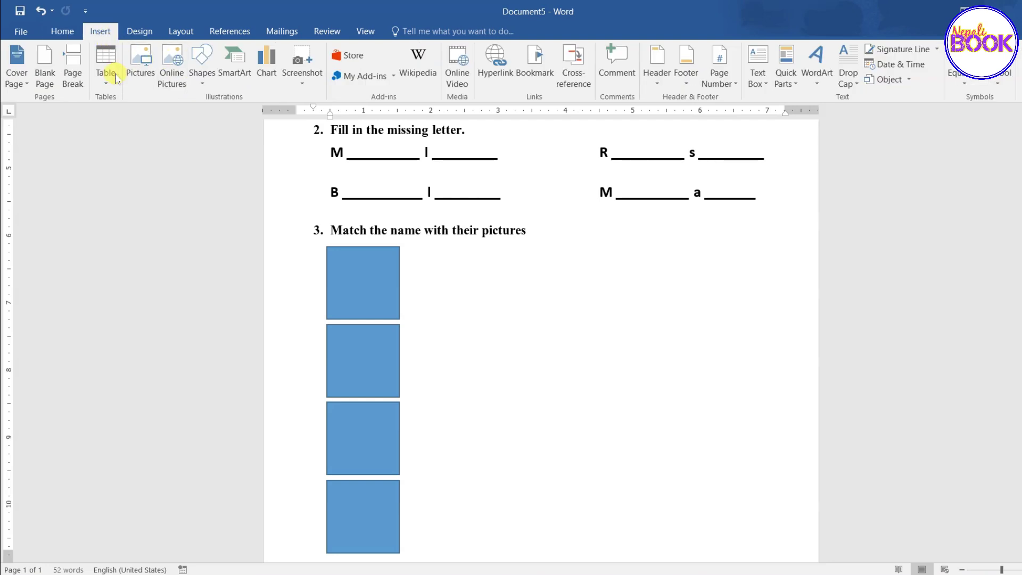
pyautogui.click(201, 83)
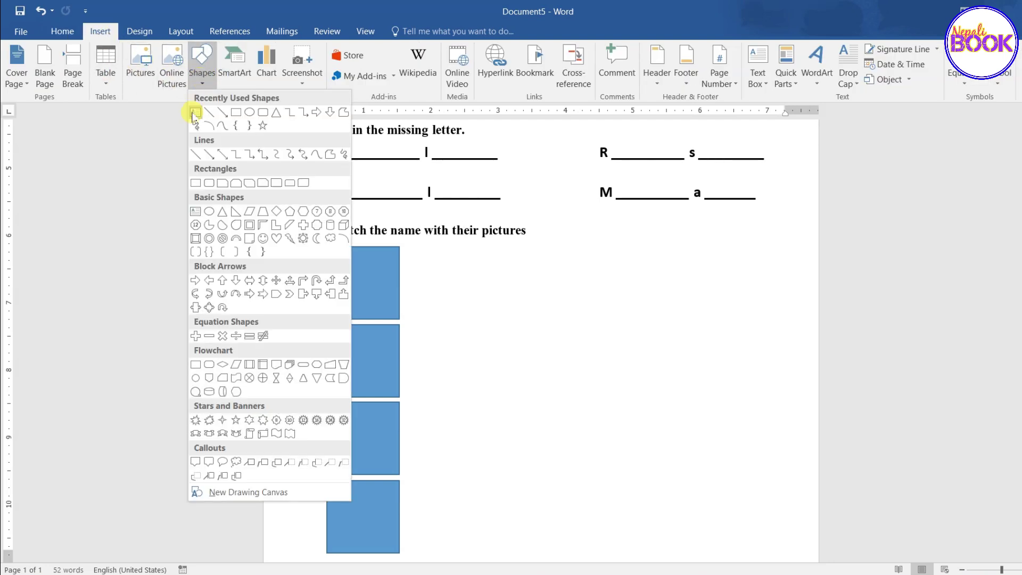
pyautogui.click(195, 113)
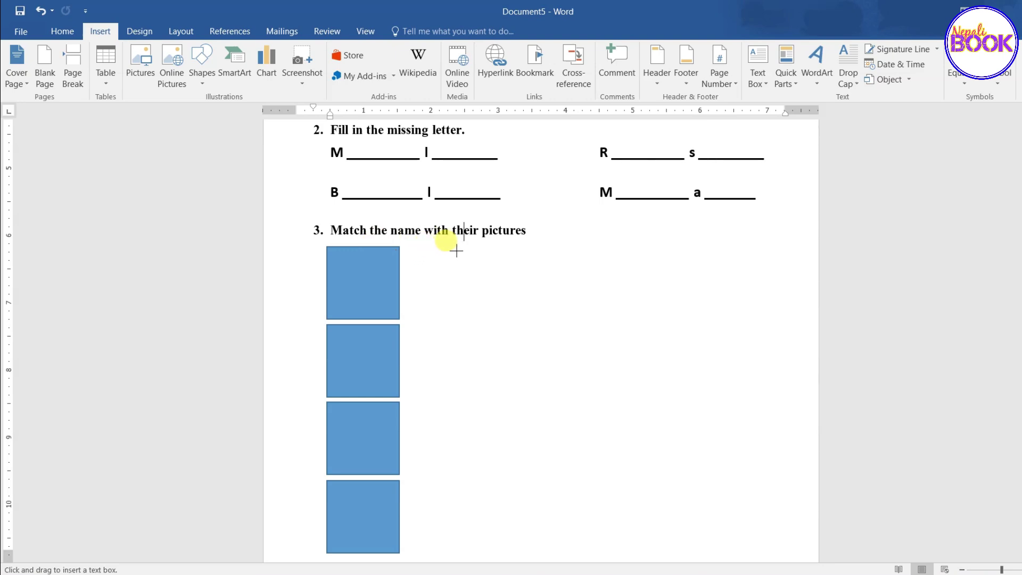
pyautogui.moveTo(464, 249); pyautogui.dragTo(548, 551)
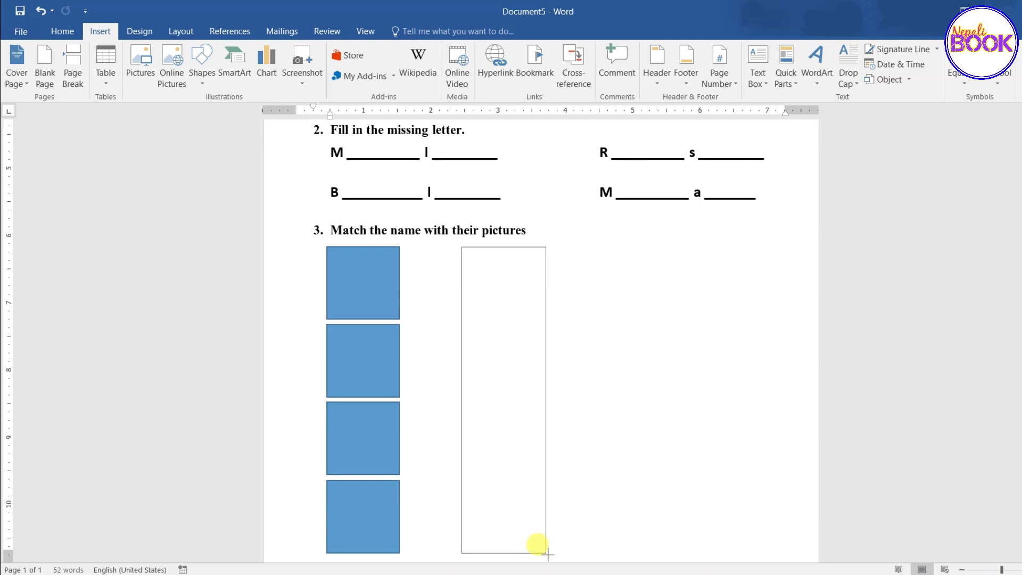
pyautogui.moveTo(549, 555); pyautogui.dragTo(546, 549)
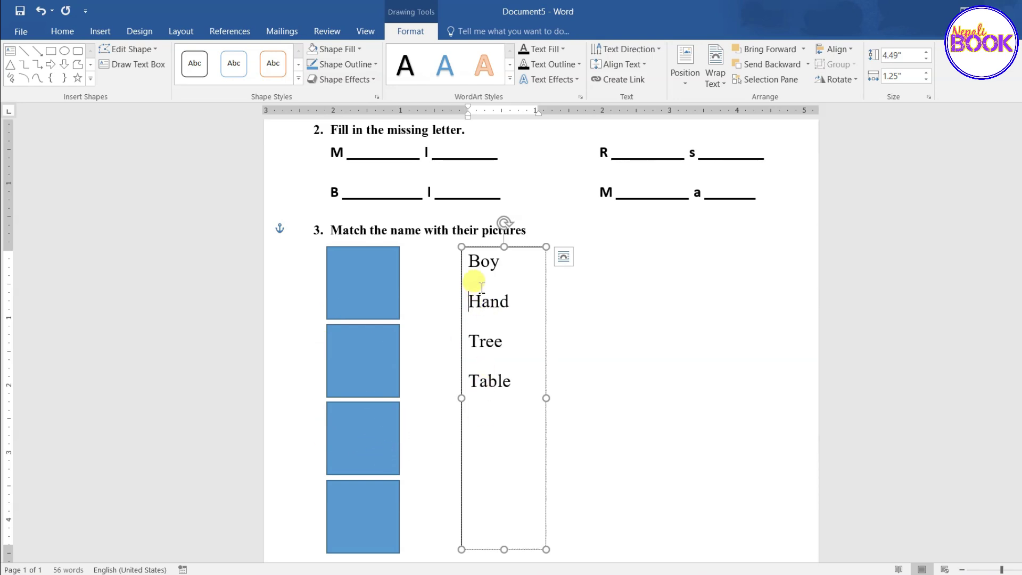
# - Add a blank line after Boy, Hand and Tree in the text box
pyautogui.click(499, 263)
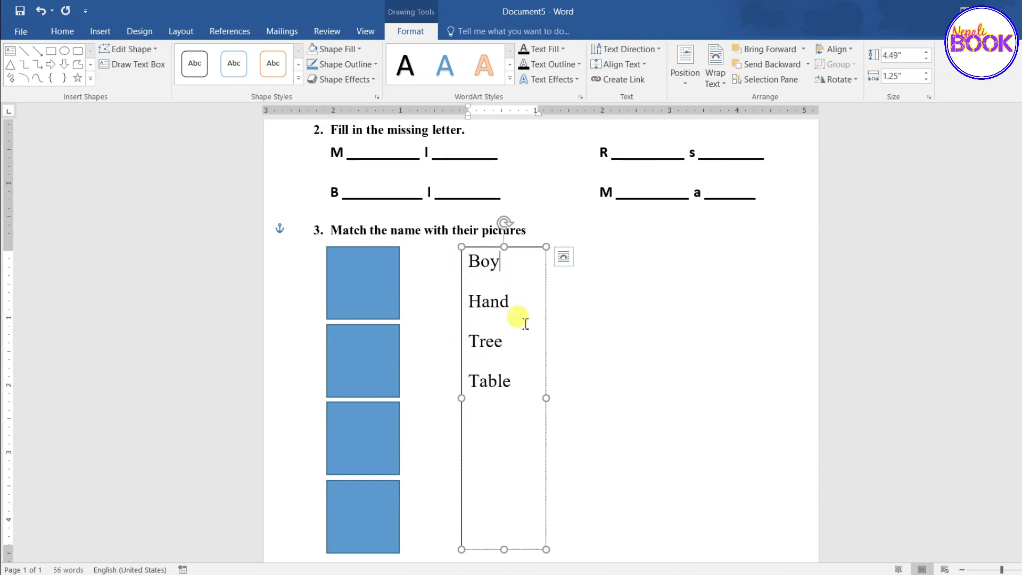
pyautogui.press('Return')
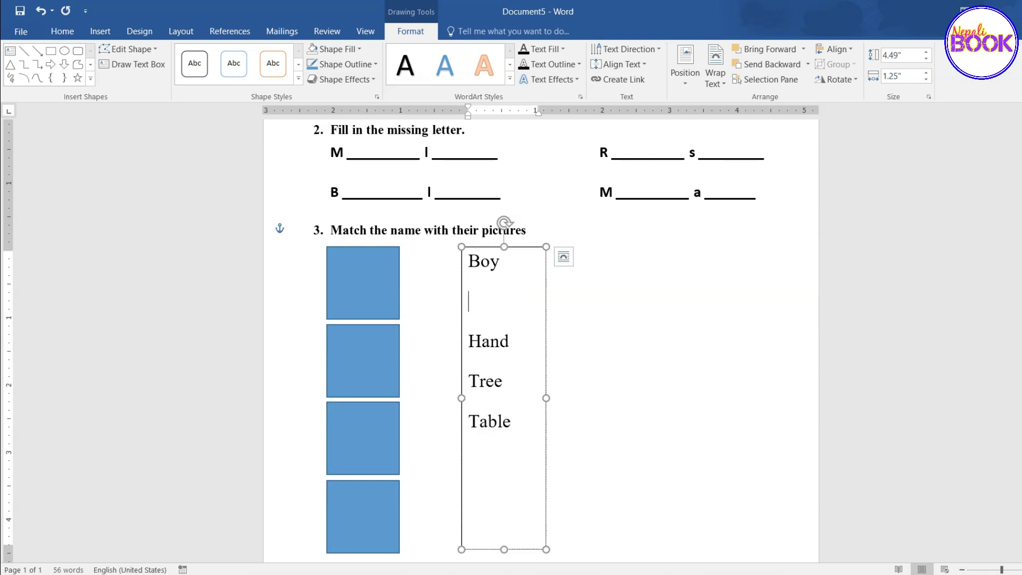
pyautogui.click(510, 340)
pyautogui.press('Return')
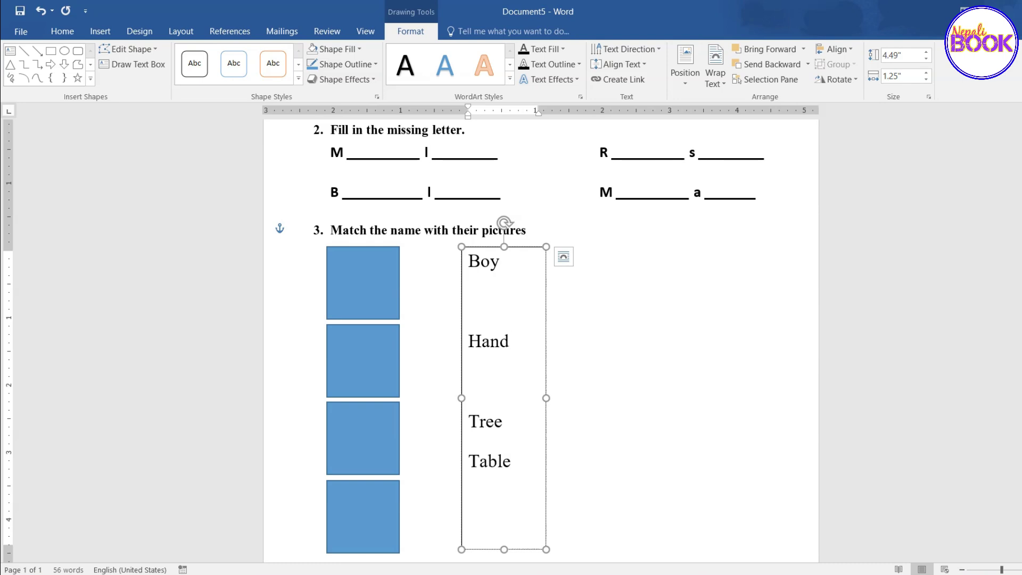
pyautogui.click(504, 421)
pyautogui.press('Return')
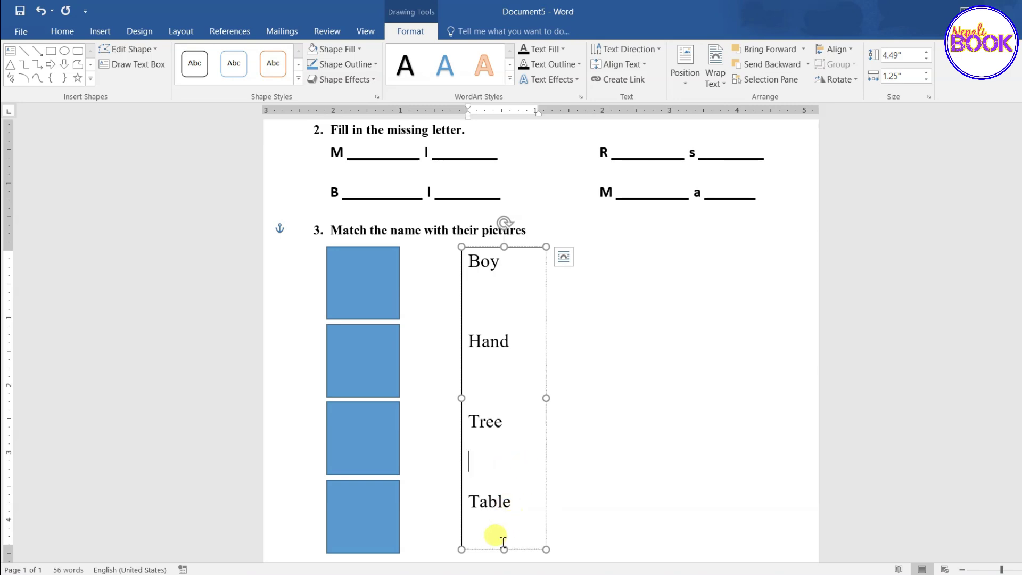
# - Set Spacing After to 24 pt for all the words in the text box
pyautogui.moveTo(524, 504)
pyautogui.mouseDown()
pyautogui.moveTo(452, 450)
pyautogui.moveTo(458, 264)
pyautogui.mouseUp()
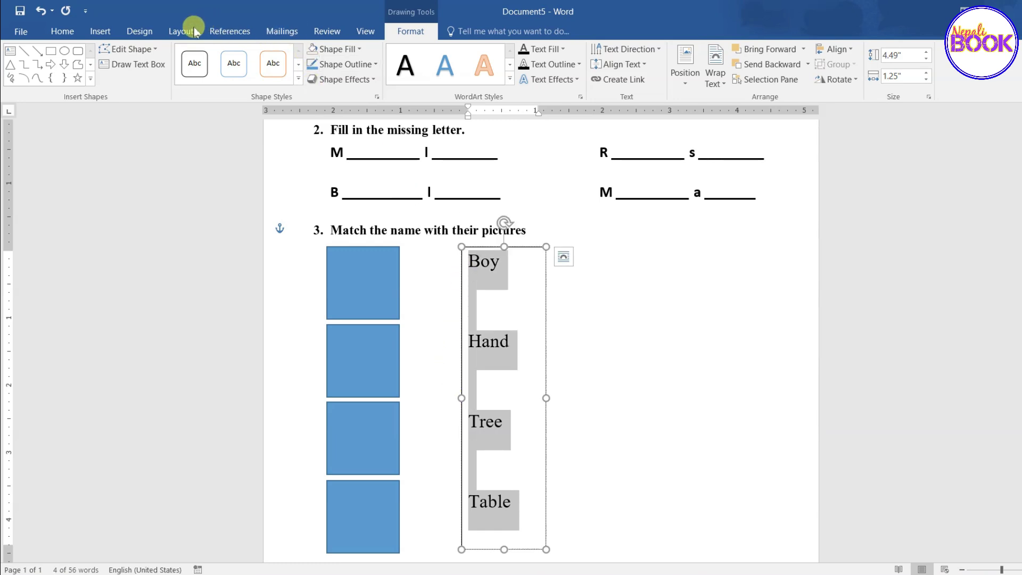
pyautogui.click(182, 32)
pyautogui.click(402, 84)
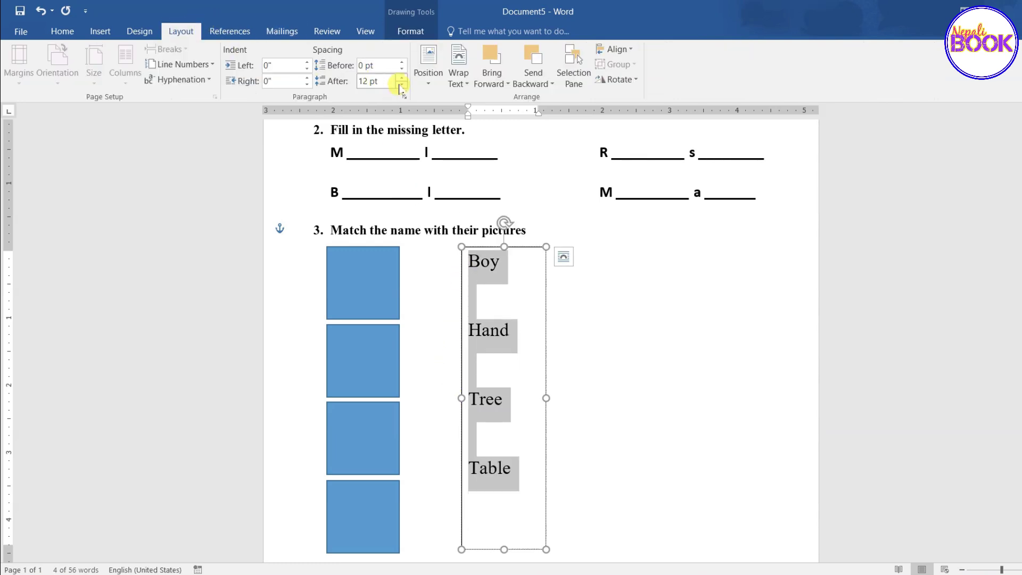
pyautogui.click(401, 84)
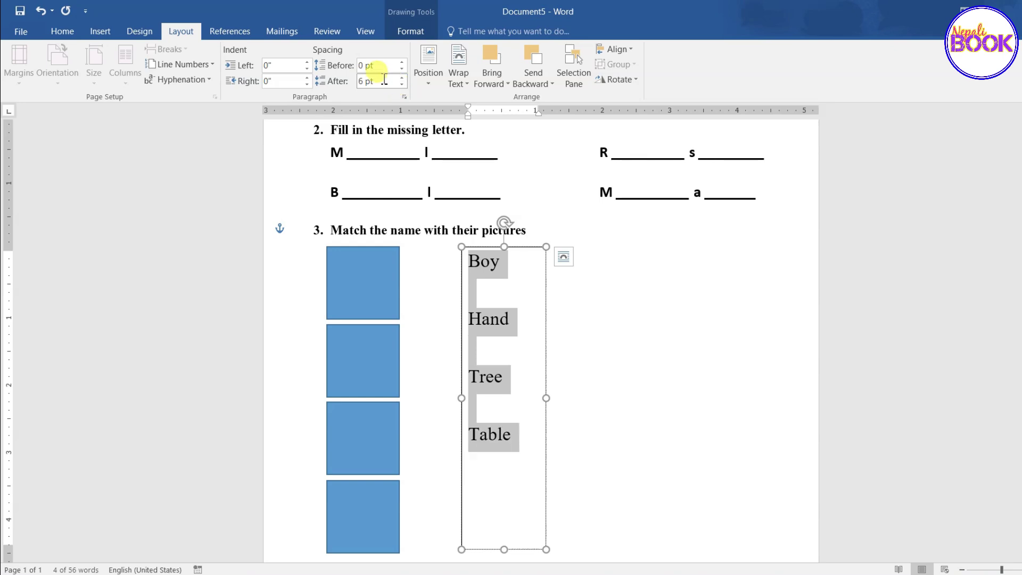
pyautogui.click(401, 77)
pyautogui.click(401, 78)
pyautogui.click(401, 77)
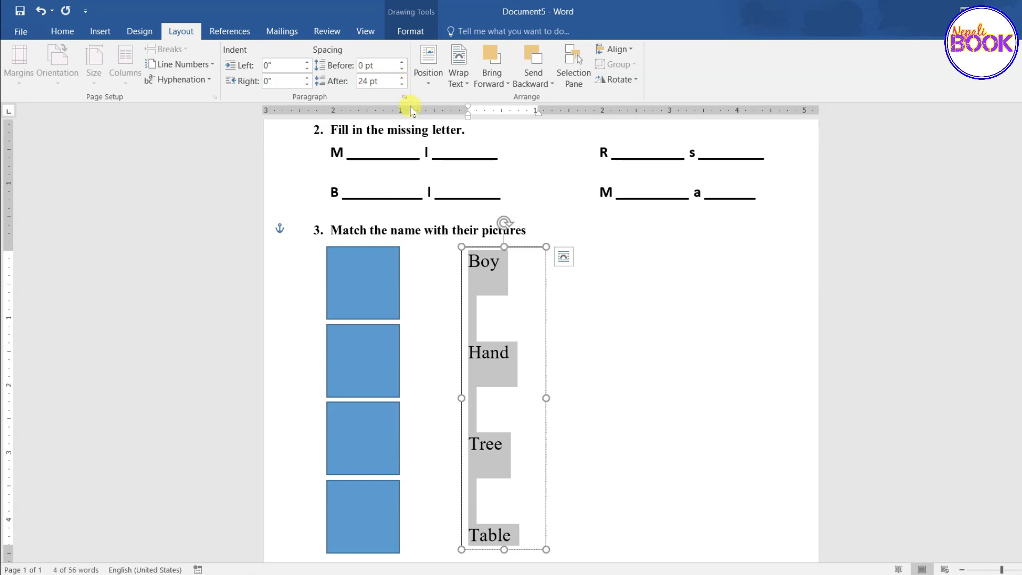
pyautogui.click(401, 84)
pyautogui.click(401, 84)
pyautogui.click(401, 84)
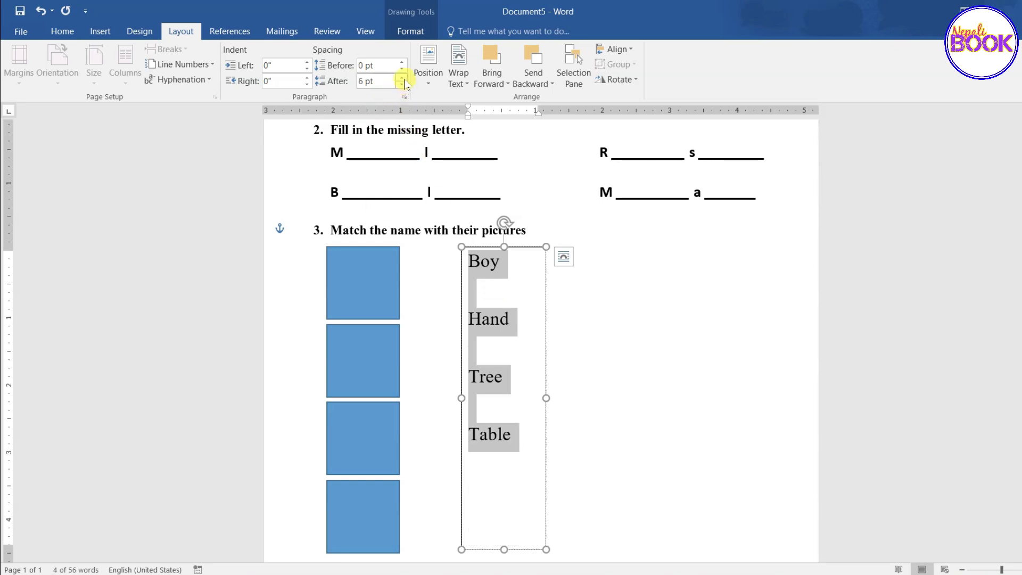
pyautogui.click(401, 77)
pyautogui.click(401, 78)
pyautogui.click(401, 78)
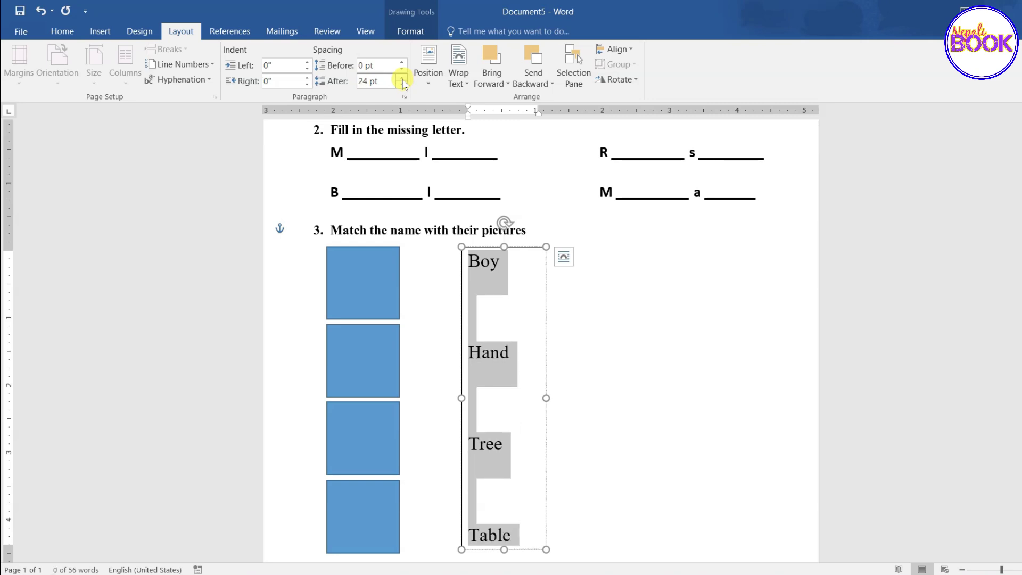
pyautogui.click(490, 354)
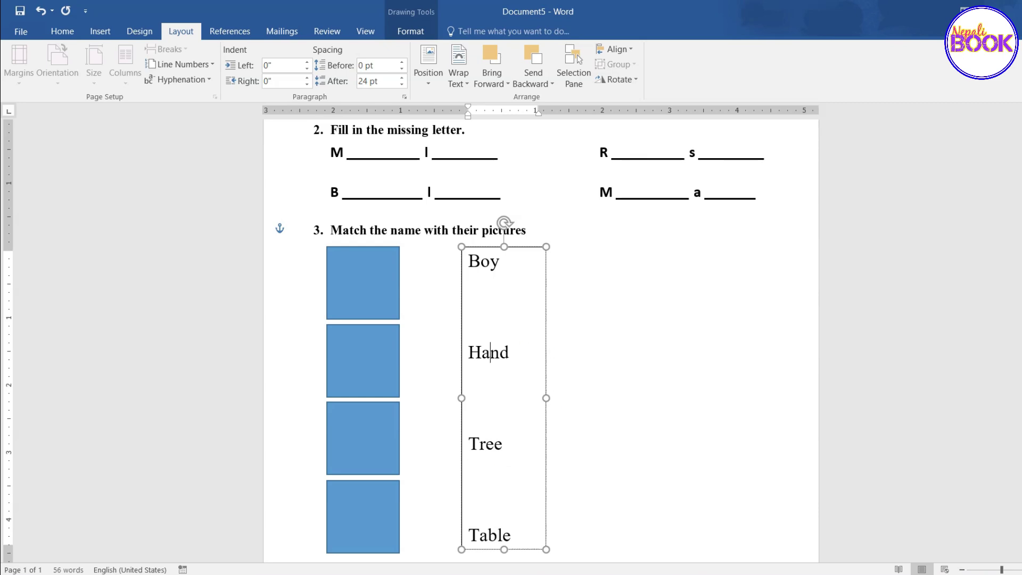
pyautogui.click(526, 230)
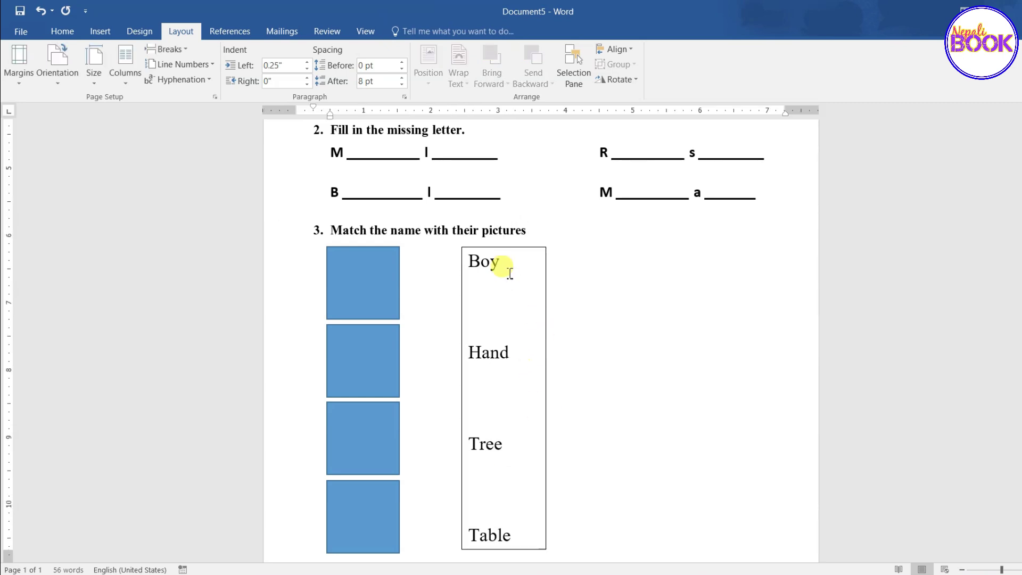
pyautogui.click(516, 248)
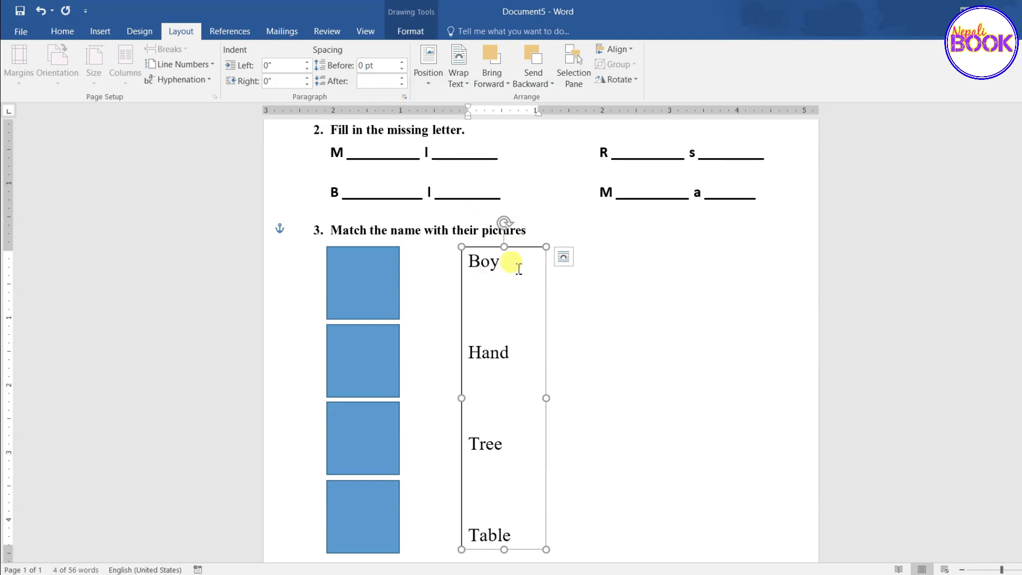
# - Set the word text box's Shape Outline to No Outline
pyautogui.click(405, 36)
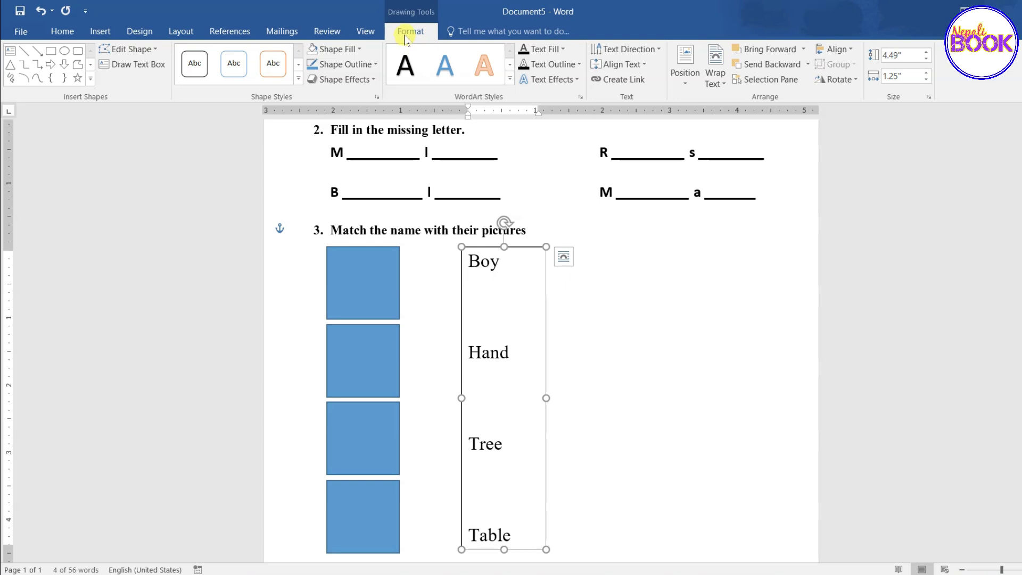
pyautogui.click(376, 65)
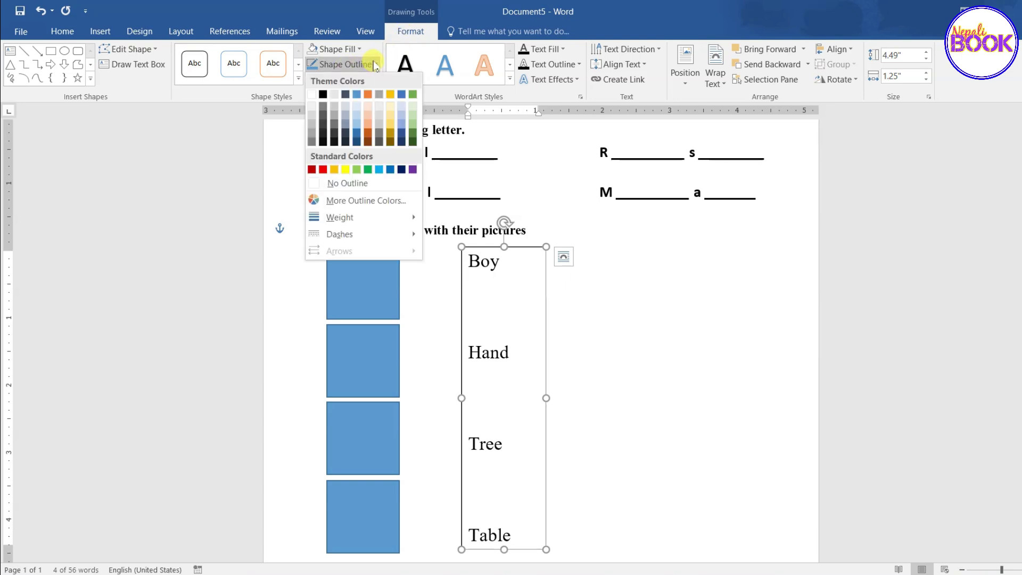
pyautogui.click(349, 185)
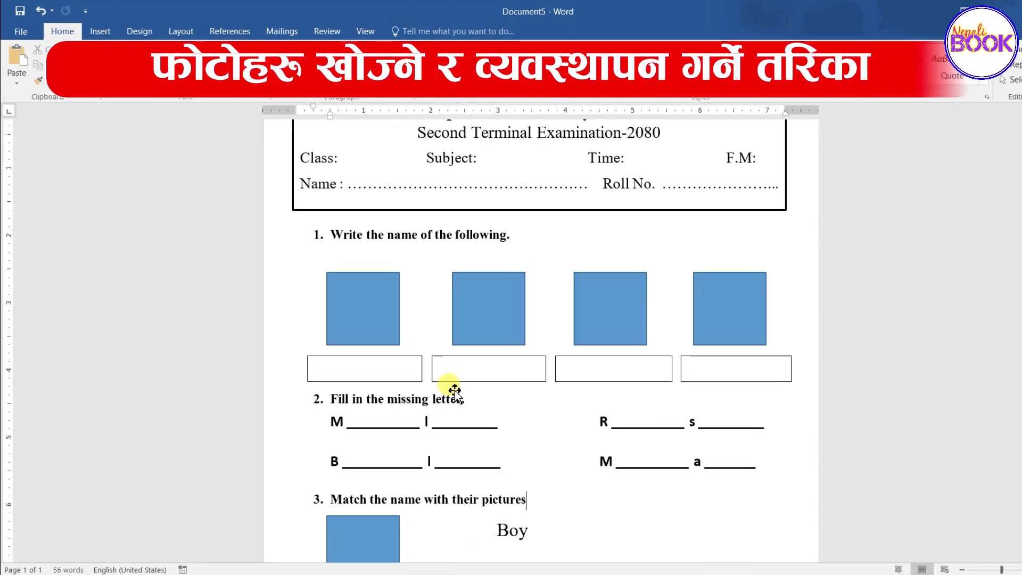
pyautogui.scroll(1, 455, 392)
pyautogui.scroll(-2, 452, 389)
pyautogui.scroll(-2, 452, 389)
pyautogui.scroll(-2, 453, 389)
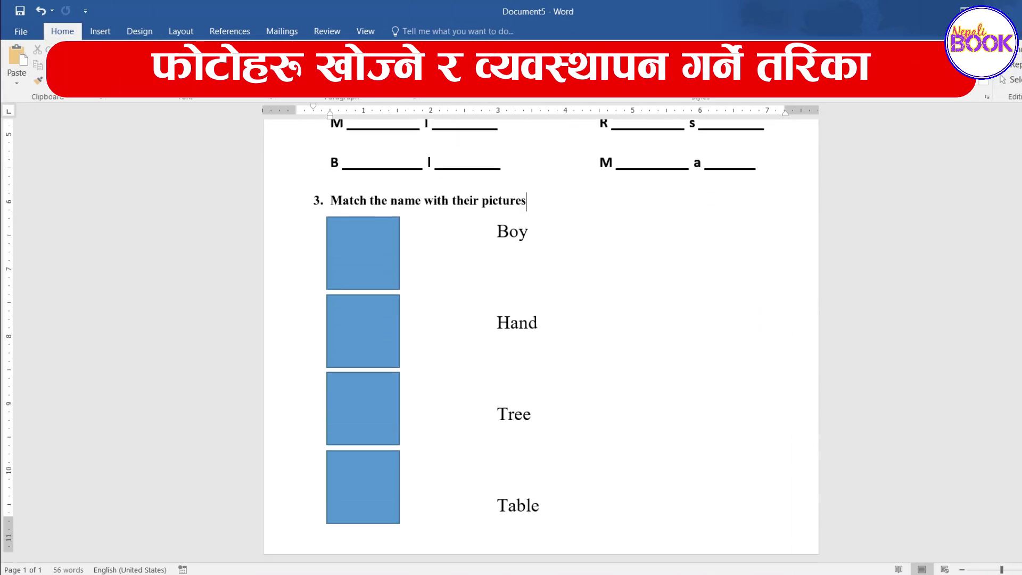
pyautogui.scroll(3, 452, 391)
pyautogui.scroll(5, 452, 391)
pyautogui.scroll(1, 455, 393)
pyautogui.scroll(-1, 455, 393)
pyautogui.scroll(1, 453, 391)
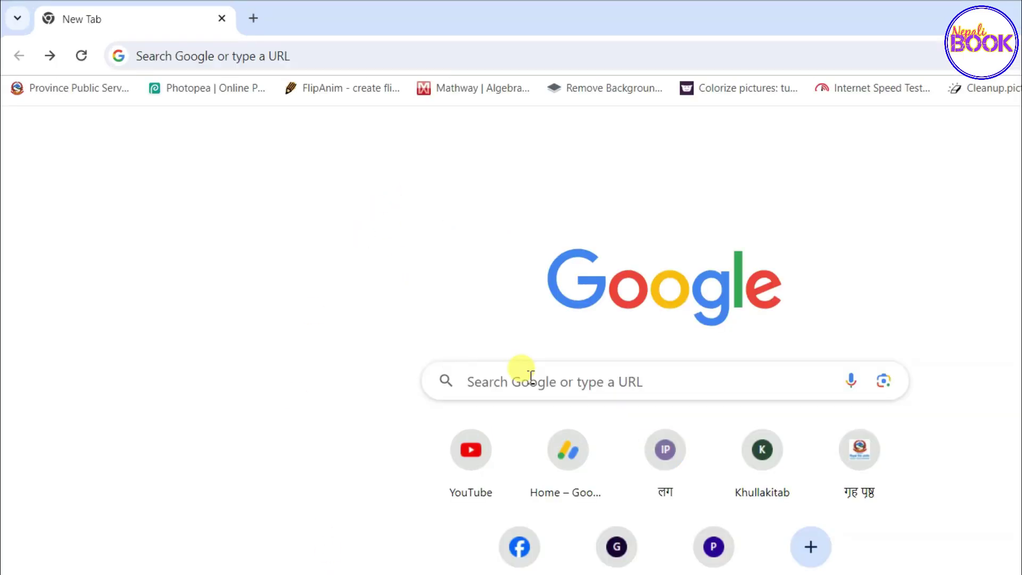
# - Search Google Images for 'table icon' pictures
pyautogui.click(429, 304)
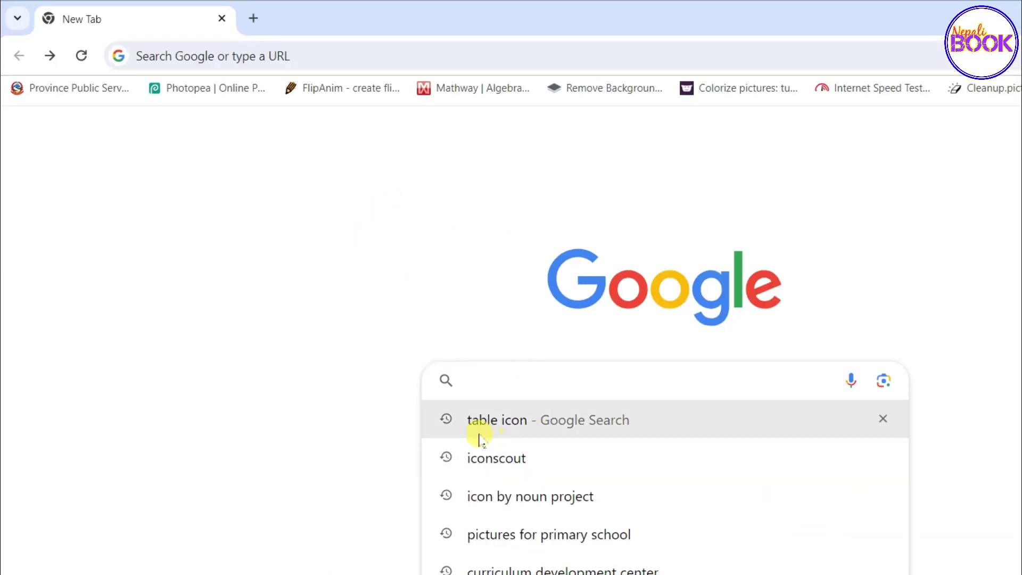
pyautogui.click(503, 413)
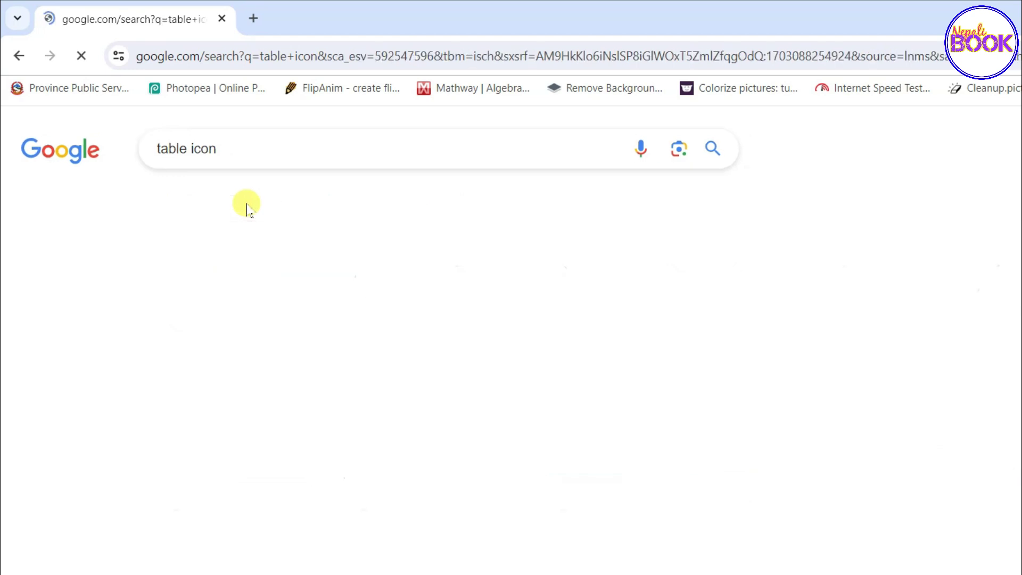
pyautogui.scroll(-3, 404, 332)
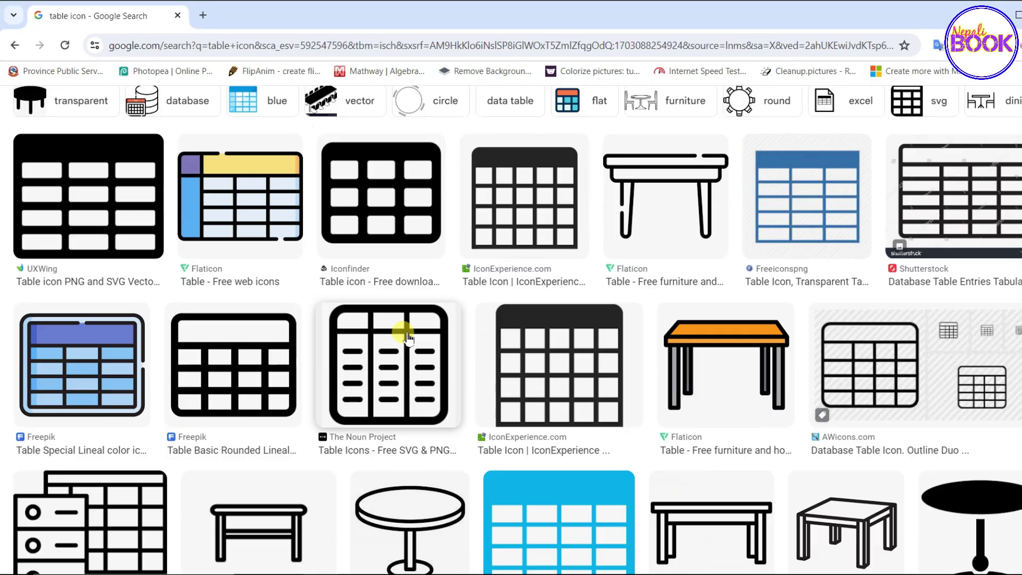
pyautogui.scroll(-3, 405, 333)
pyautogui.scroll(-3, 405, 332)
pyautogui.scroll(-2, 407, 335)
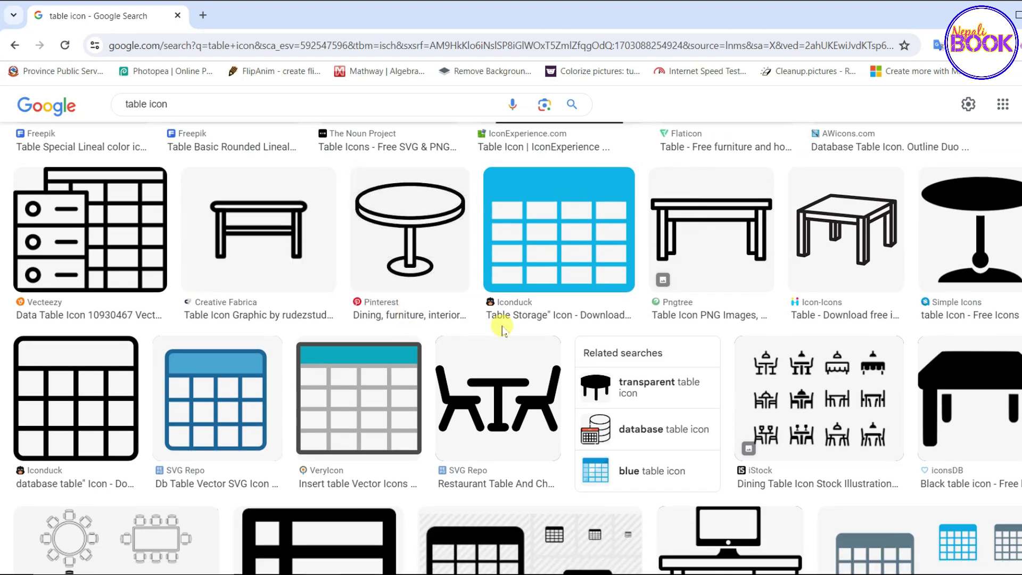
pyautogui.scroll(-5, 497, 319)
pyautogui.scroll(7, 504, 333)
pyautogui.scroll(5, 501, 298)
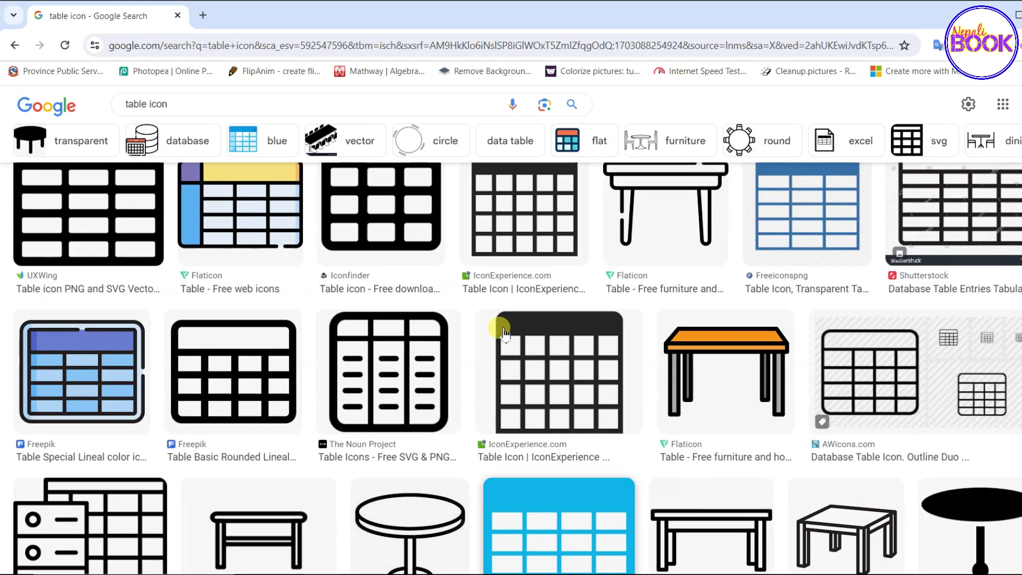
pyautogui.scroll(2, 487, 319)
pyautogui.click(151, 123)
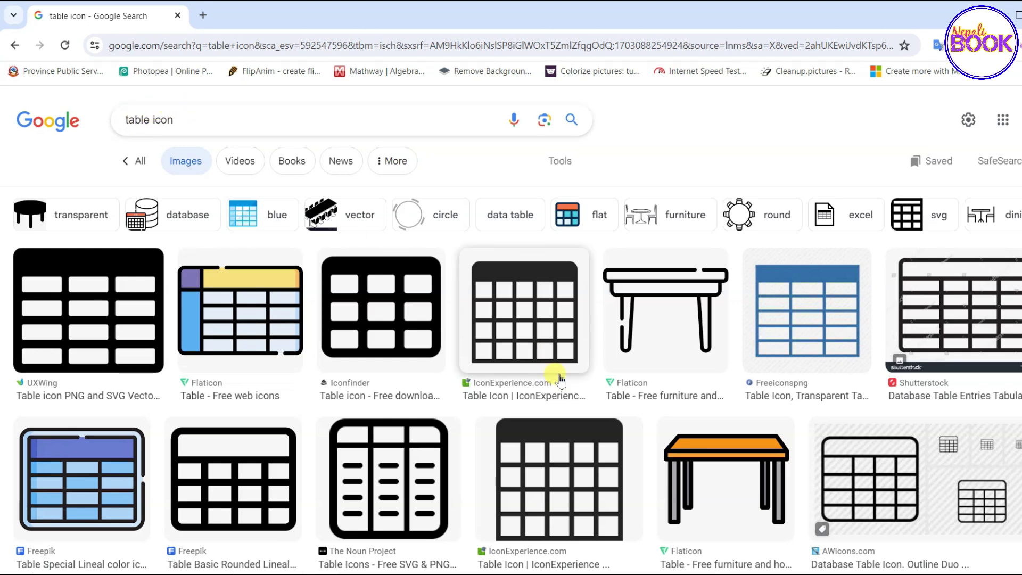
pyautogui.scroll(-4, 553, 376)
pyautogui.scroll(-4, 564, 379)
pyautogui.scroll(1, 569, 376)
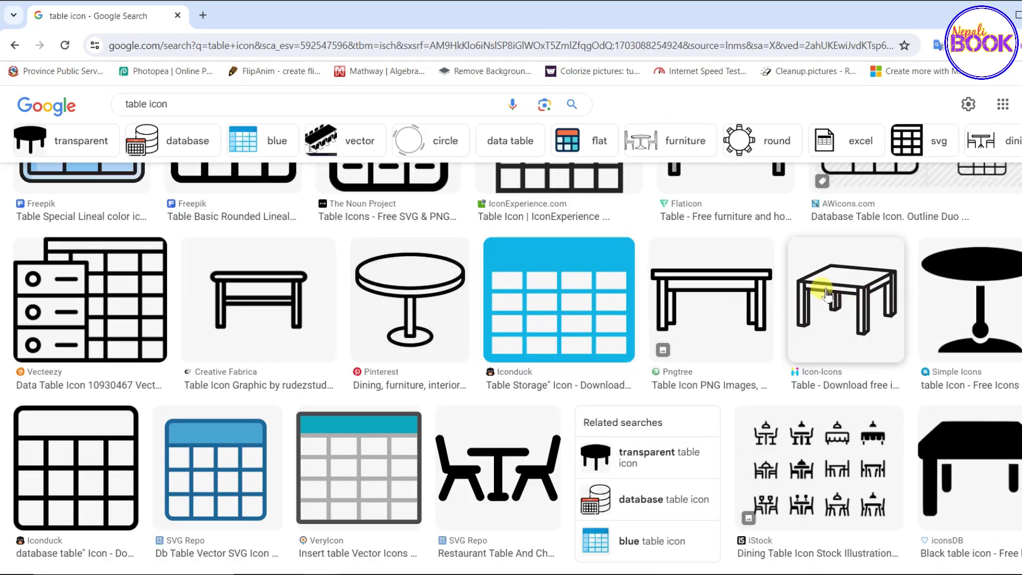
# - Save the outlined table picture to Downloads as download (3).png
pyautogui.rightClick(827, 294)
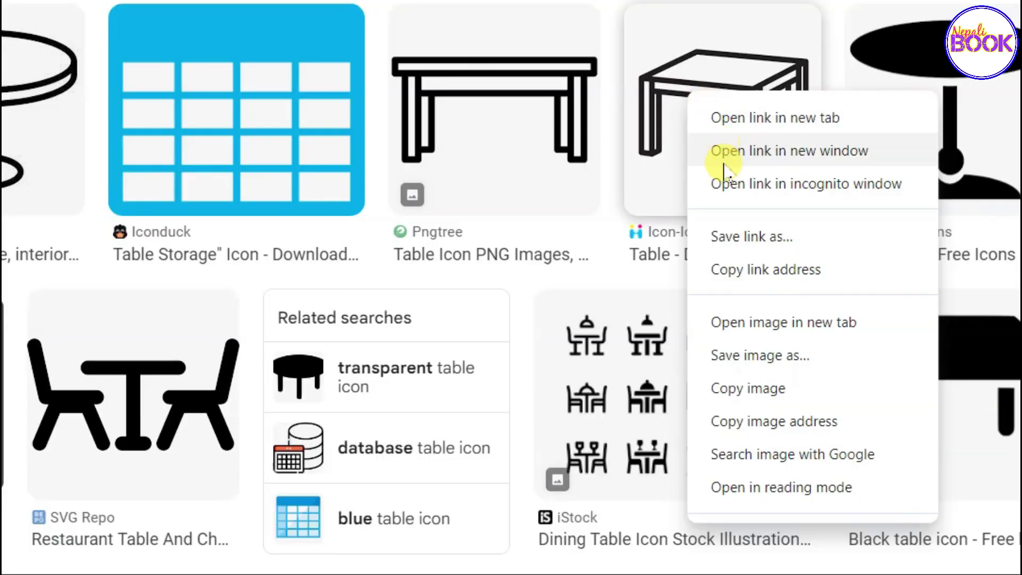
pyautogui.click(767, 364)
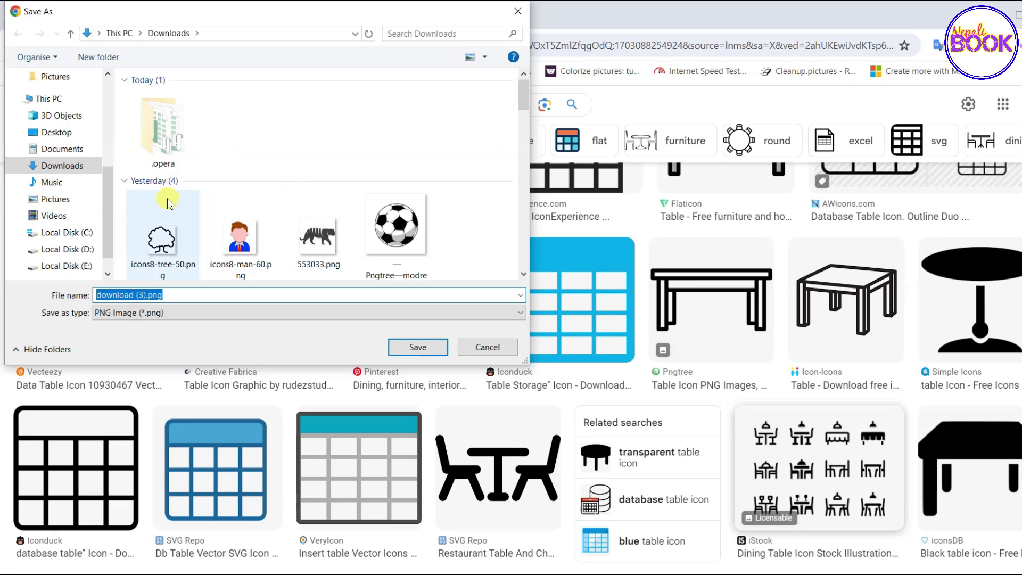
pyautogui.click(425, 347)
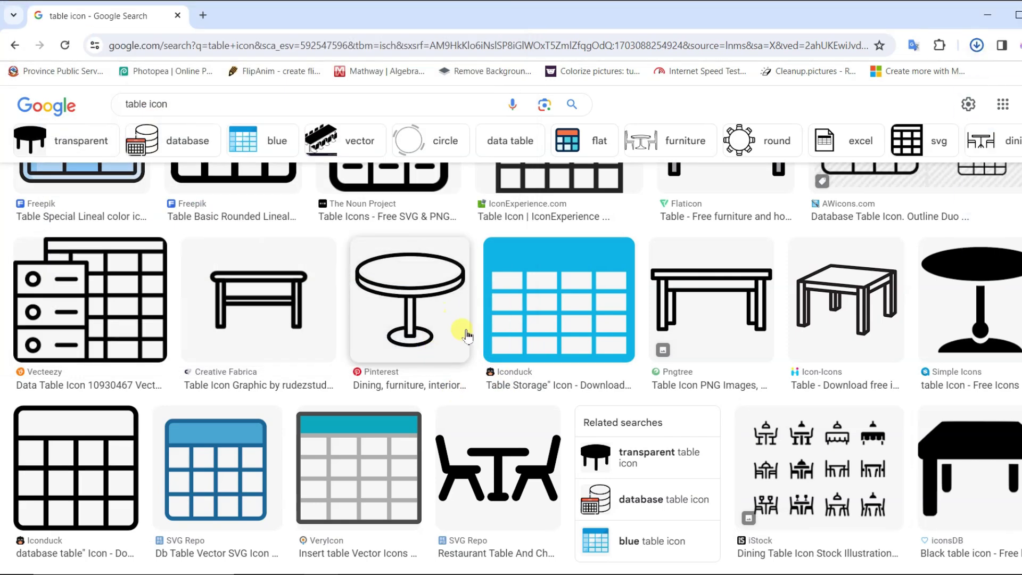
pyautogui.click(549, 255)
pyautogui.click(976, 45)
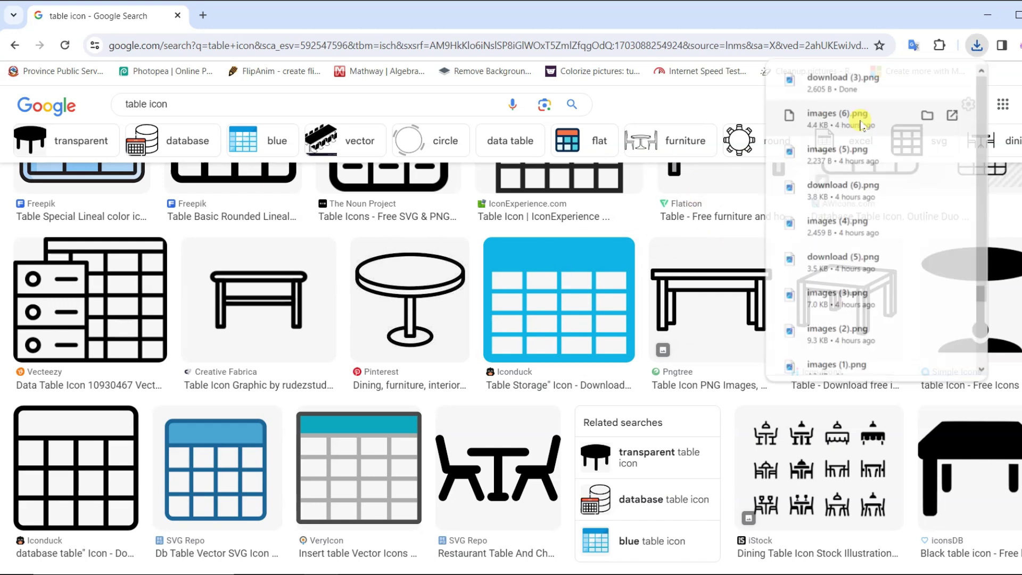
pyautogui.click(977, 46)
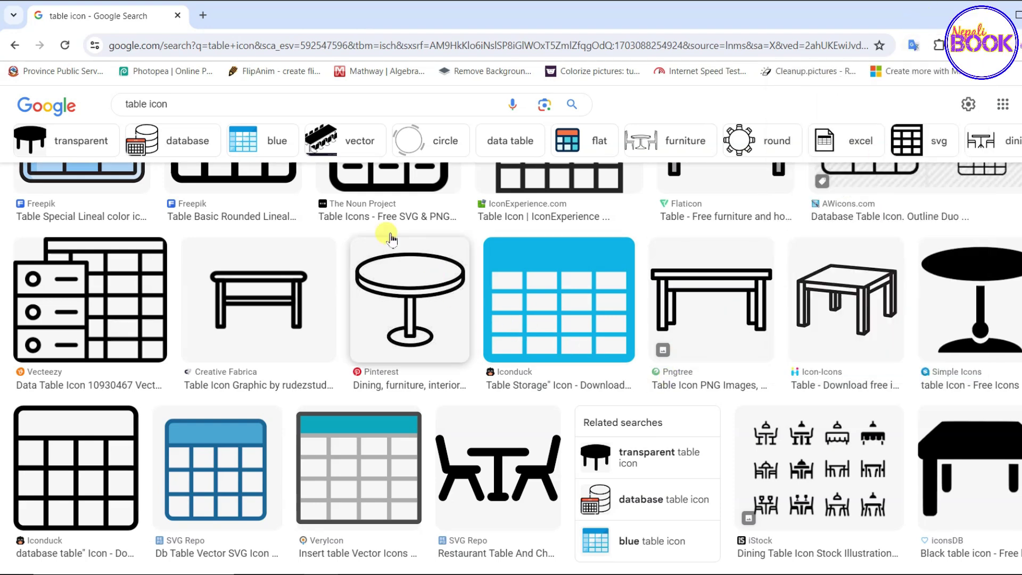
pyautogui.moveTo(176, 105); pyautogui.dragTo(127, 101)
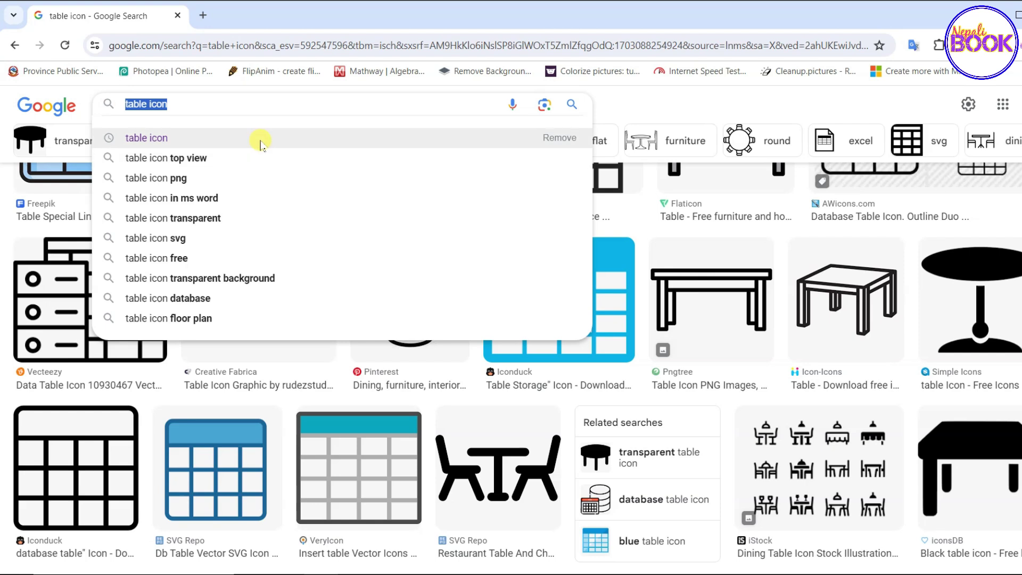
# - Change the image search to 'tree icon' pictures
pyautogui.write('tree')
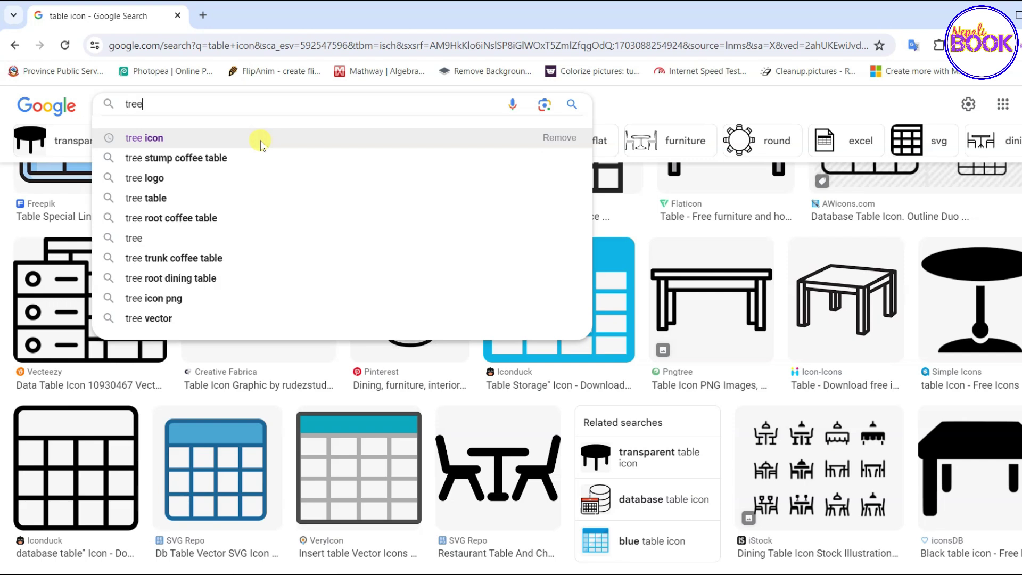
pyautogui.click(261, 140)
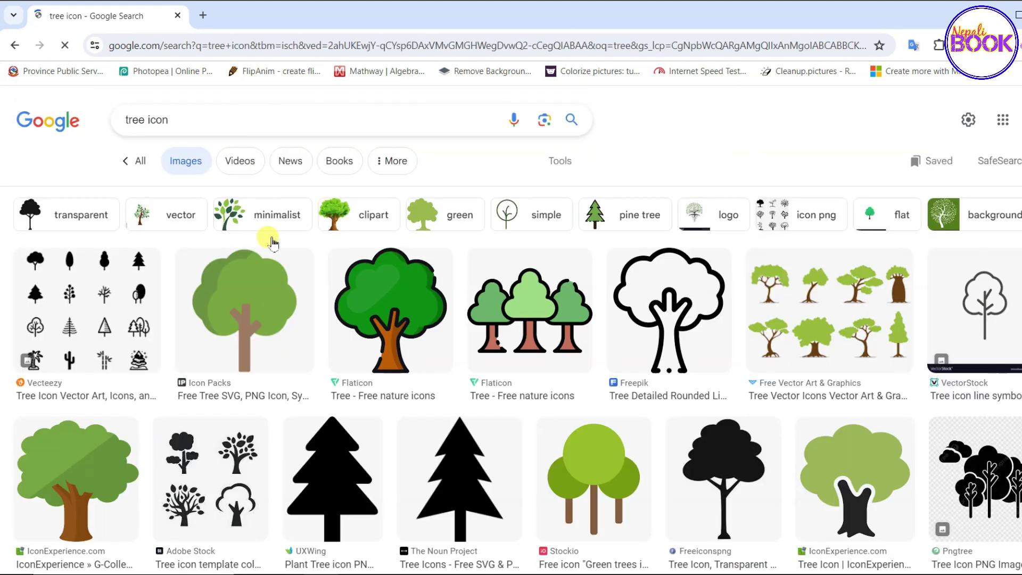
pyautogui.scroll(-5, 438, 341)
pyautogui.scroll(-4, 441, 342)
pyautogui.scroll(-4, 447, 344)
pyautogui.scroll(-6, 447, 343)
pyautogui.scroll(-3, 448, 344)
pyautogui.scroll(3, 448, 344)
pyautogui.scroll(-2, 449, 345)
pyautogui.scroll(2, 448, 343)
pyautogui.scroll(1, 450, 338)
# - Save the black tree silhouette picture and close the downloads list
pyautogui.rightClick(498, 282)
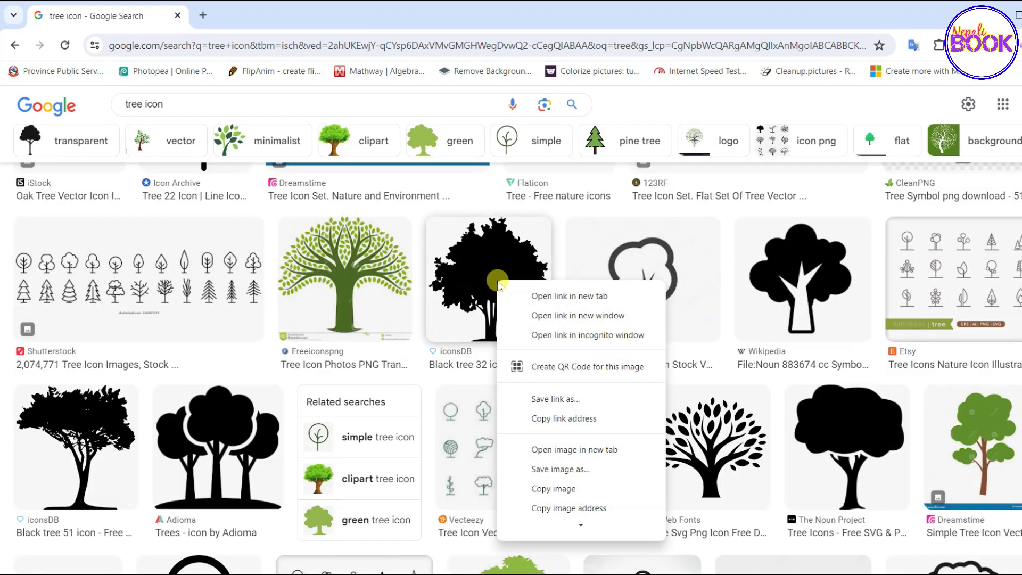
pyautogui.click(561, 470)
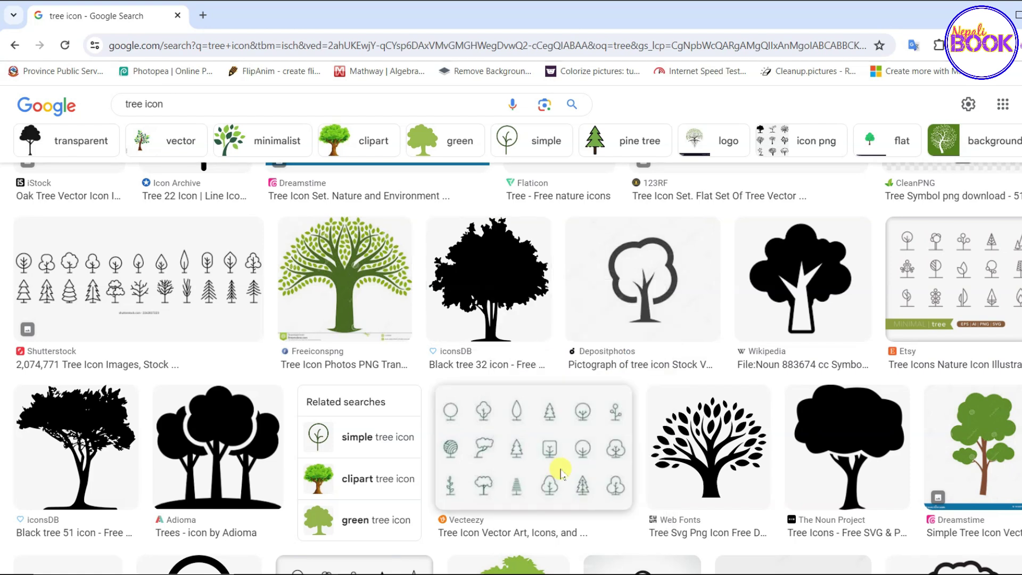
pyautogui.click(404, 349)
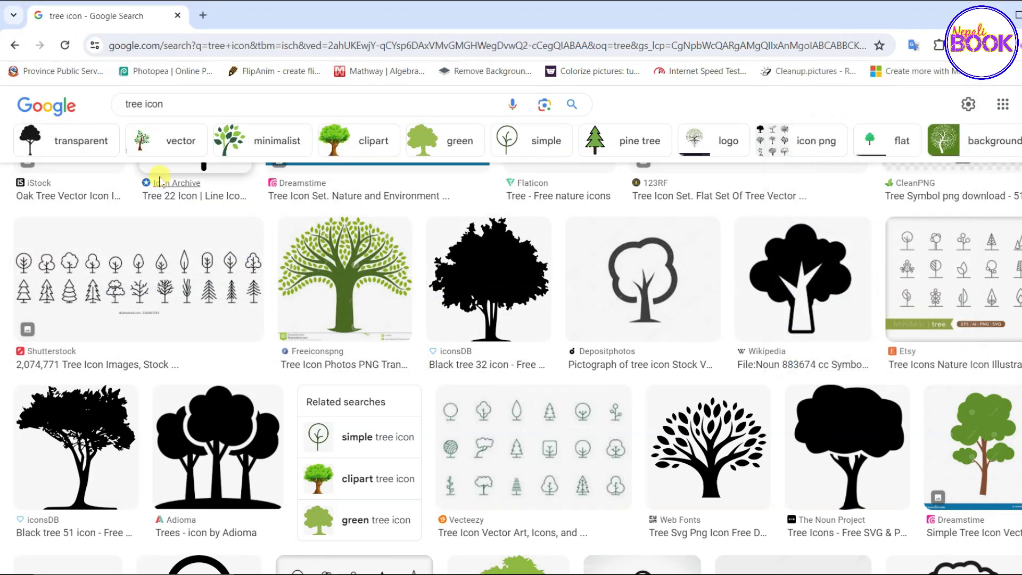
pyautogui.click(154, 103)
pyautogui.moveTo(138, 277)
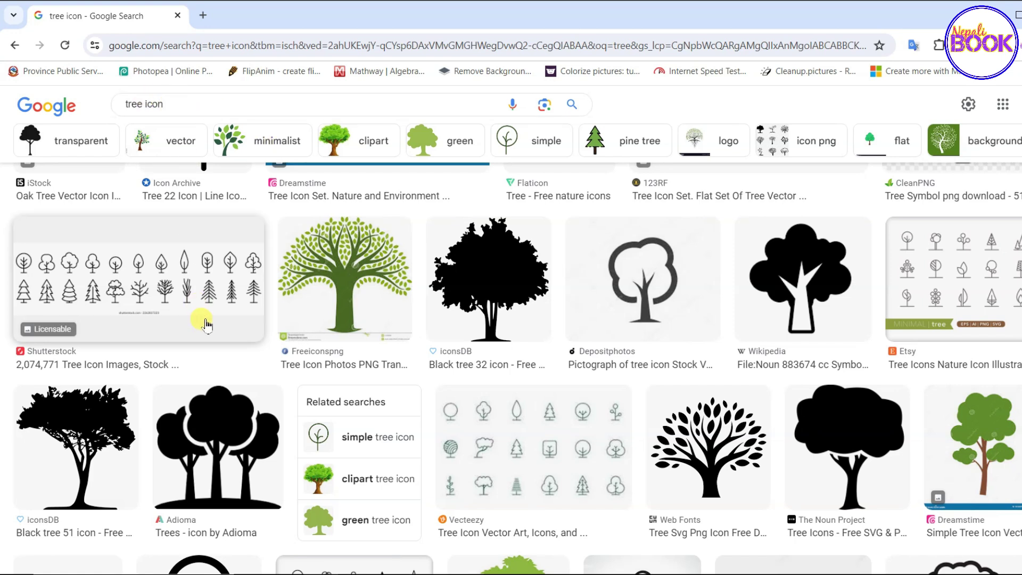
pyautogui.scroll(-3, 228, 160)
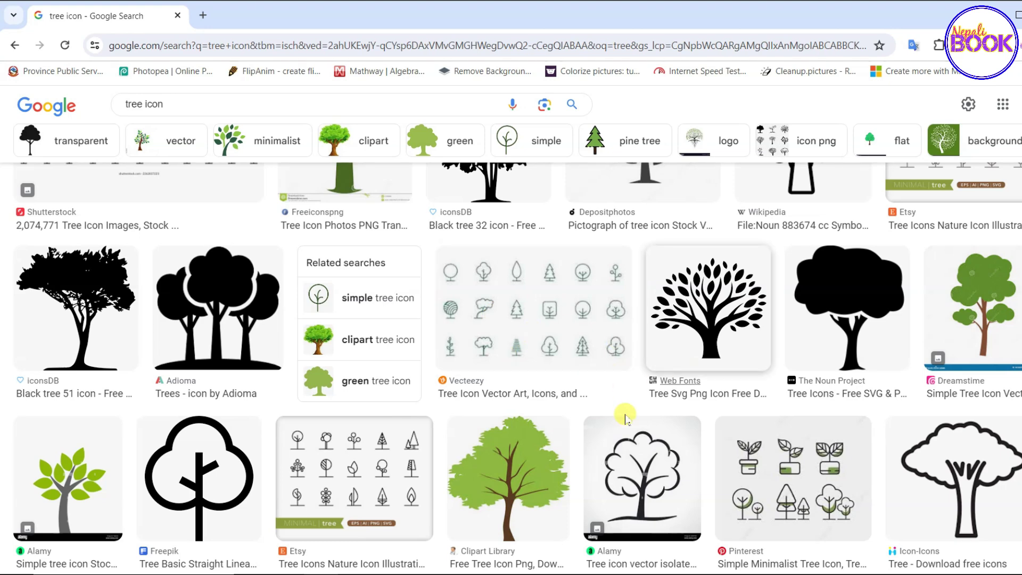
pyautogui.scroll(-2, 579, 419)
pyautogui.scroll(-5, 579, 420)
pyautogui.scroll(5, 578, 420)
pyautogui.scroll(5, 576, 420)
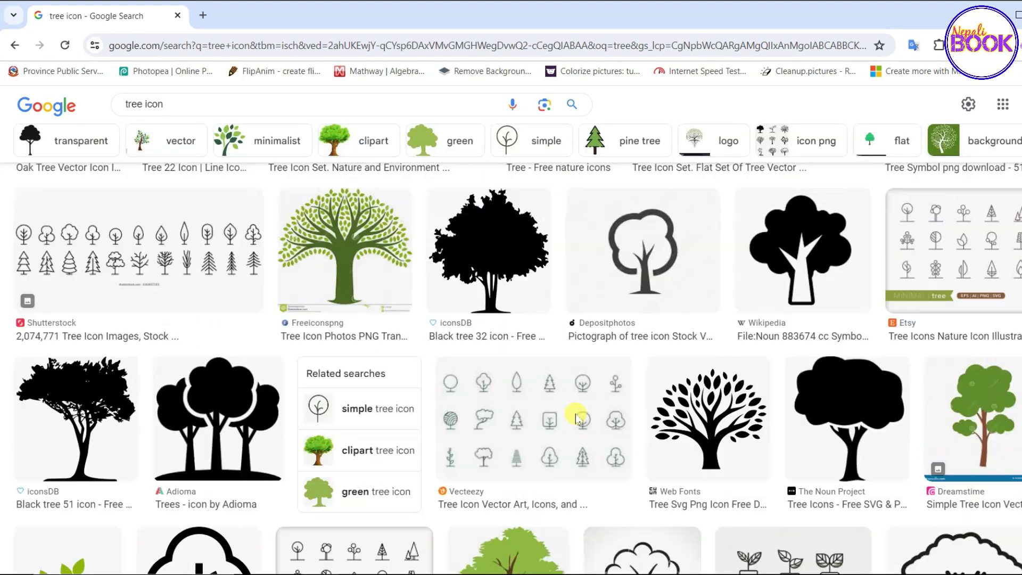
pyautogui.scroll(2, 572, 419)
pyautogui.scroll(4, 572, 420)
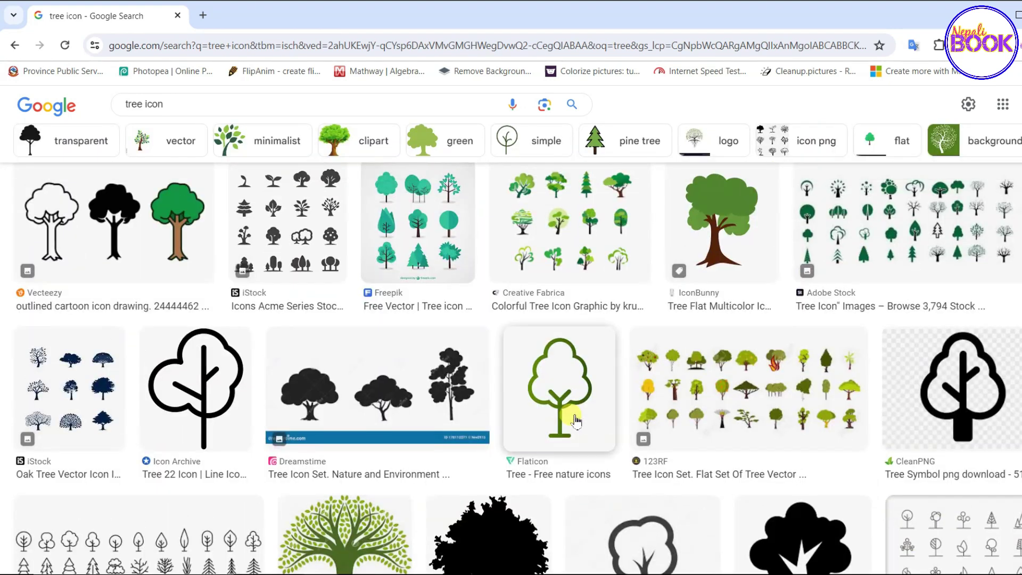
pyautogui.scroll(-4, 511, 402)
pyautogui.scroll(-4, 557, 365)
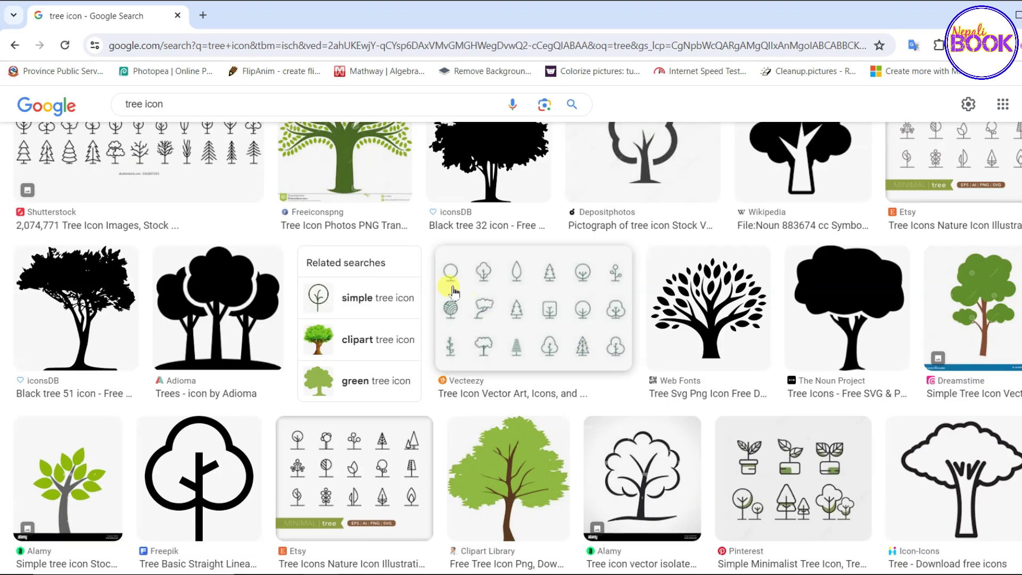
pyautogui.scroll(3, 485, 240)
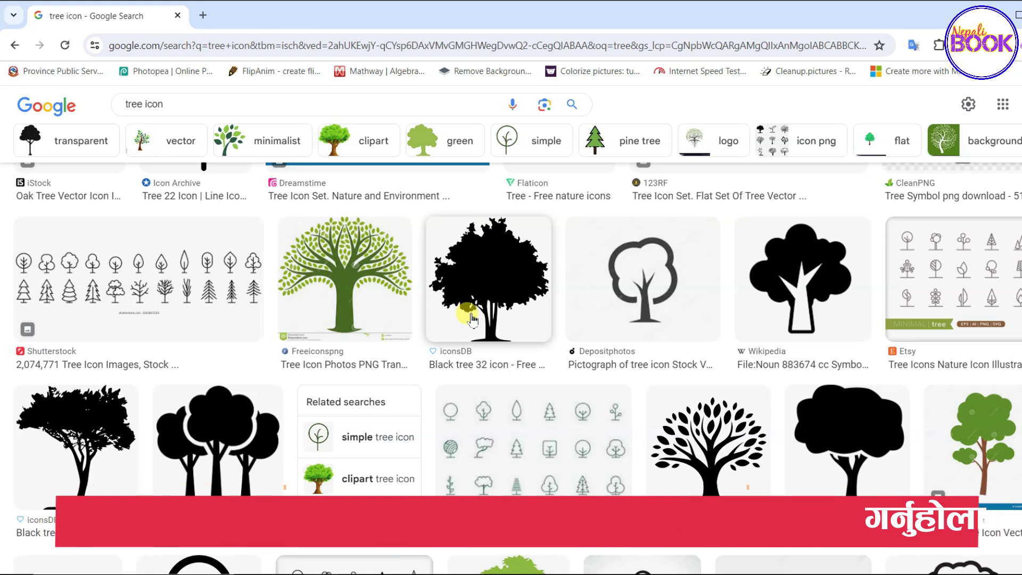
pyautogui.scroll(-4, 471, 318)
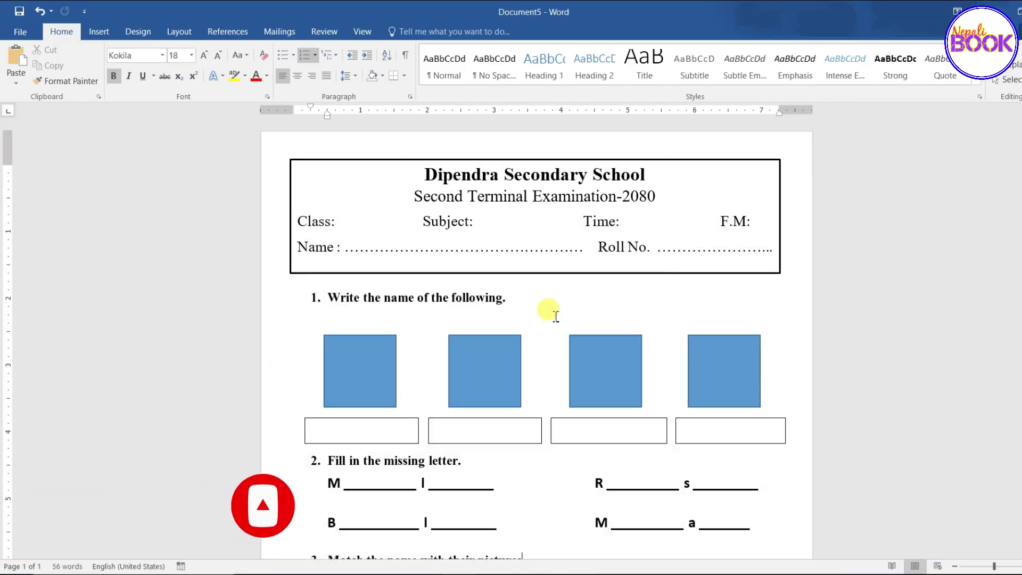
# - Select the first blue square in question 1 and choose a picture fill for it
pyautogui.click(414, 403)
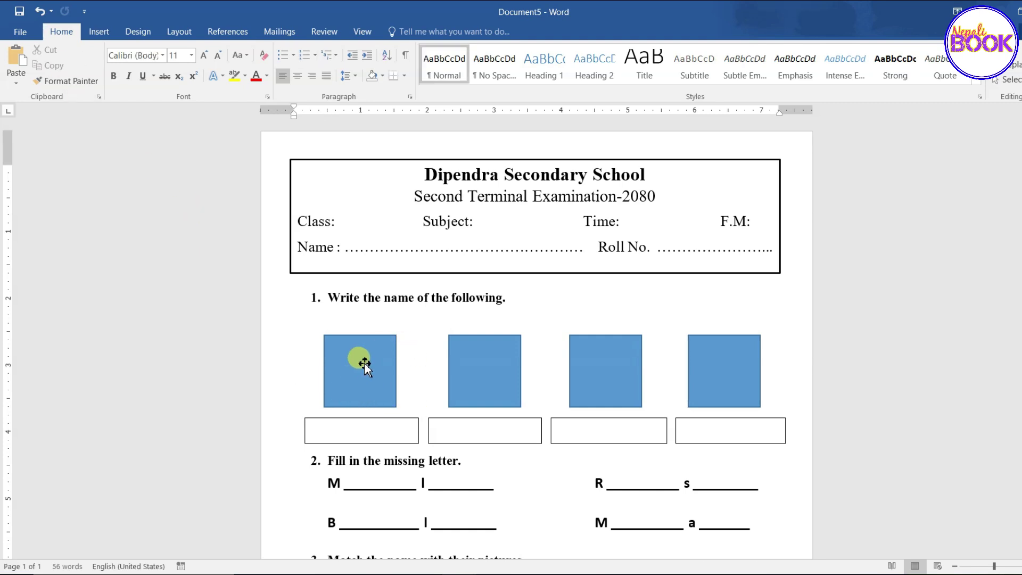
pyautogui.click(345, 396)
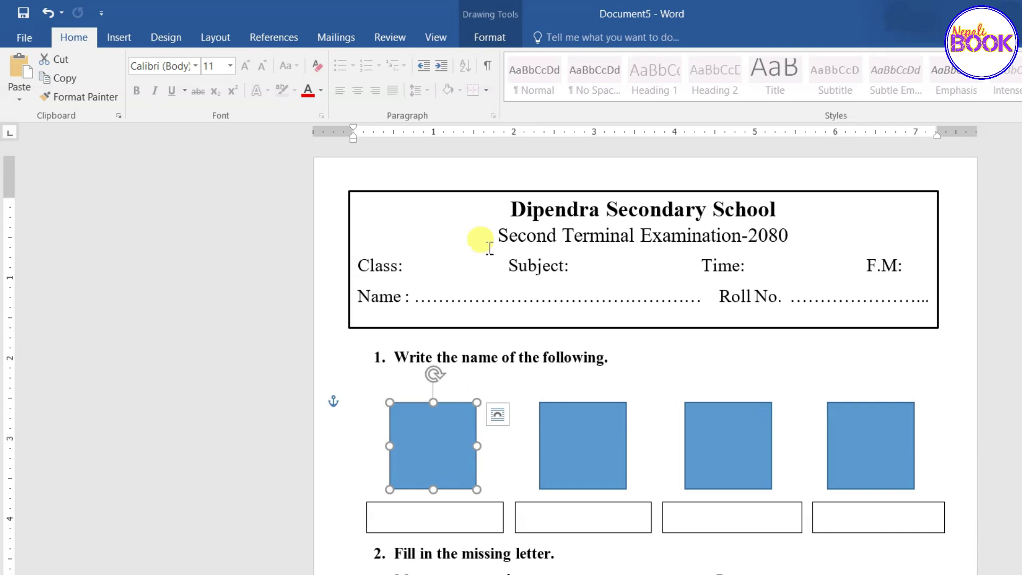
pyautogui.click(493, 40)
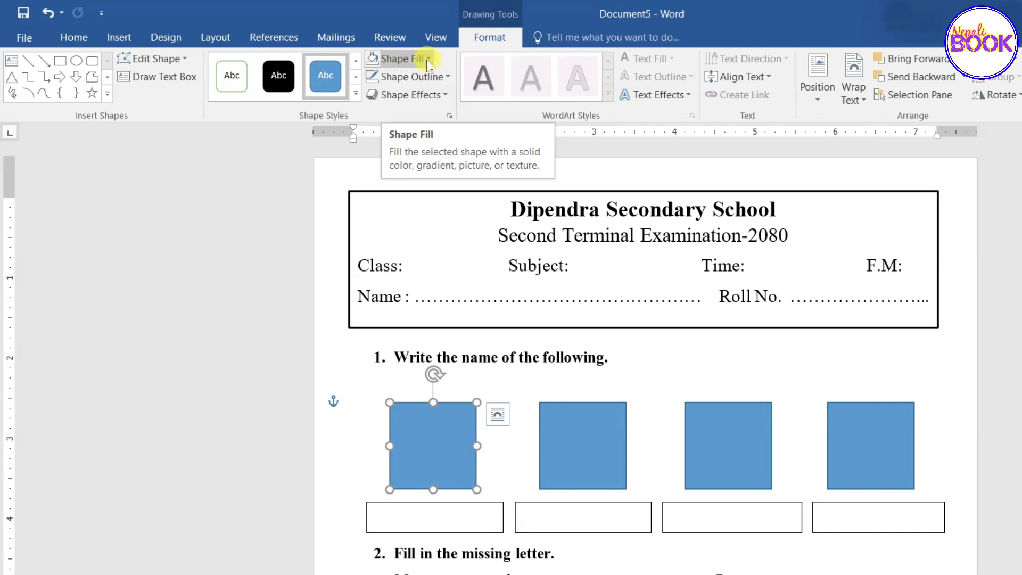
pyautogui.click(428, 59)
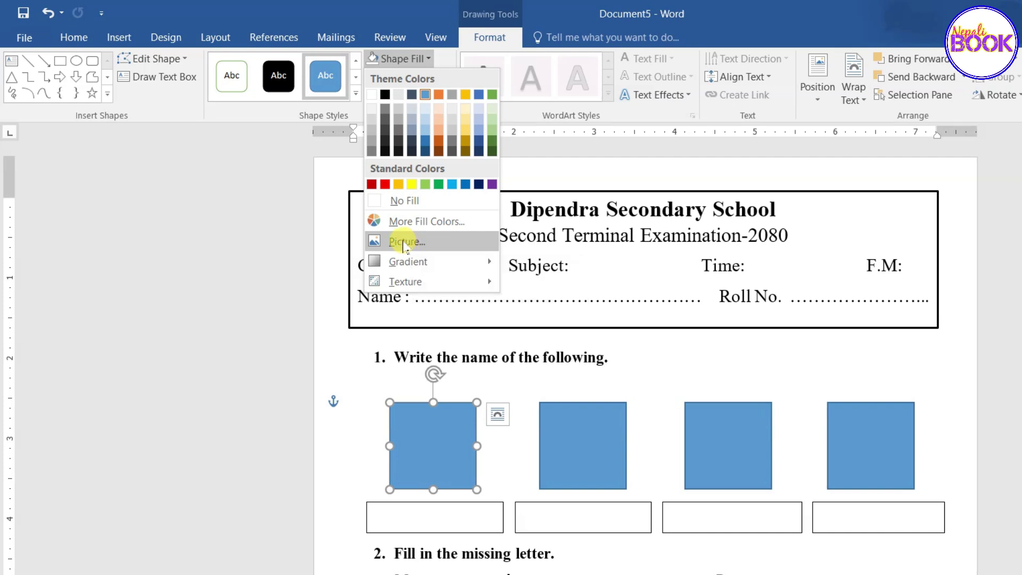
pyautogui.click(403, 242)
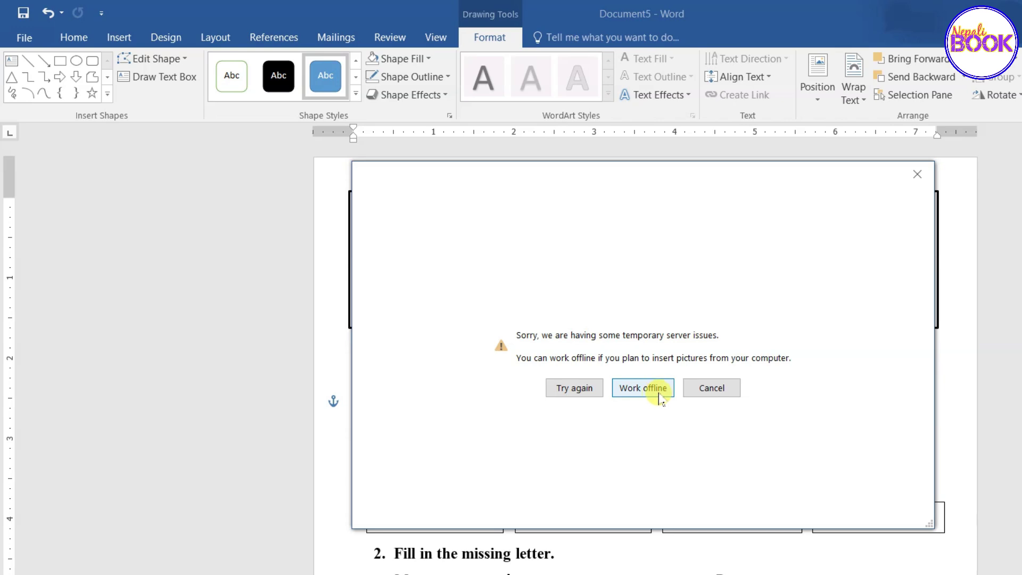
# - Insert the grapes clipart from the Clipart folder into the box and drag it back into place
pyautogui.click(645, 393)
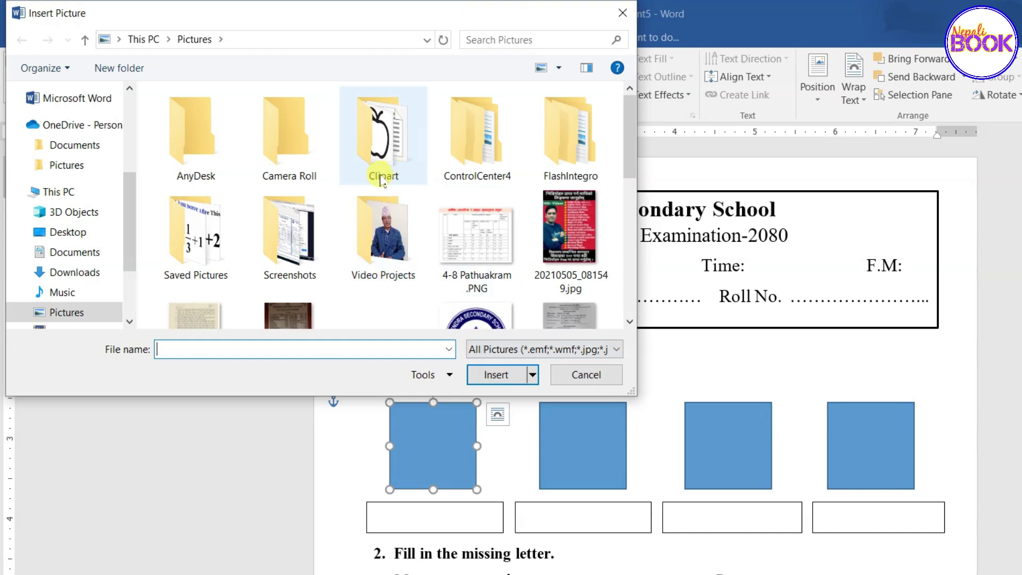
pyautogui.moveTo(383, 136)
pyautogui.doubleClick(383, 152)
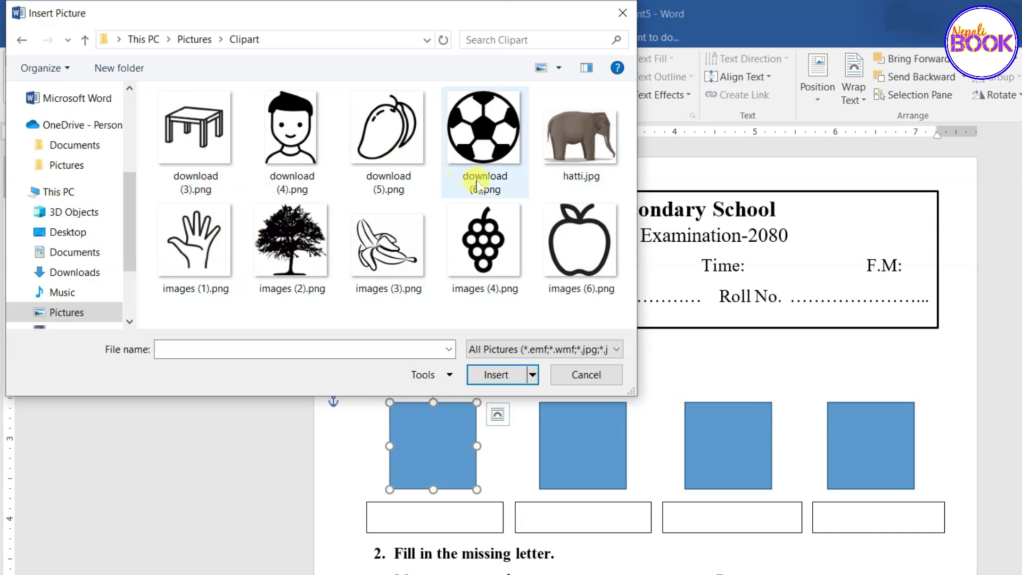
pyautogui.click(490, 239)
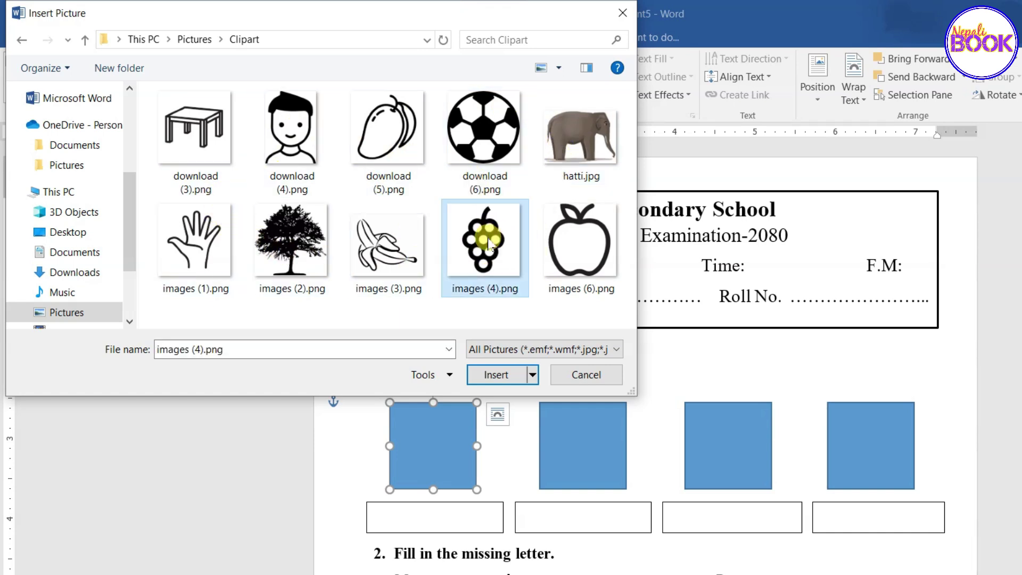
pyautogui.click(496, 374)
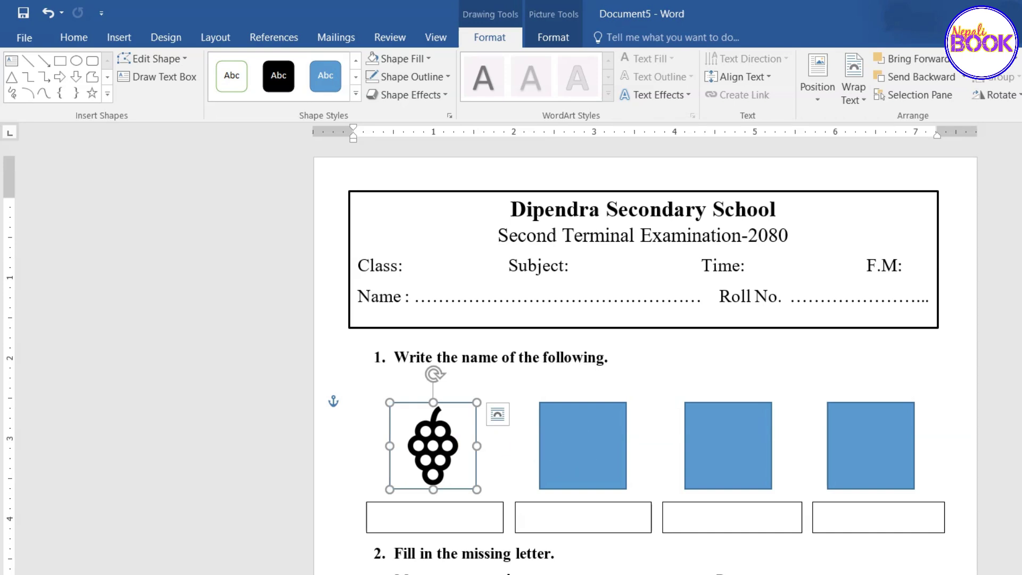
pyautogui.click(549, 455)
pyautogui.moveTo(459, 450)
pyautogui.mouseDown()
pyautogui.moveTo(572, 345)
pyautogui.moveTo(459, 444)
pyautogui.mouseUp()
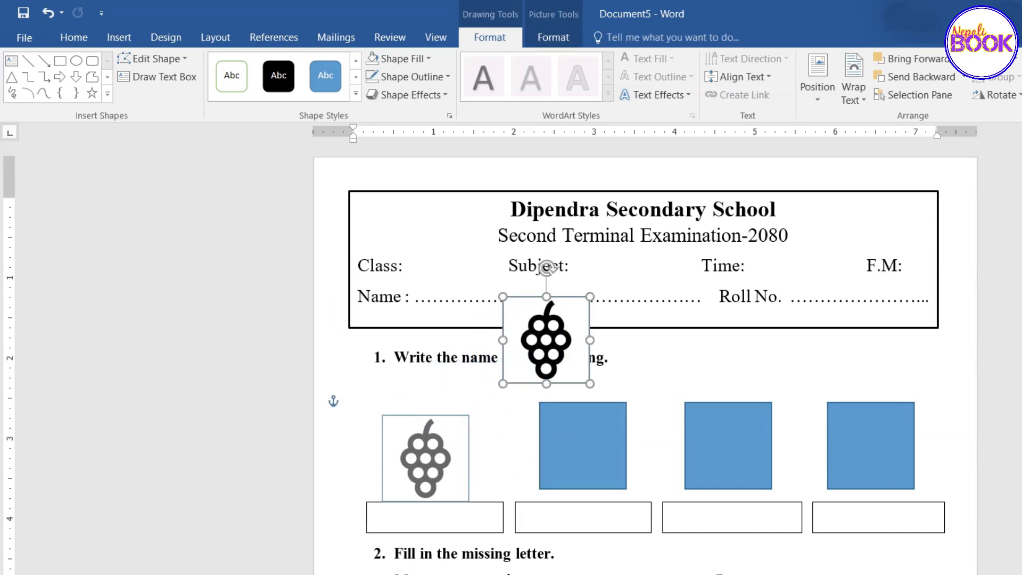
pyautogui.moveTo(459, 444); pyautogui.dragTo(457, 444)
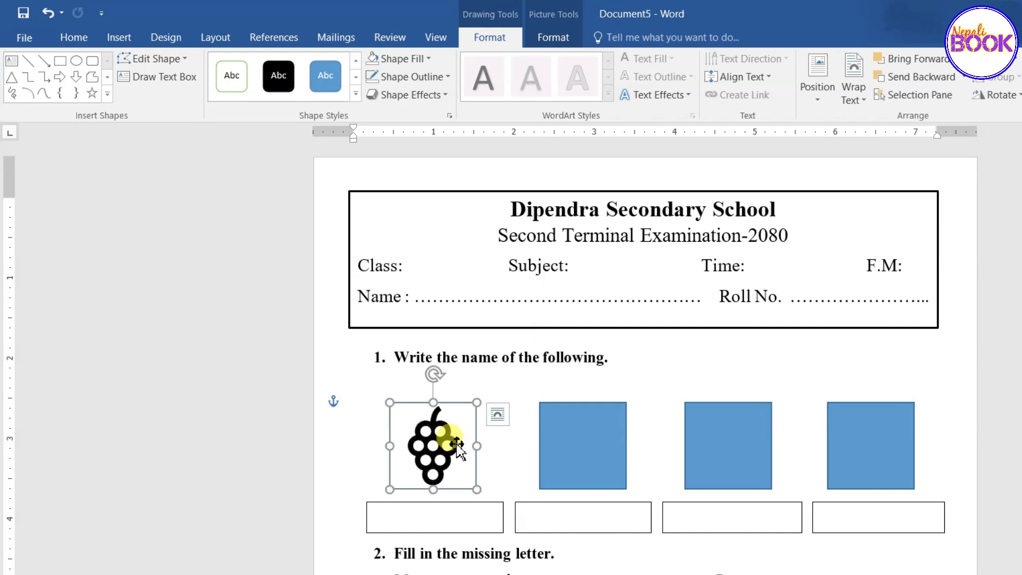
pyautogui.click(585, 468)
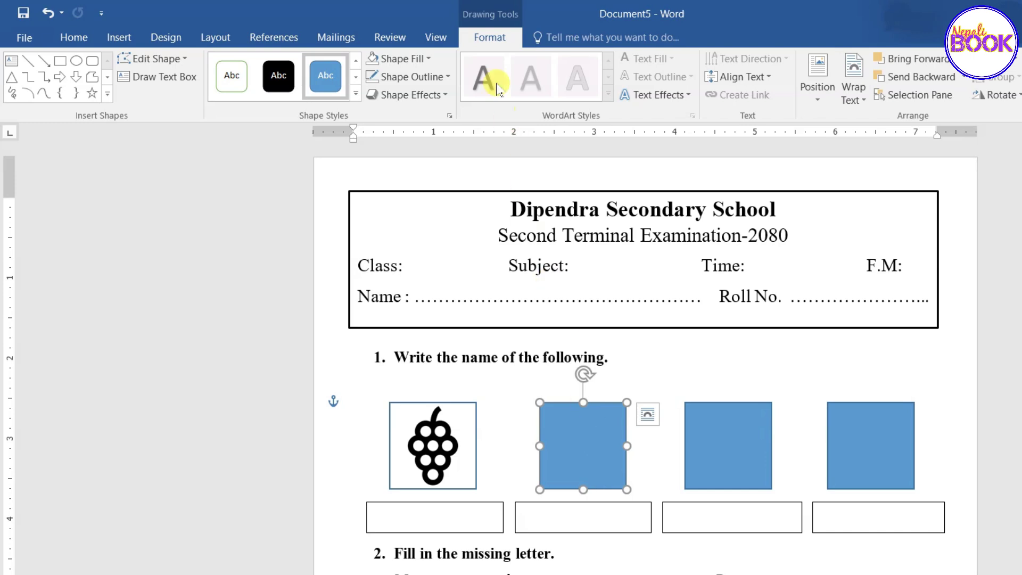
# - Fill the second question 1 box with the apple clipart picture
pyautogui.click(424, 68)
pyautogui.click(434, 242)
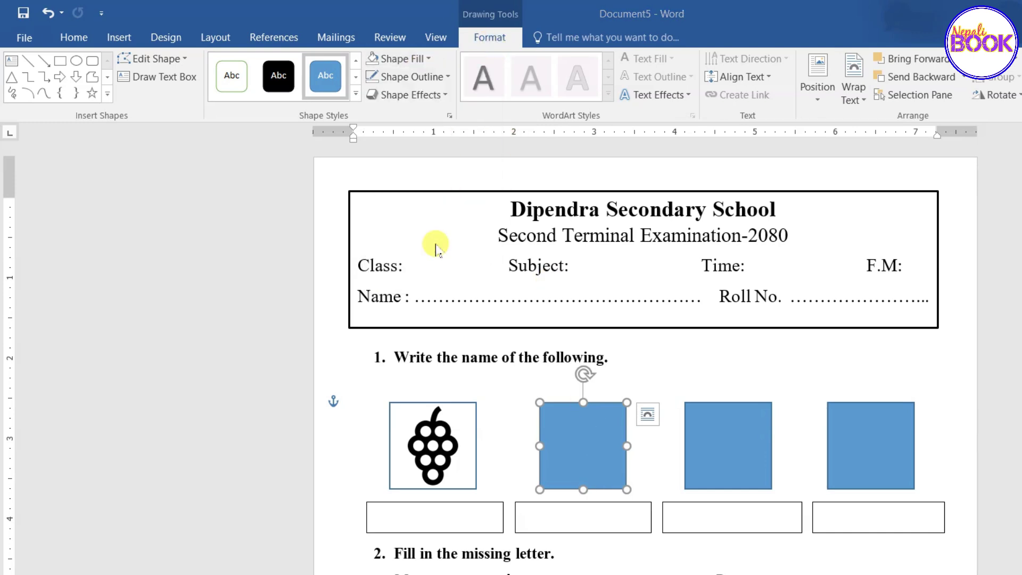
pyautogui.click(626, 390)
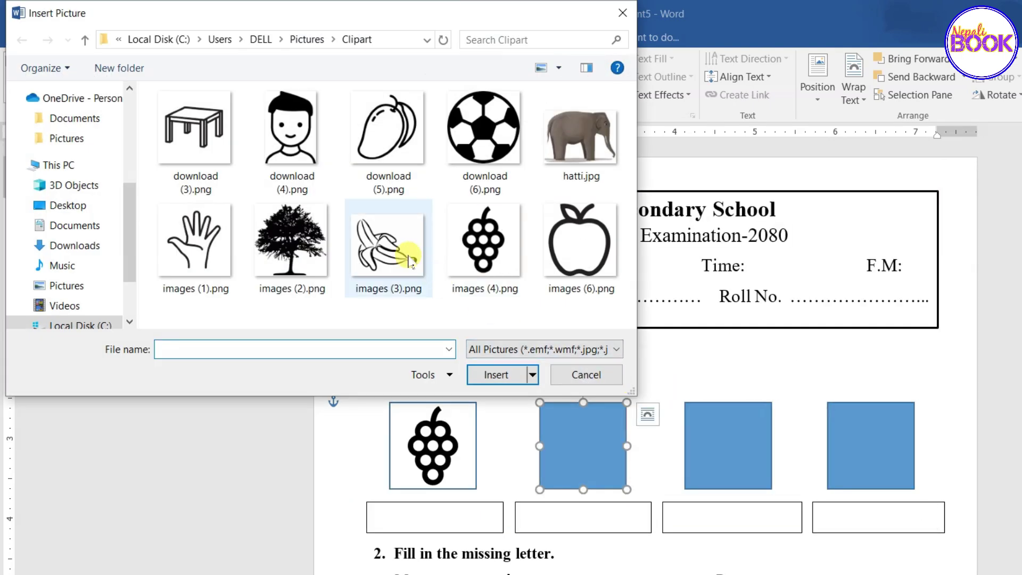
pyautogui.moveTo(484, 128)
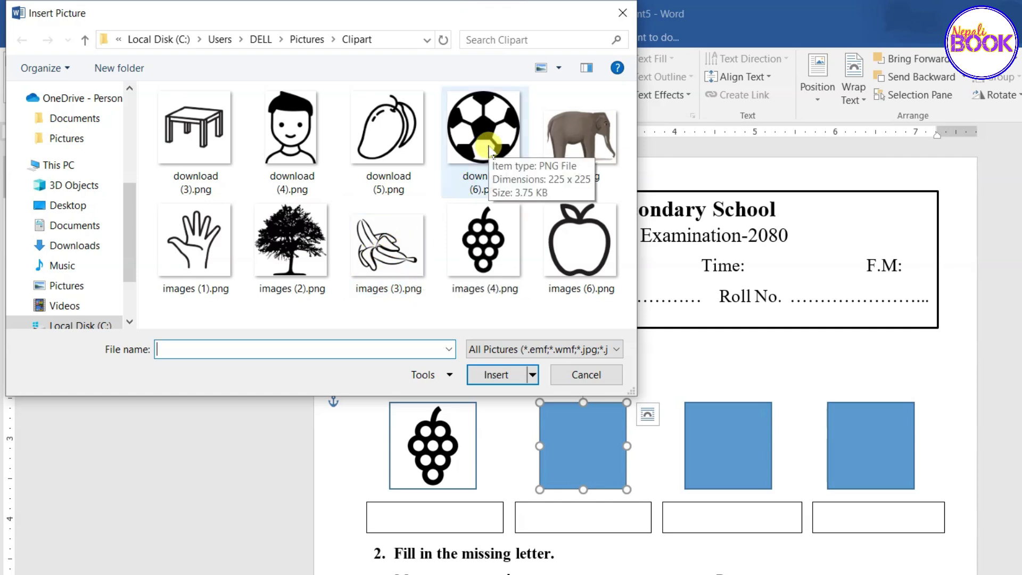
pyautogui.click(579, 239)
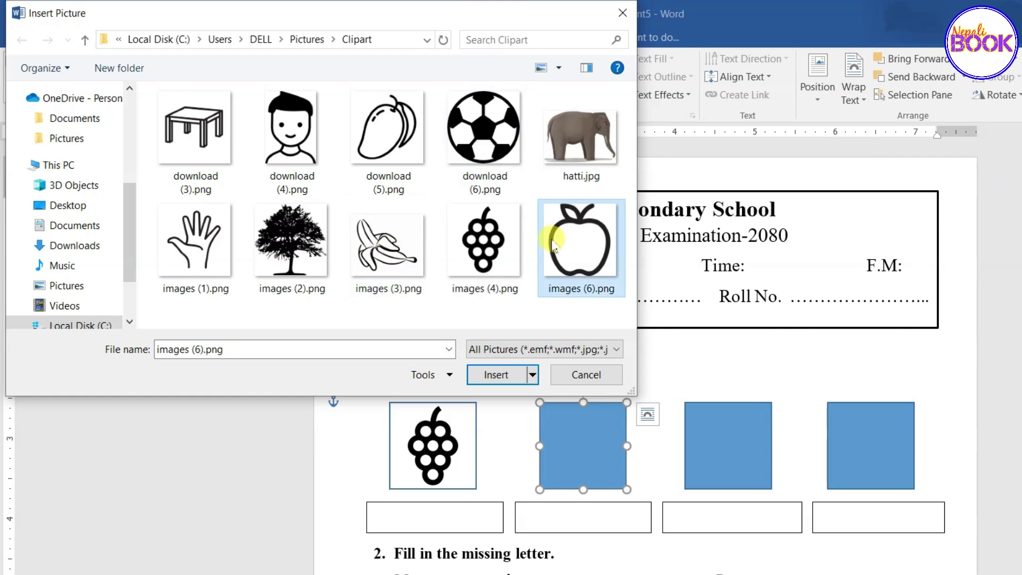
pyautogui.click(497, 375)
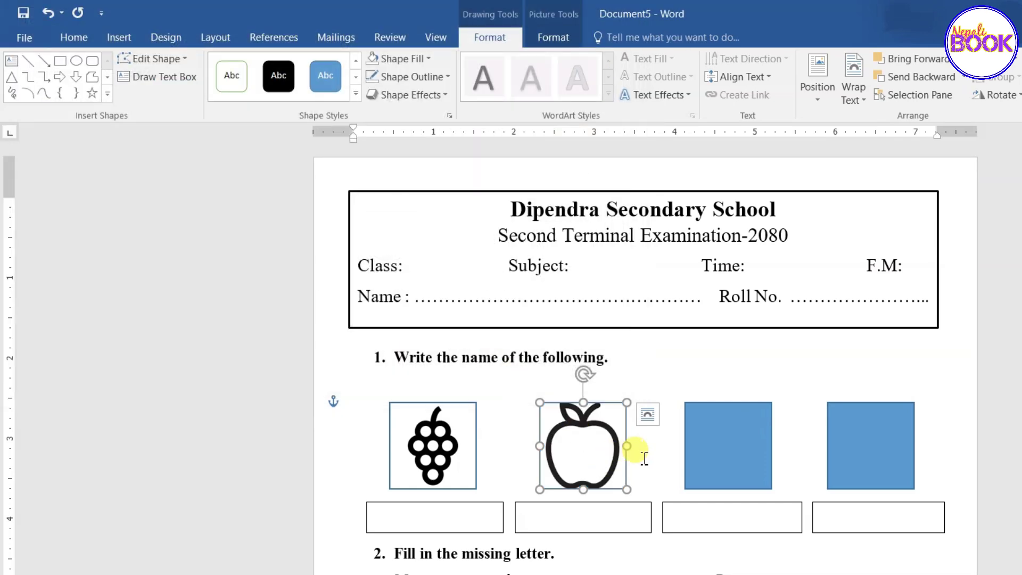
pyautogui.click(730, 434)
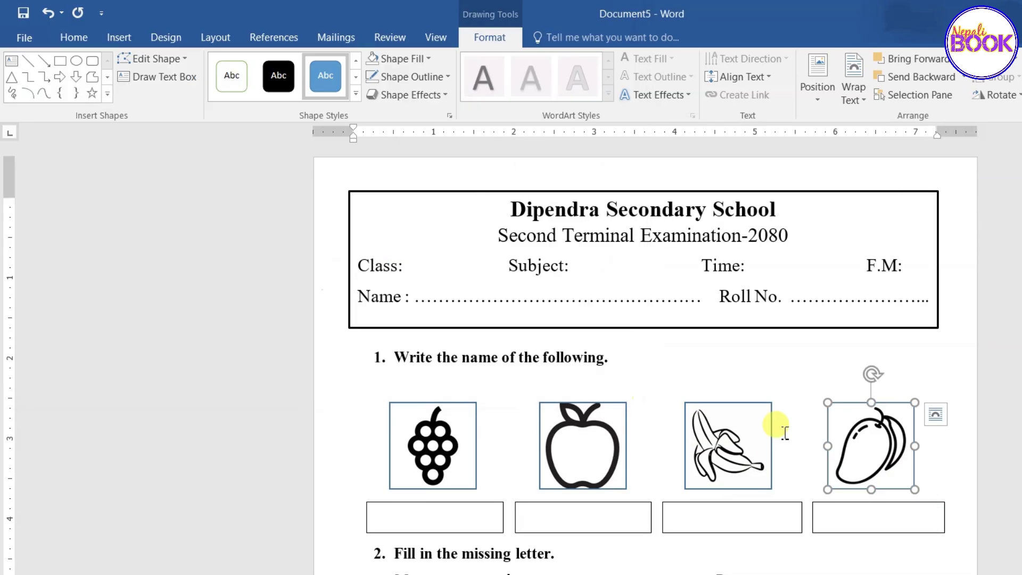
# - Select the grapes, apple, banana and mango pictures together and set them to No Outline
pyautogui.click(785, 433)
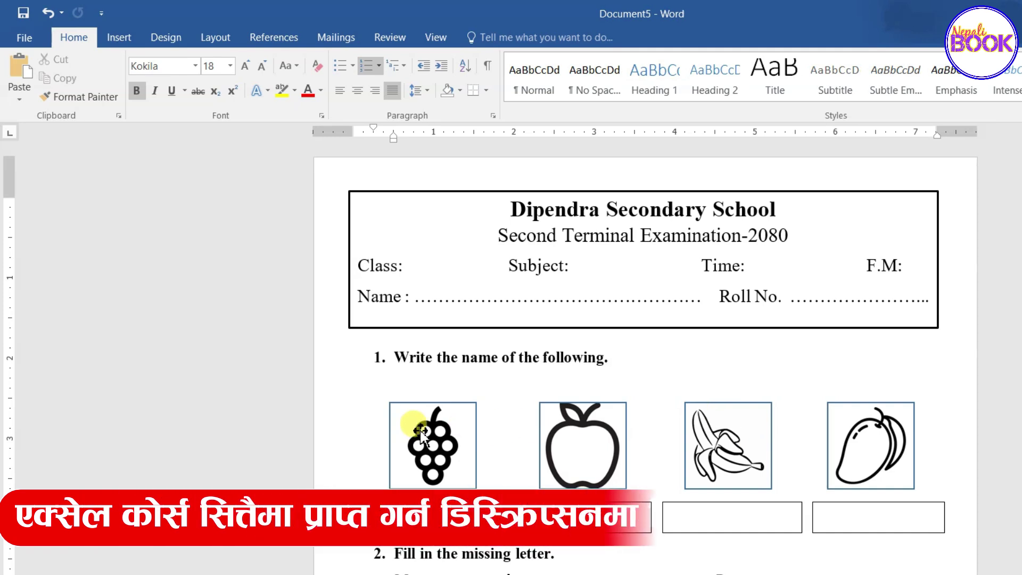
pyautogui.click(476, 444)
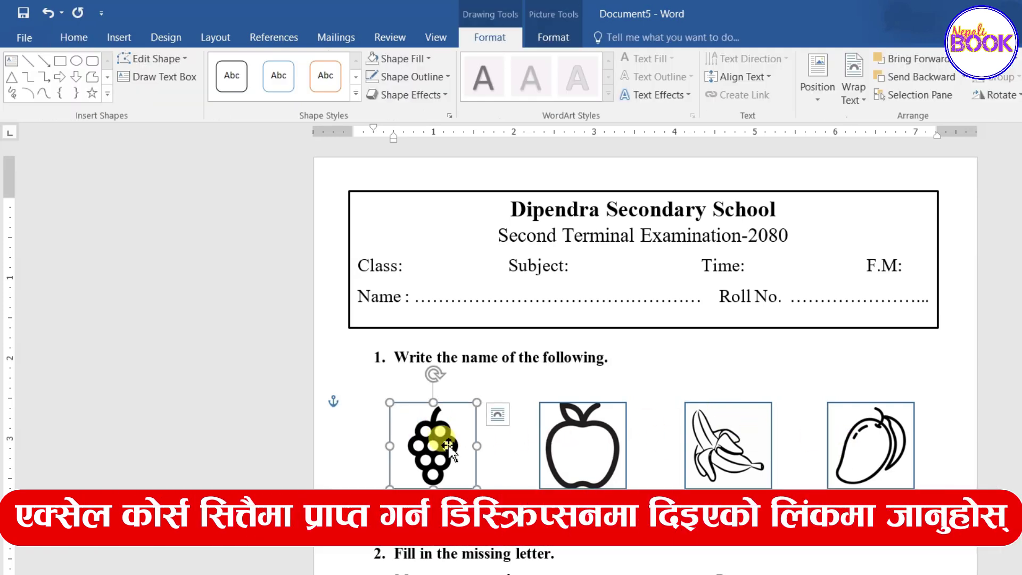
pyautogui.keyDown('shift'); pyautogui.click(581, 436); pyautogui.keyUp('shift')
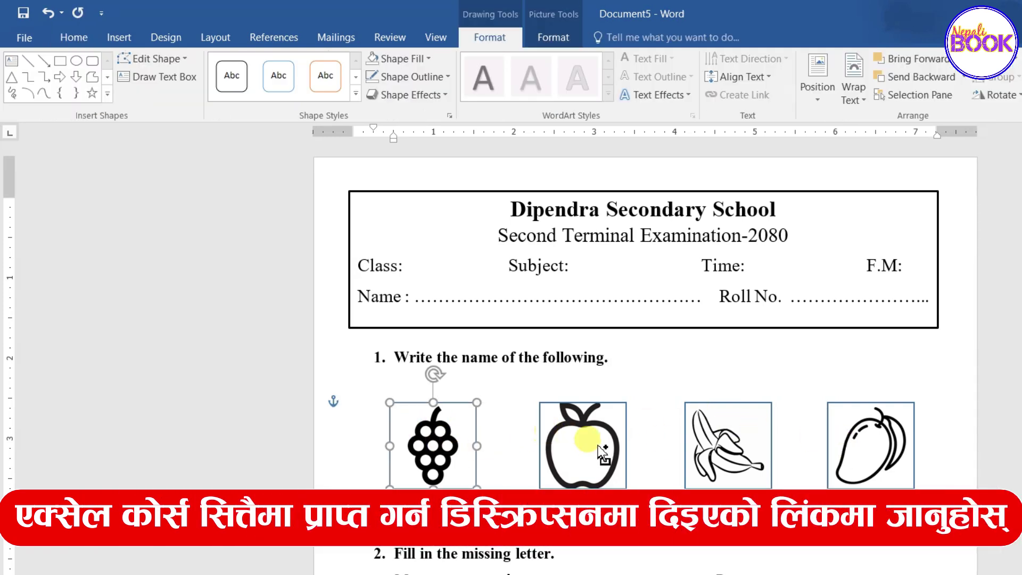
pyautogui.keyDown('shift'); pyautogui.click(713, 442); pyautogui.keyUp('shift')
pyautogui.keyDown('shift'); pyautogui.click(858, 452); pyautogui.keyUp('shift')
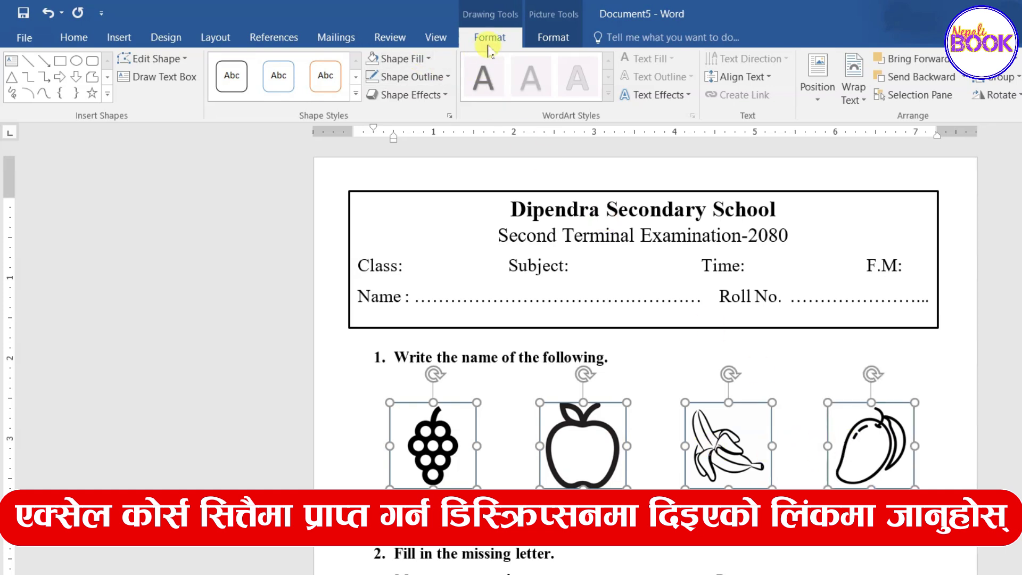
pyautogui.click(441, 80)
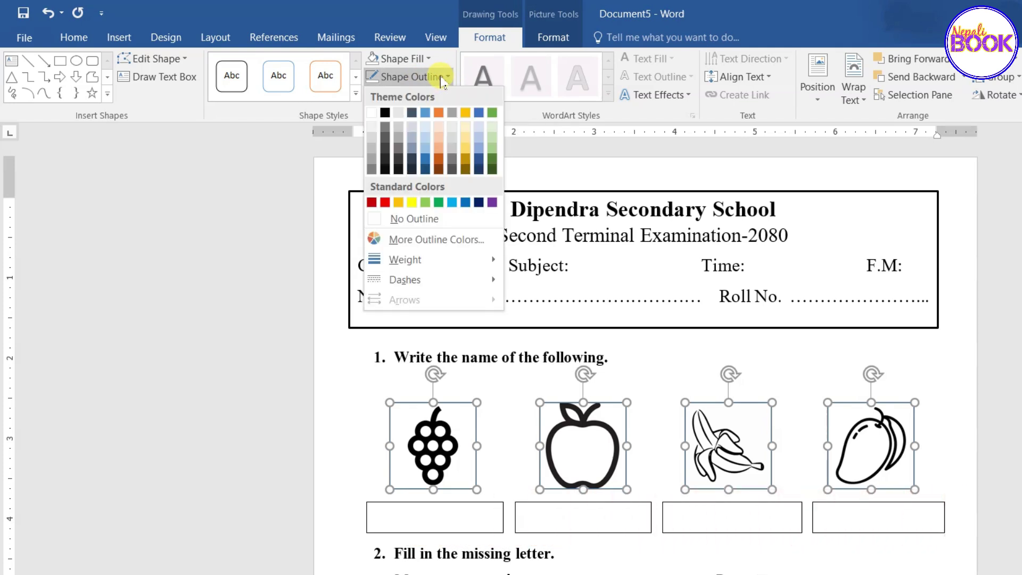
pyautogui.click(440, 218)
pyautogui.click(719, 370)
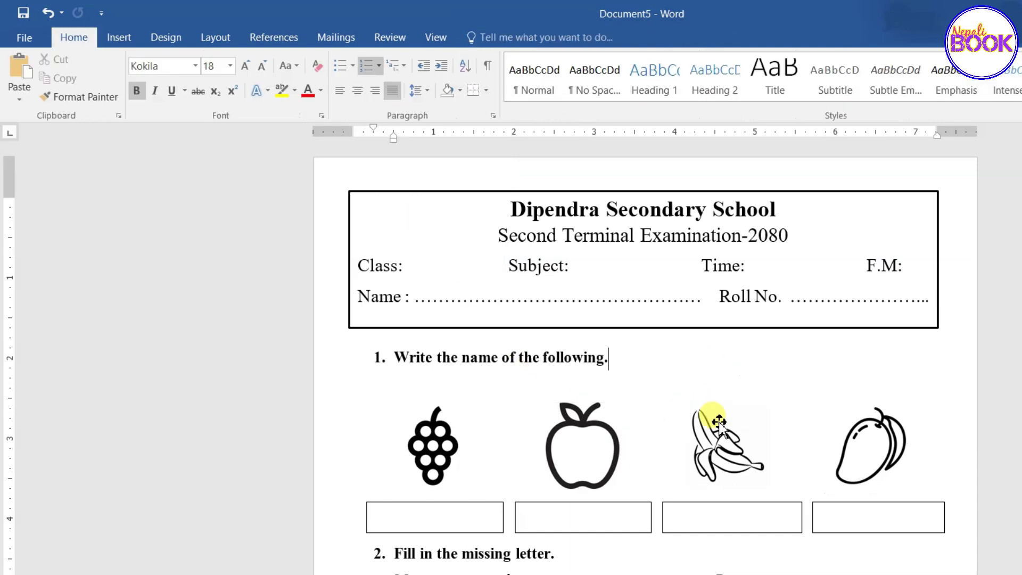
# - Scroll down to question 3 and select its first picture box
pyautogui.scroll(-2, 799, 415)
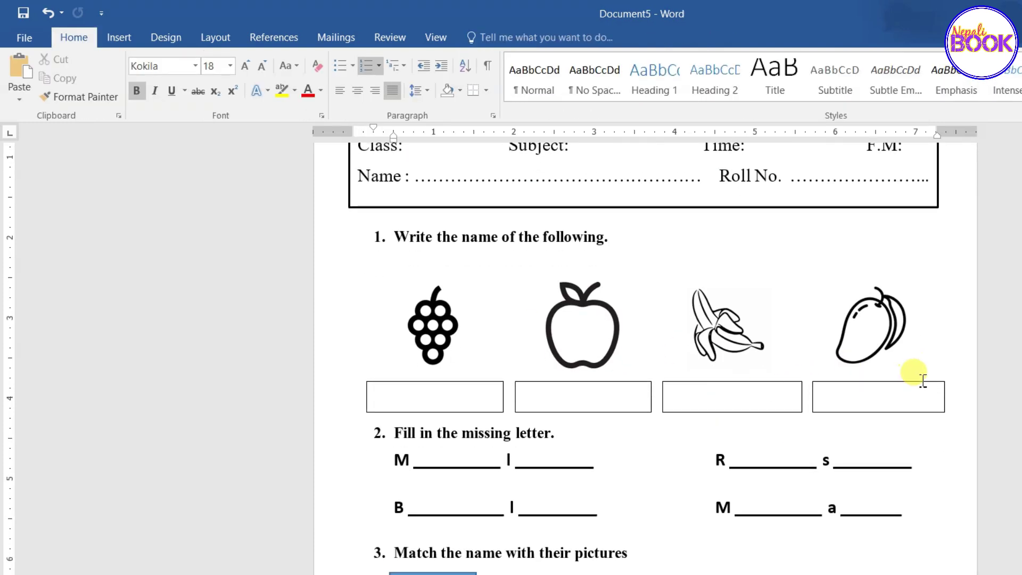
pyautogui.scroll(-1, 595, 431)
pyautogui.scroll(-1, 595, 431)
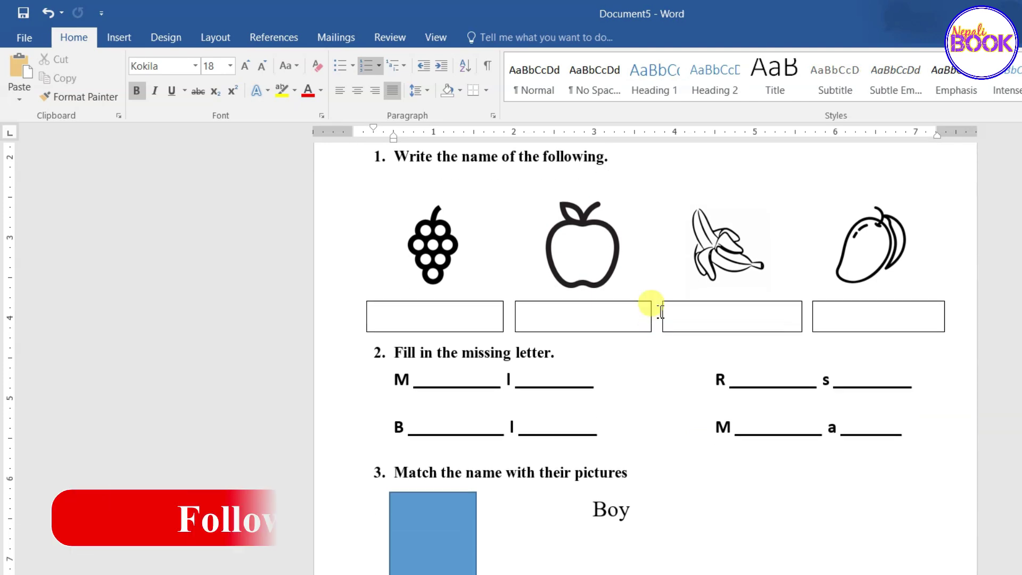
pyautogui.scroll(-3, 515, 472)
pyautogui.scroll(-1, 515, 449)
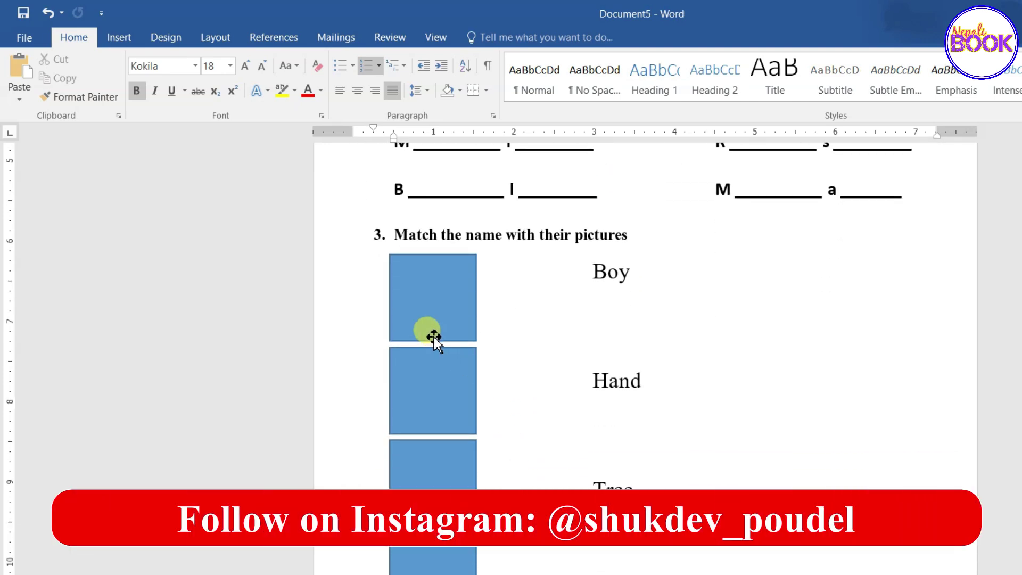
pyautogui.click(422, 287)
pyautogui.click(437, 404)
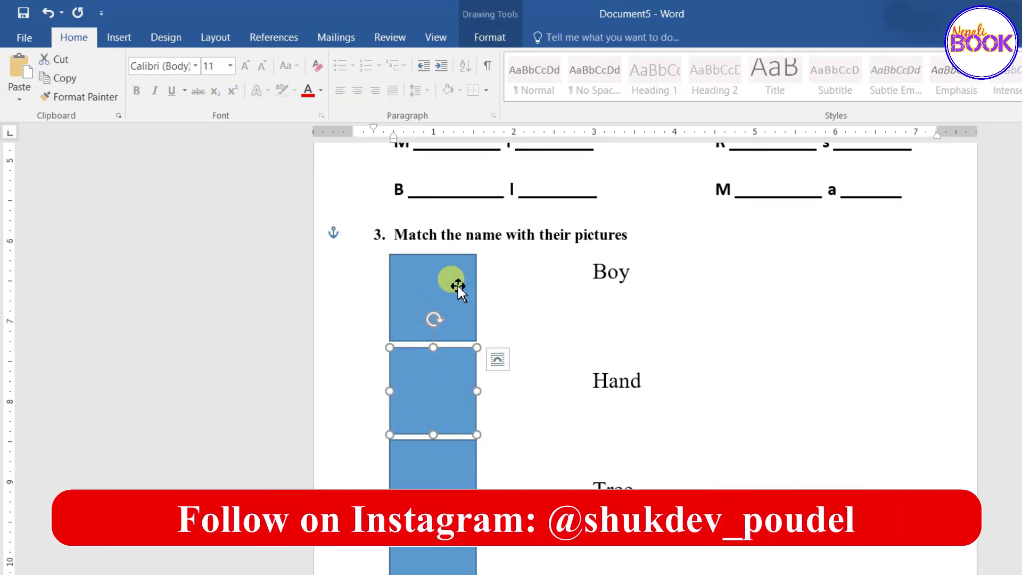
pyautogui.click(456, 283)
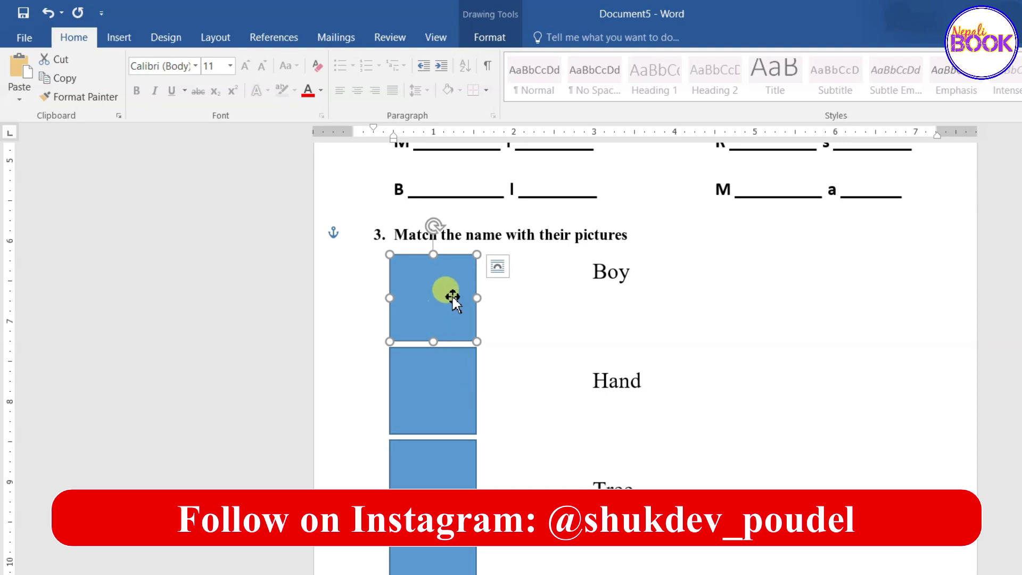
# - Fill the first question 3 box with the table clipart picture
pyautogui.click(484, 37)
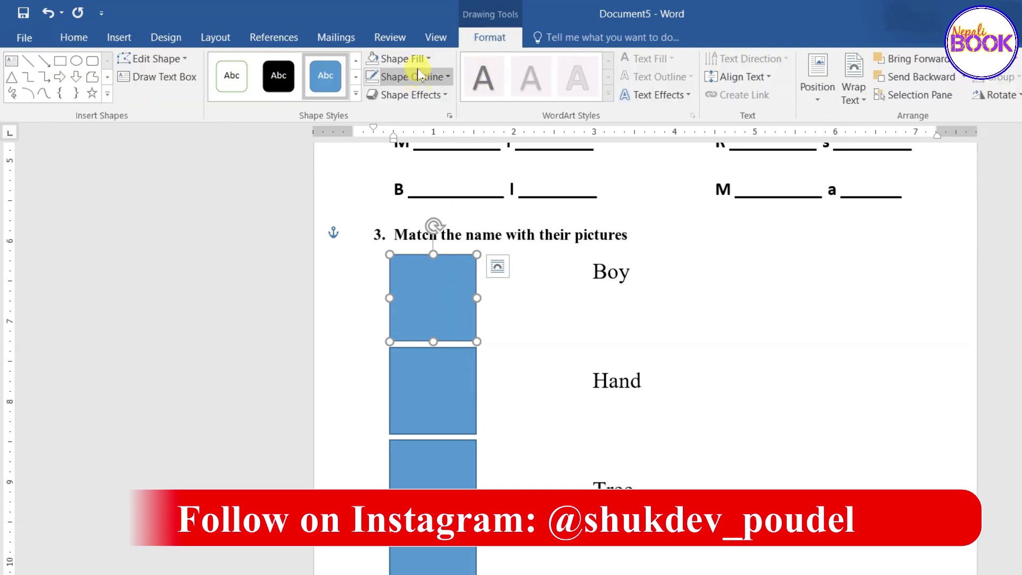
pyautogui.click(419, 62)
pyautogui.click(417, 237)
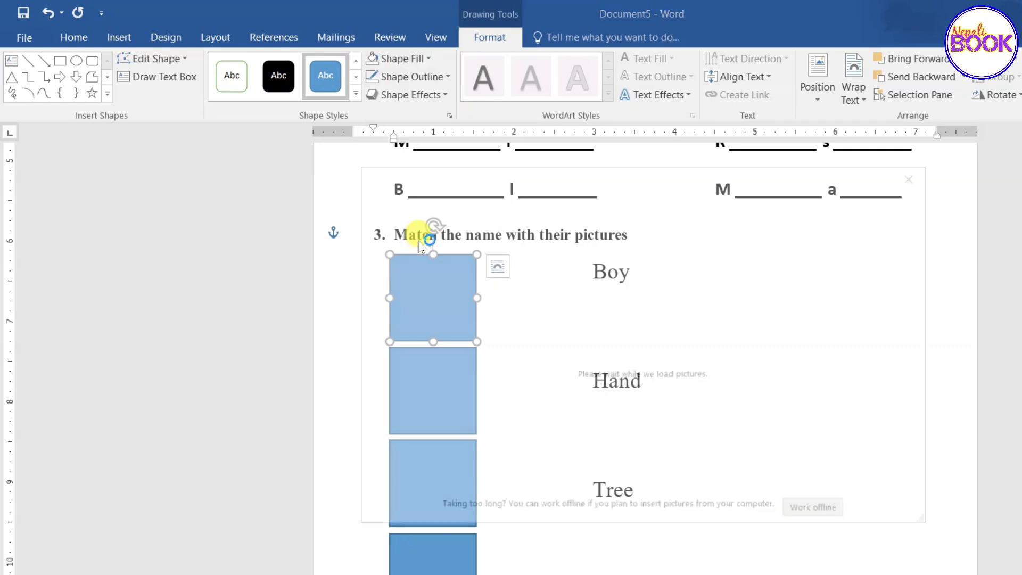
pyautogui.click(628, 390)
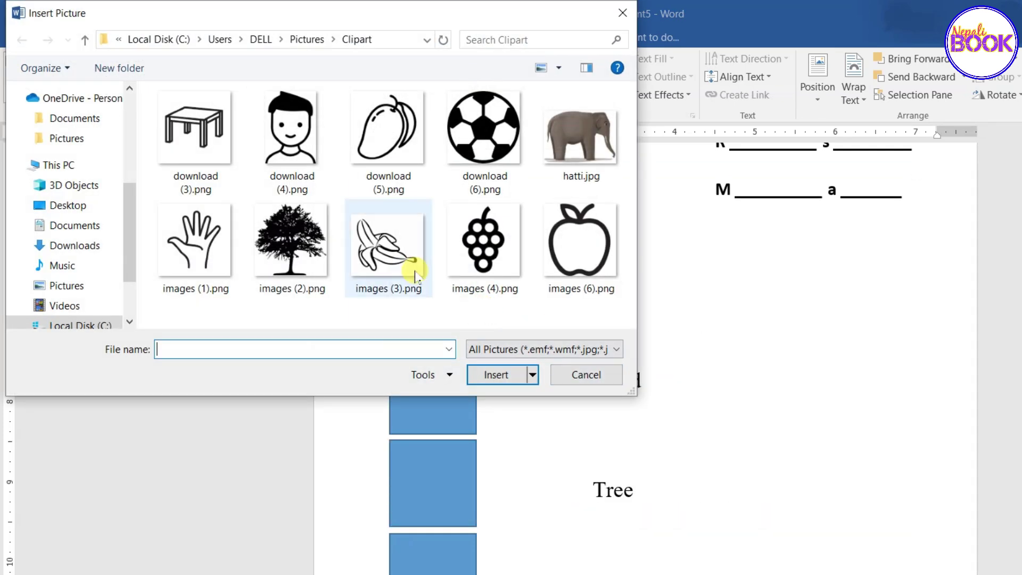
pyautogui.click(202, 144)
pyautogui.click(496, 374)
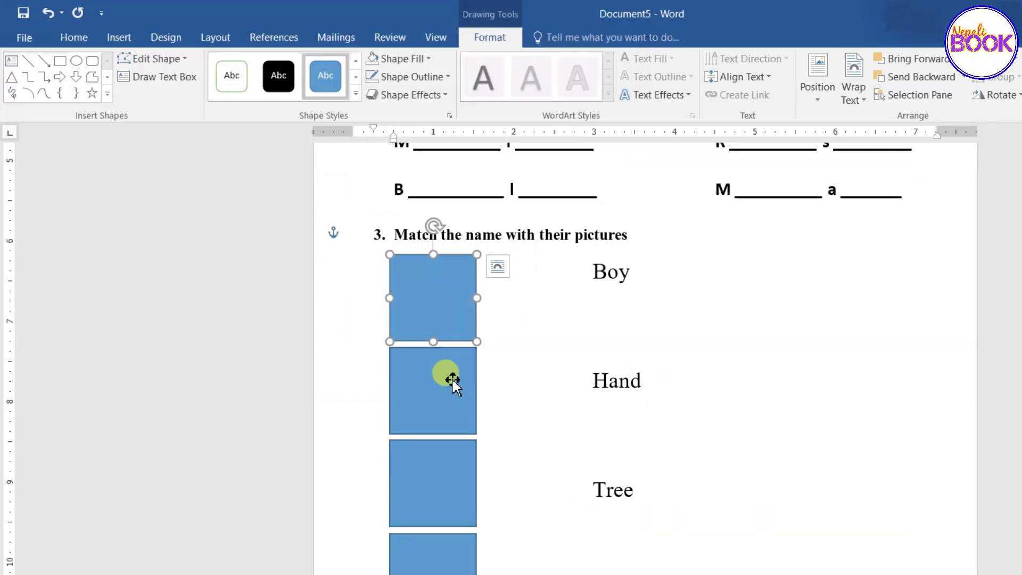
# - Fill the remaining boxes with the boy, hand and tree pictures, then remove all four outlines
pyautogui.click(446, 377)
pyautogui.click(421, 58)
pyautogui.click(407, 241)
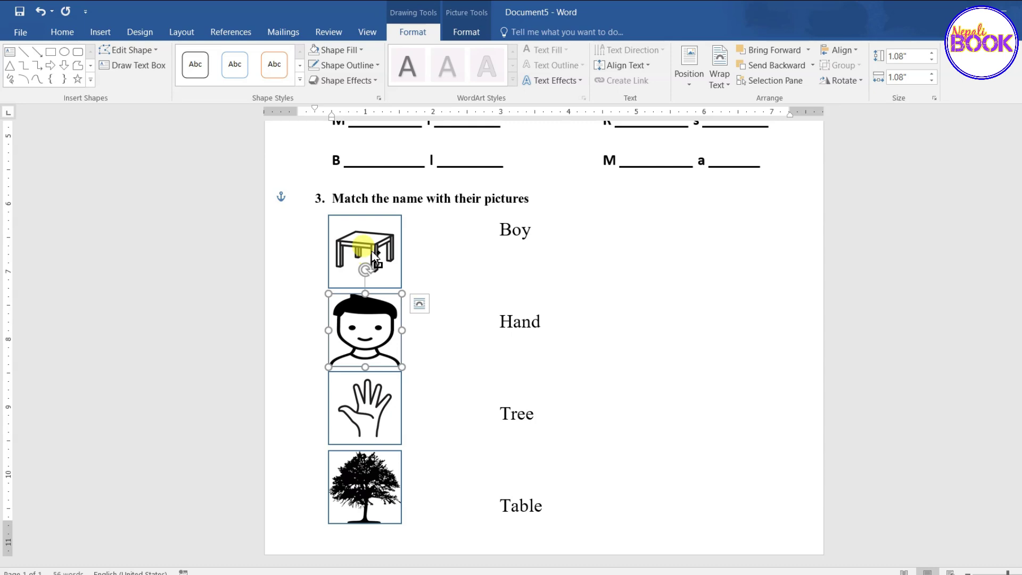
pyautogui.keyDown('ctrl'); pyautogui.click(372, 255); pyautogui.keyUp('ctrl')
pyautogui.keyDown('ctrl'); pyautogui.click(379, 426); pyautogui.keyUp('ctrl')
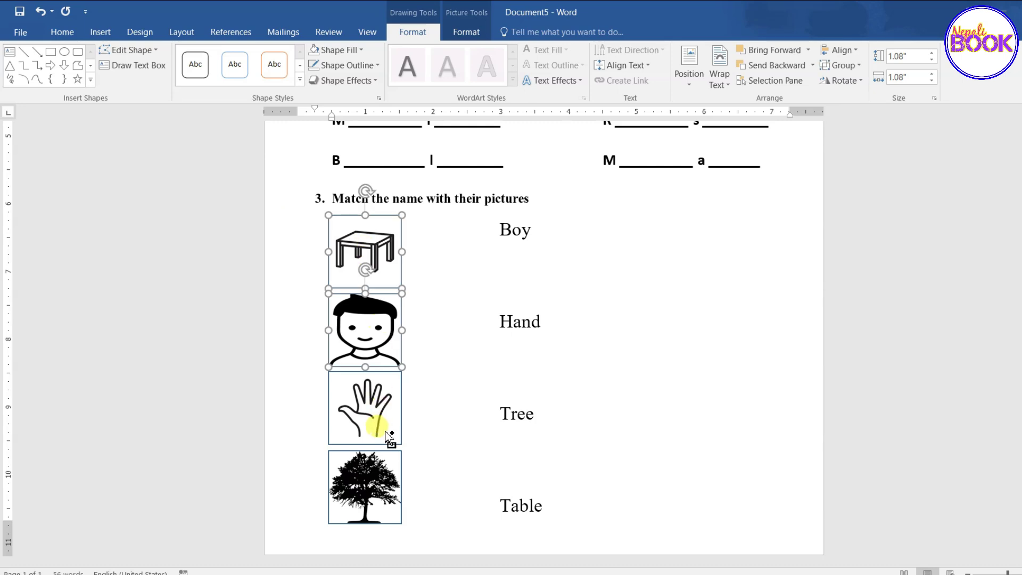
pyautogui.keyDown('ctrl'); pyautogui.click(378, 484); pyautogui.keyUp('ctrl')
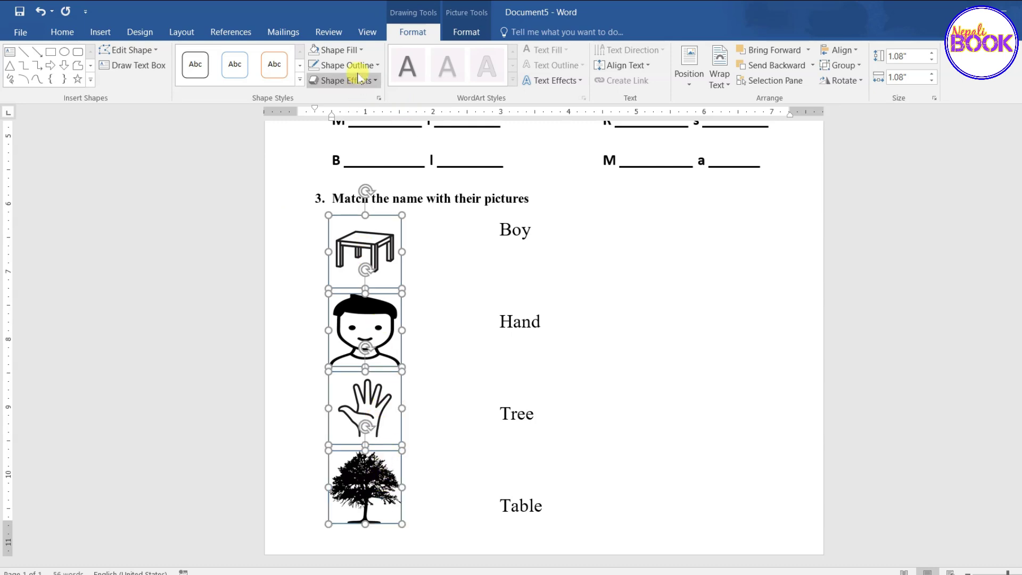
pyautogui.click(346, 65)
pyautogui.click(349, 185)
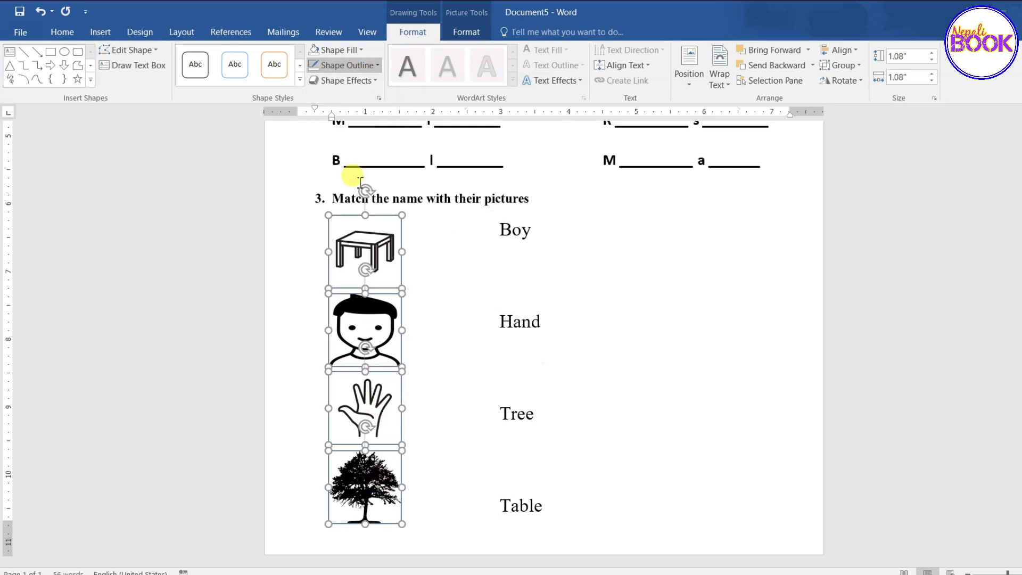
pyautogui.click(452, 198)
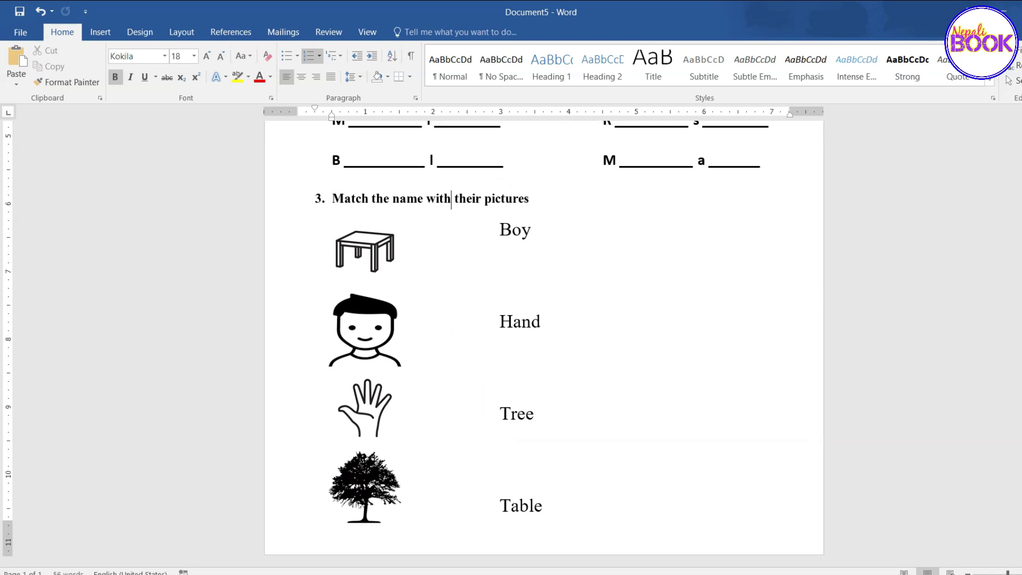
# - Draw an arrow from the table picture to the word Table and give it a thick black style
pyautogui.click(108, 29)
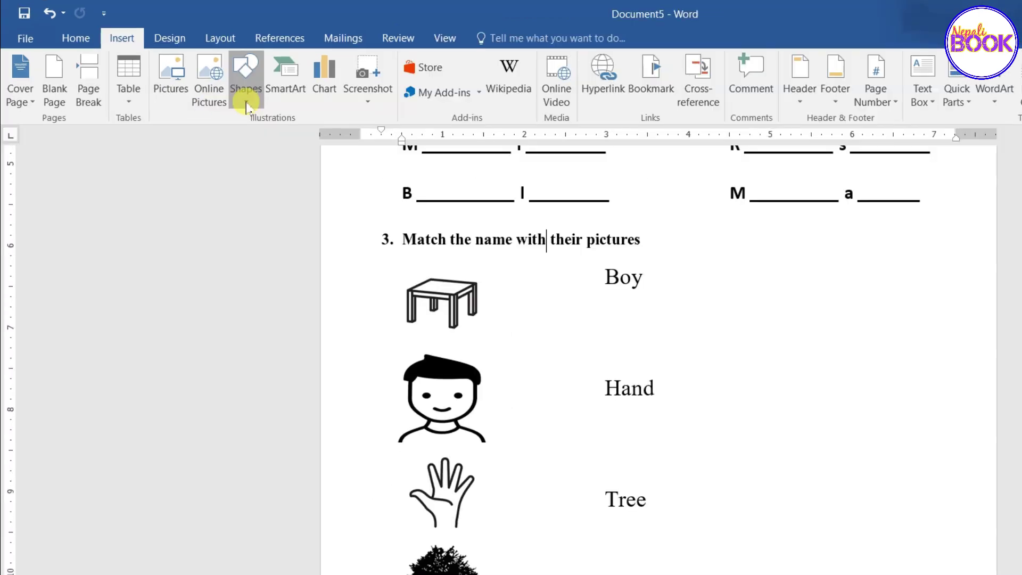
pyautogui.click(202, 85)
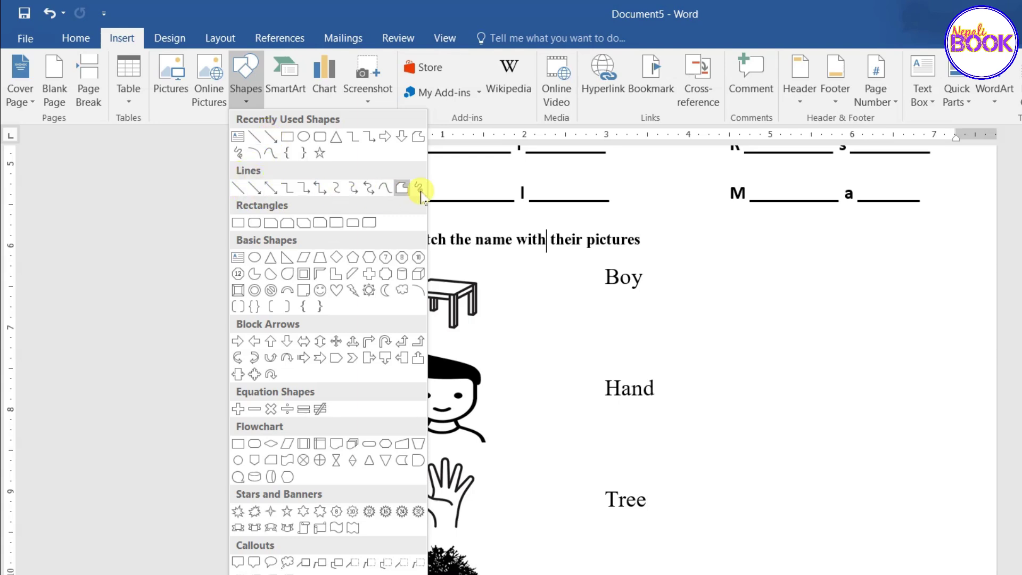
pyautogui.click(255, 190)
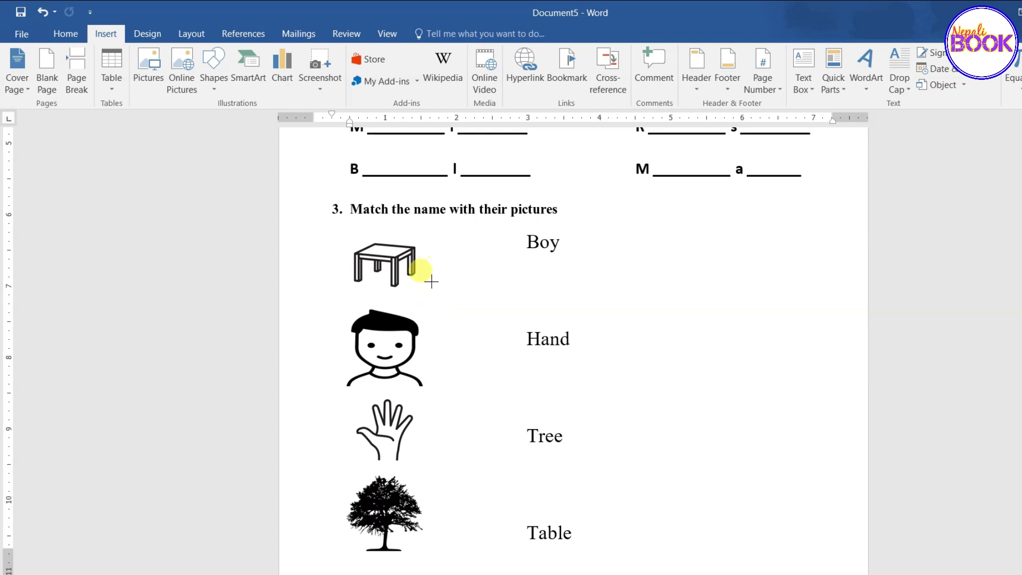
pyautogui.moveTo(424, 282); pyautogui.dragTo(516, 513)
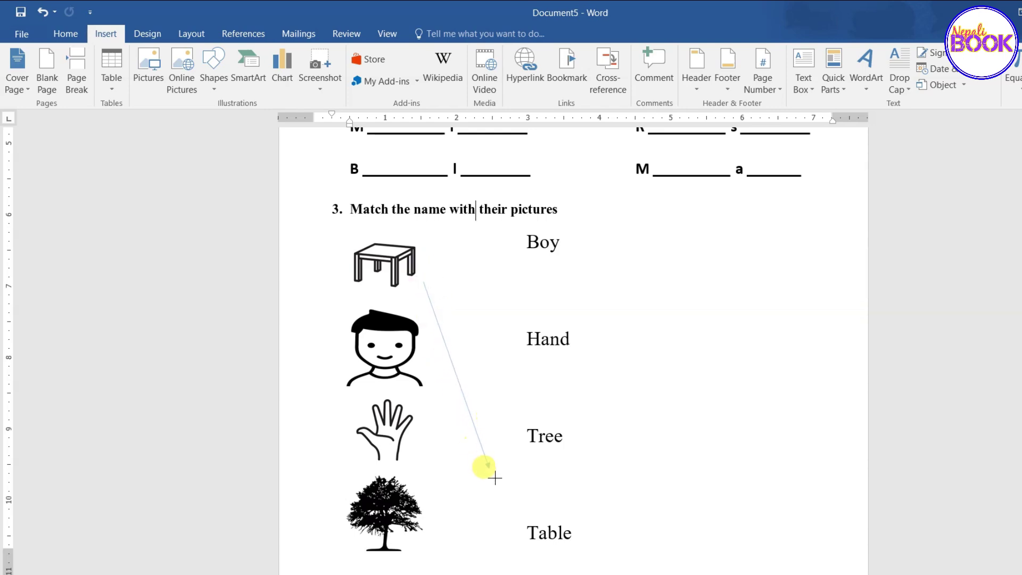
pyautogui.moveTo(513, 512); pyautogui.dragTo(515, 512)
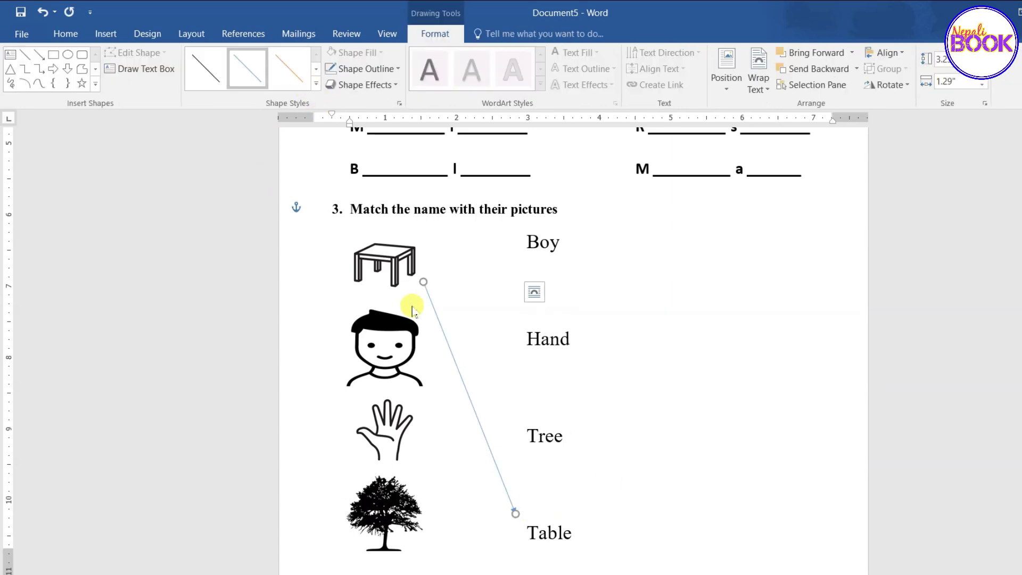
pyautogui.click(317, 84)
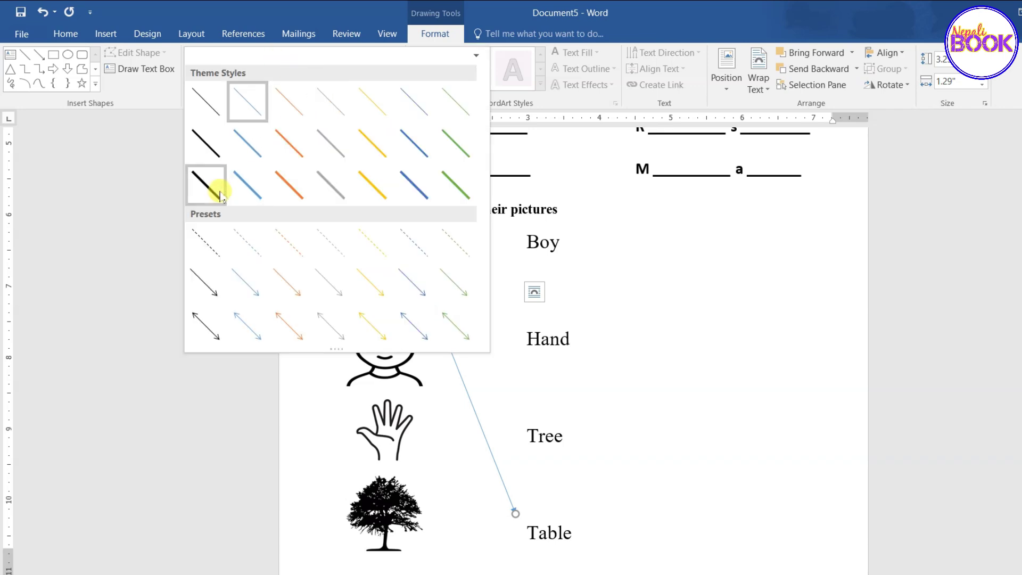
pyautogui.click(206, 185)
pyautogui.click(426, 519)
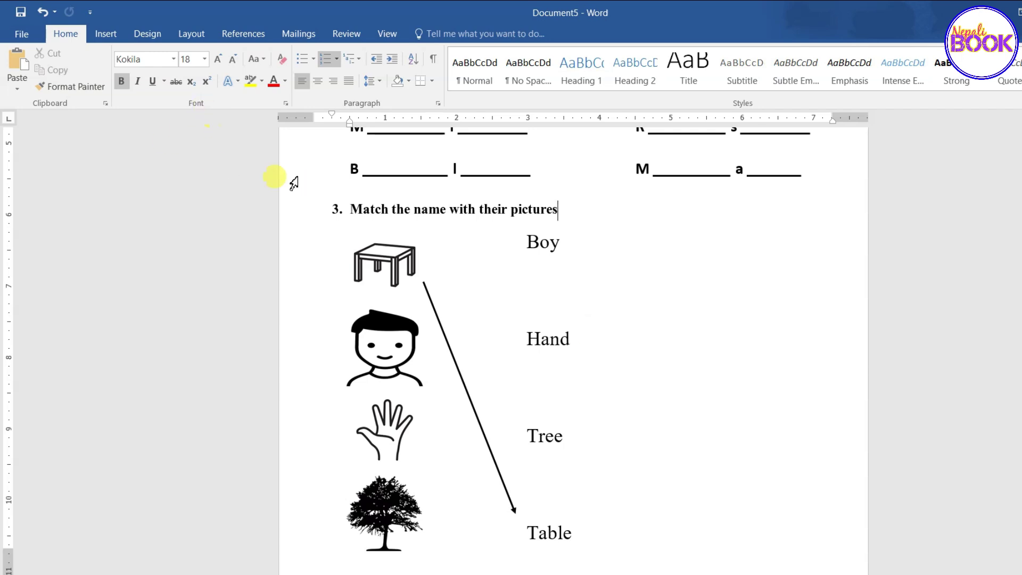
pyautogui.click(109, 36)
pyautogui.click(213, 94)
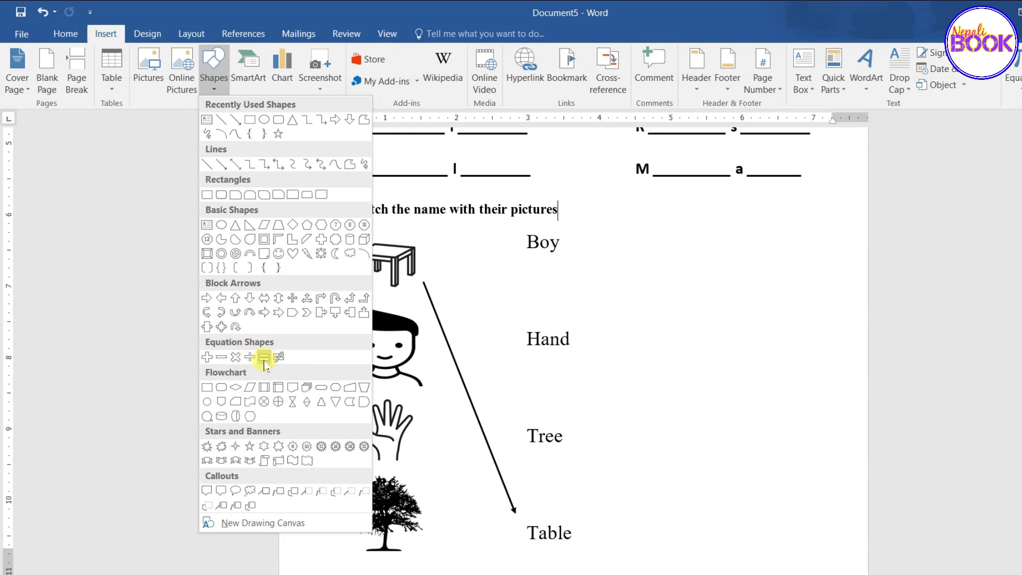
# - Draw plus, minus, multiply and divide equation shapes beside the words and select them all
pyautogui.click(207, 357)
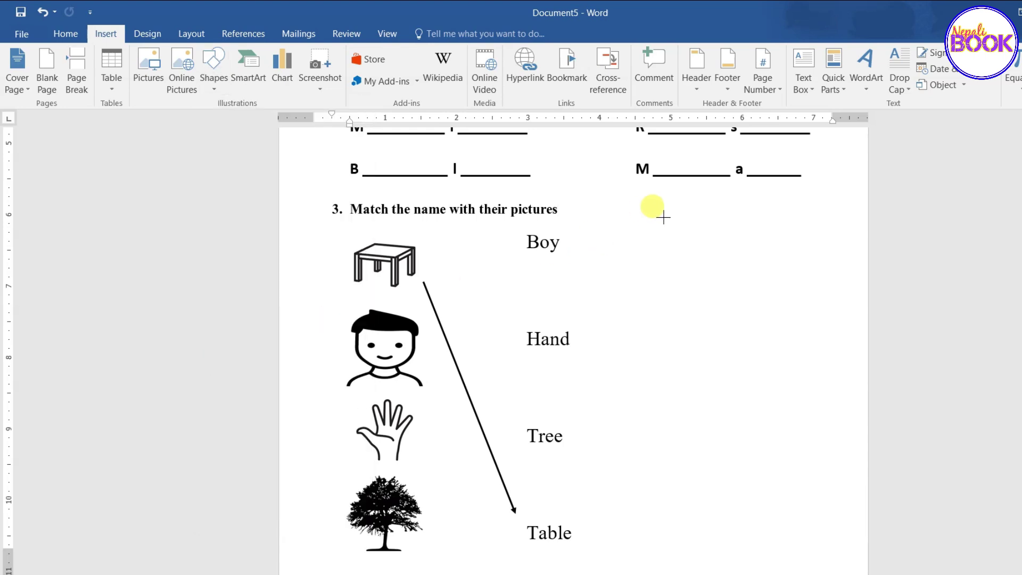
pyautogui.moveTo(666, 239); pyautogui.dragTo(721, 294)
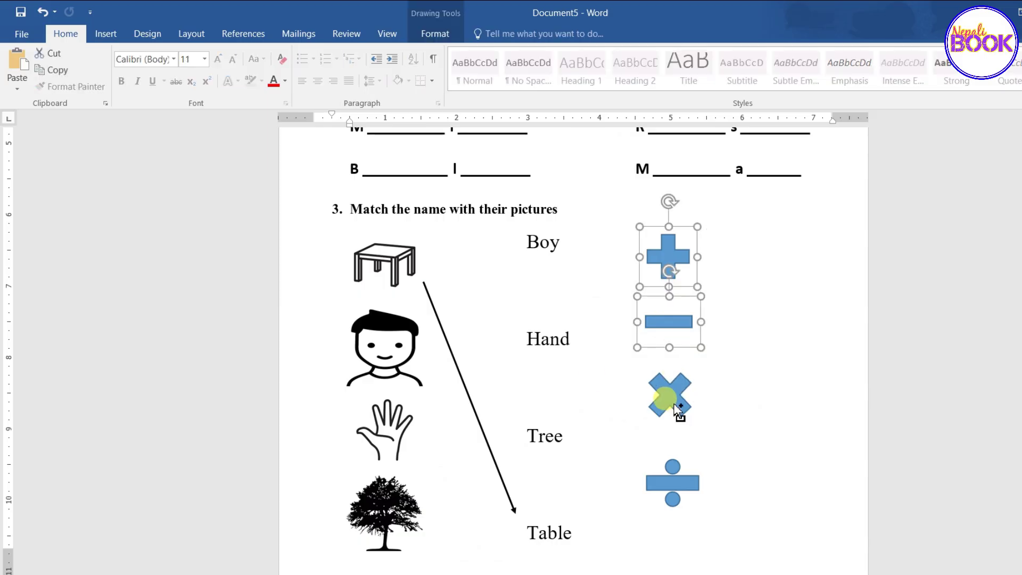
pyautogui.keyDown('shift'); pyautogui.click(674, 406); pyautogui.keyUp('shift')
pyautogui.keyDown('shift'); pyautogui.click(669, 493); pyautogui.keyUp('shift')
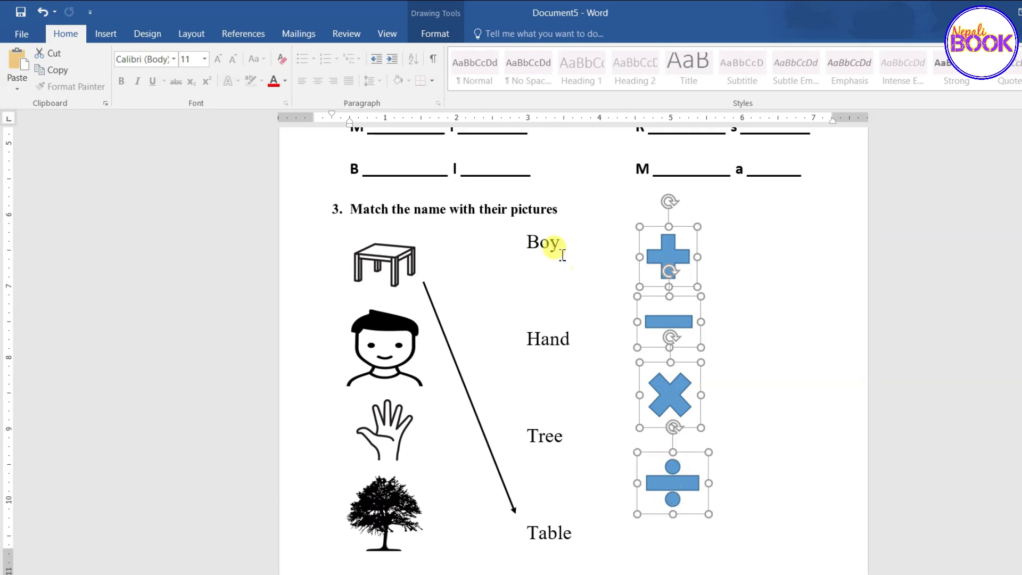
# - Give the four math symbols No Fill and a black outline
pyautogui.click(434, 35)
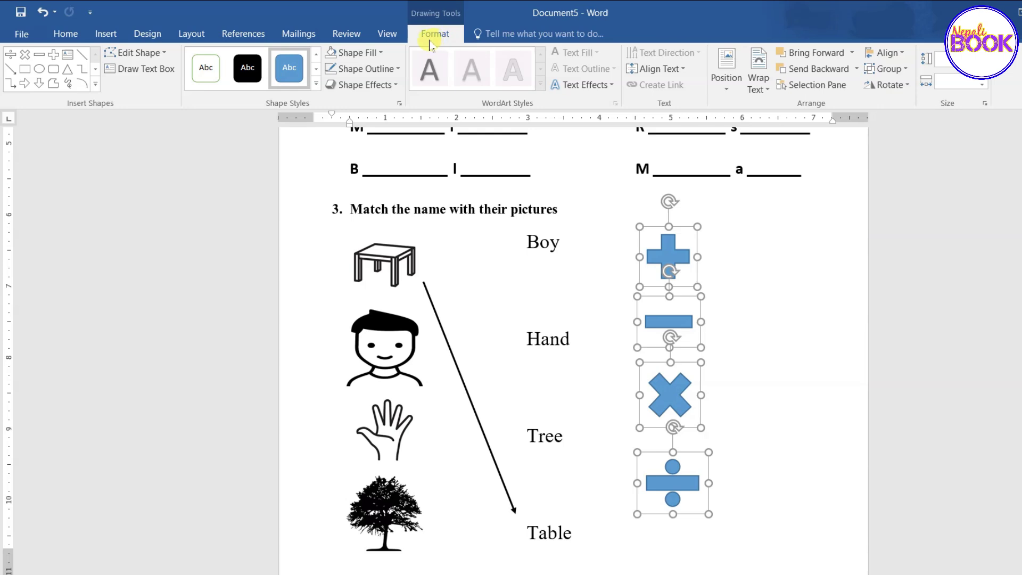
pyautogui.click(379, 54)
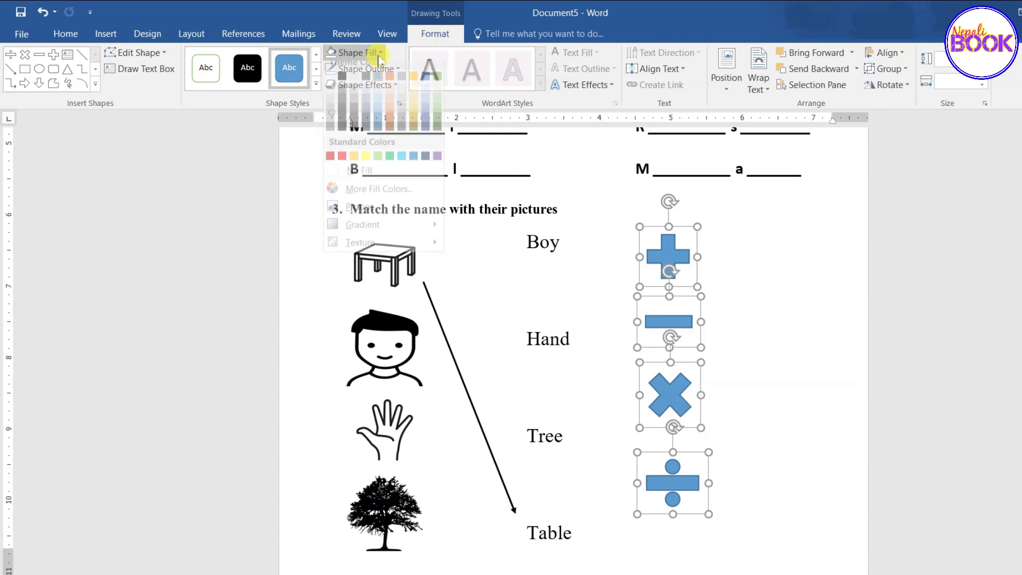
pyautogui.click(360, 180)
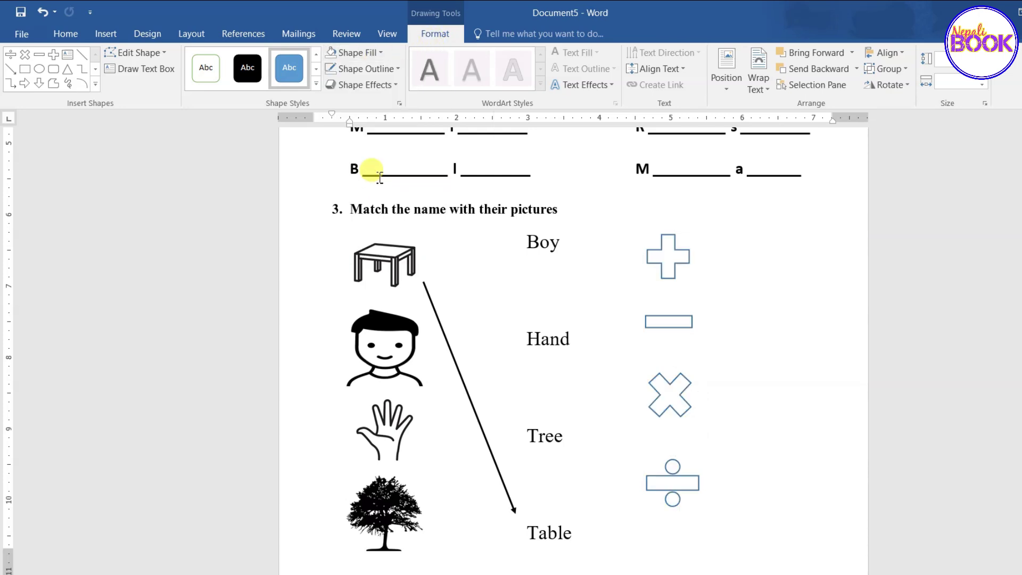
pyautogui.click(395, 70)
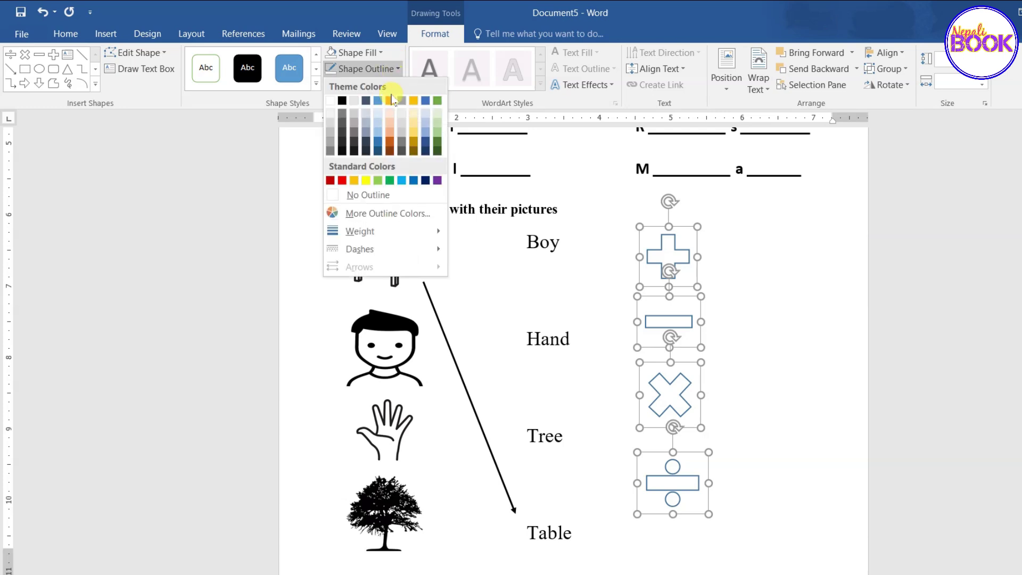
pyautogui.click(342, 100)
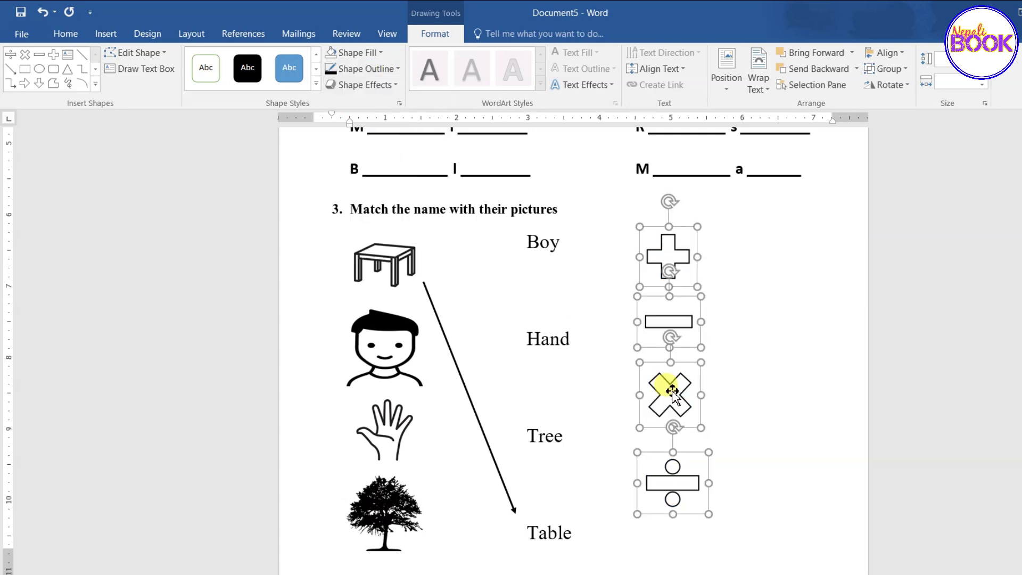
pyautogui.click(692, 381)
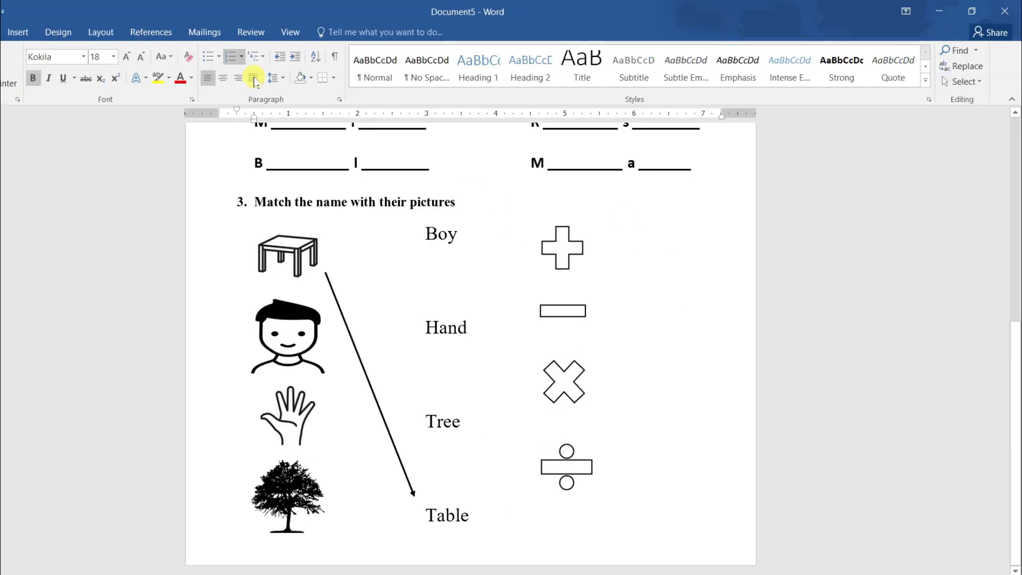
# - Select the four math symbols with Select Objects and nudge them slightly down
pyautogui.click(972, 84)
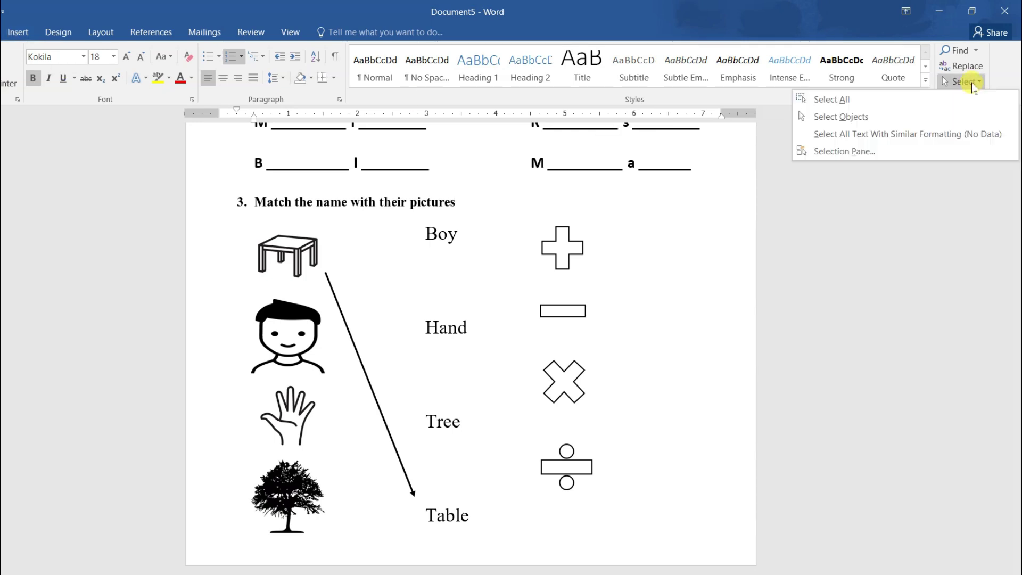
pyautogui.click(871, 118)
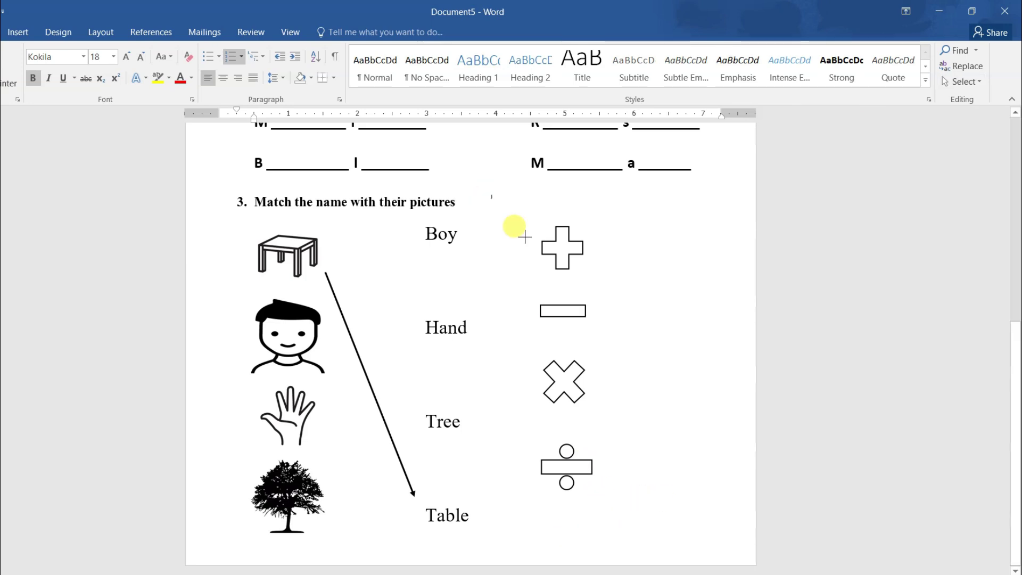
pyautogui.moveTo(490, 194); pyautogui.dragTo(657, 560)
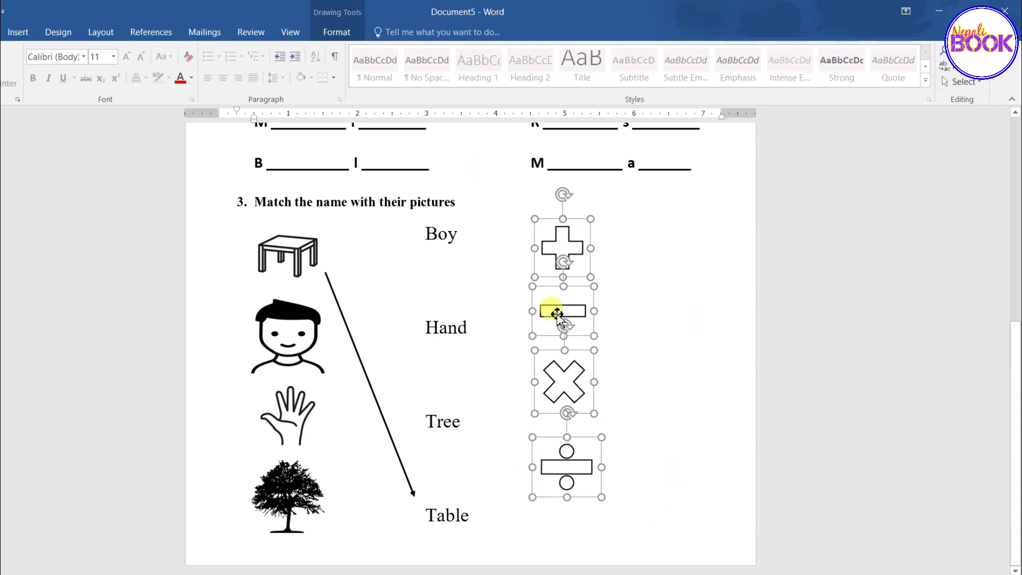
pyautogui.press('Down')
pyautogui.press('Down')
pyautogui.press('Down')
pyautogui.press('Down')
pyautogui.press('Down')
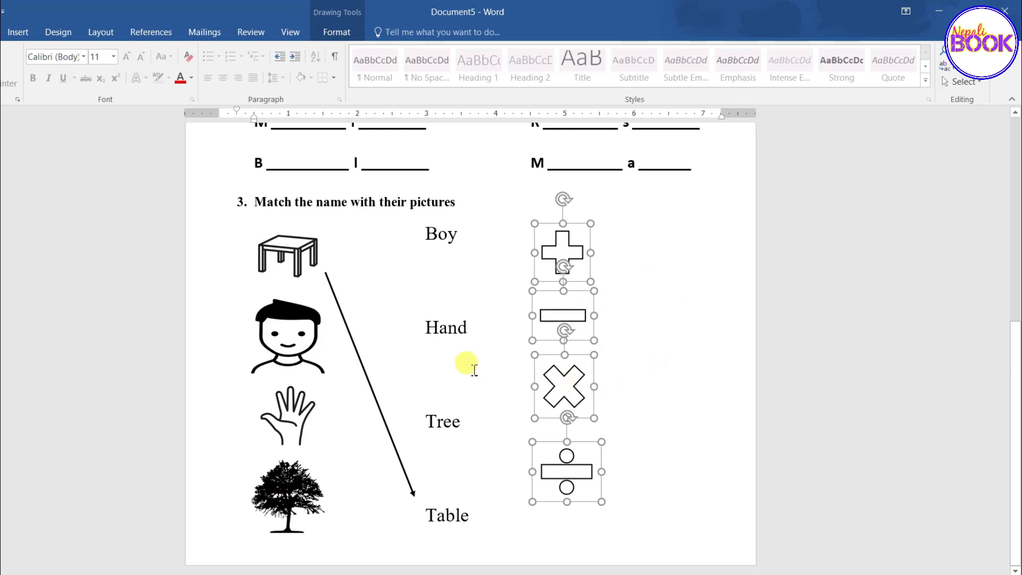
# - Work in the word box holding Boy to Table to add the Division, Addition, Multiplication and Subtraction labels
pyautogui.click(458, 352)
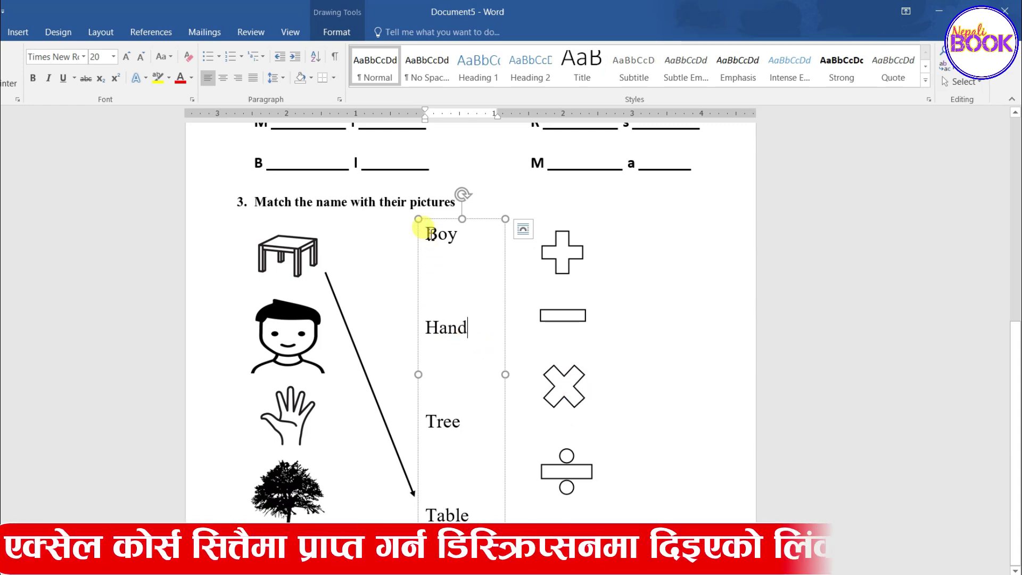
pyautogui.click(434, 219)
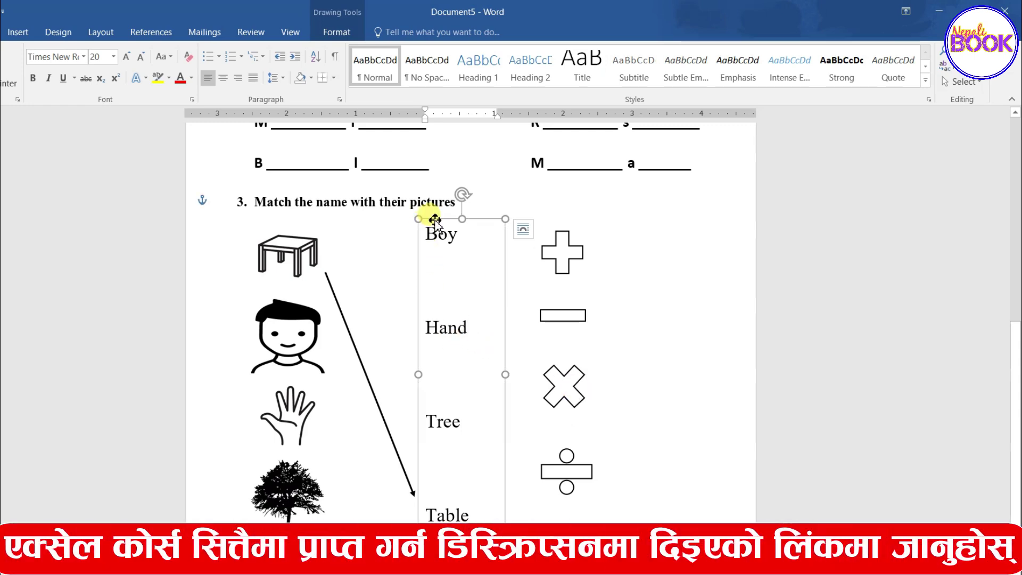
pyautogui.press('Escape')
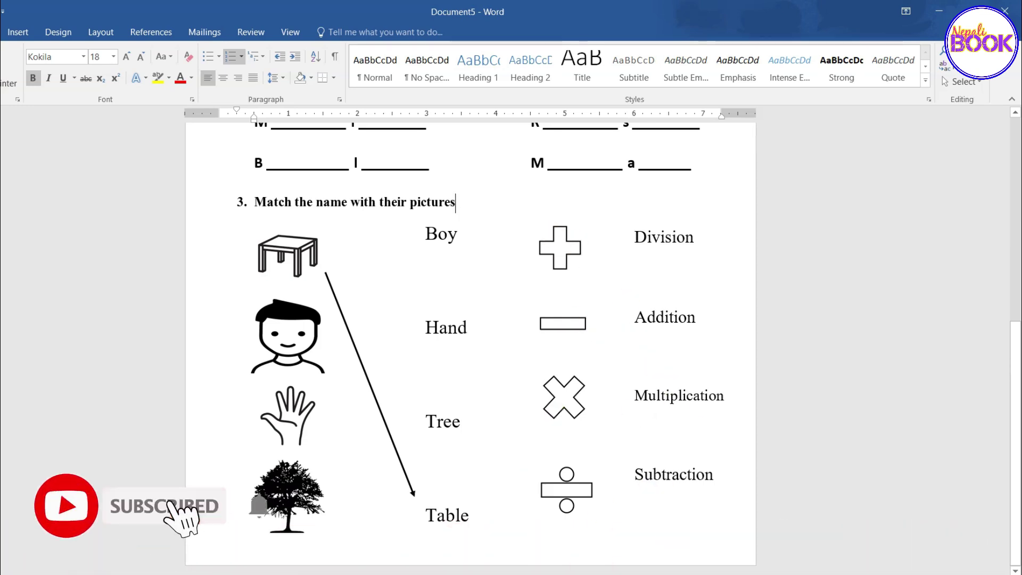
pyautogui.scroll(3, 457, 405)
pyautogui.scroll(3, 373, 358)
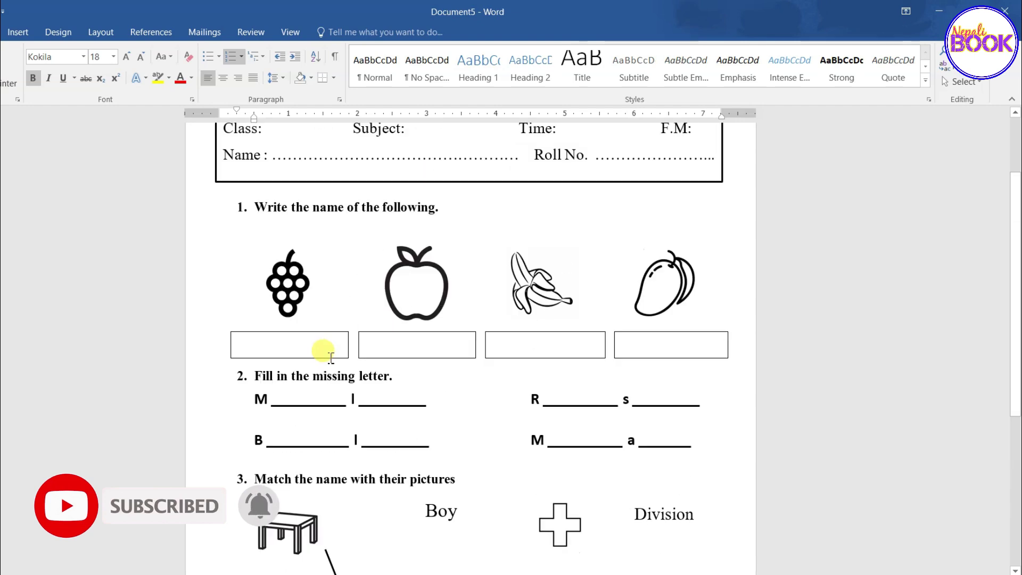
pyautogui.click(18, 32)
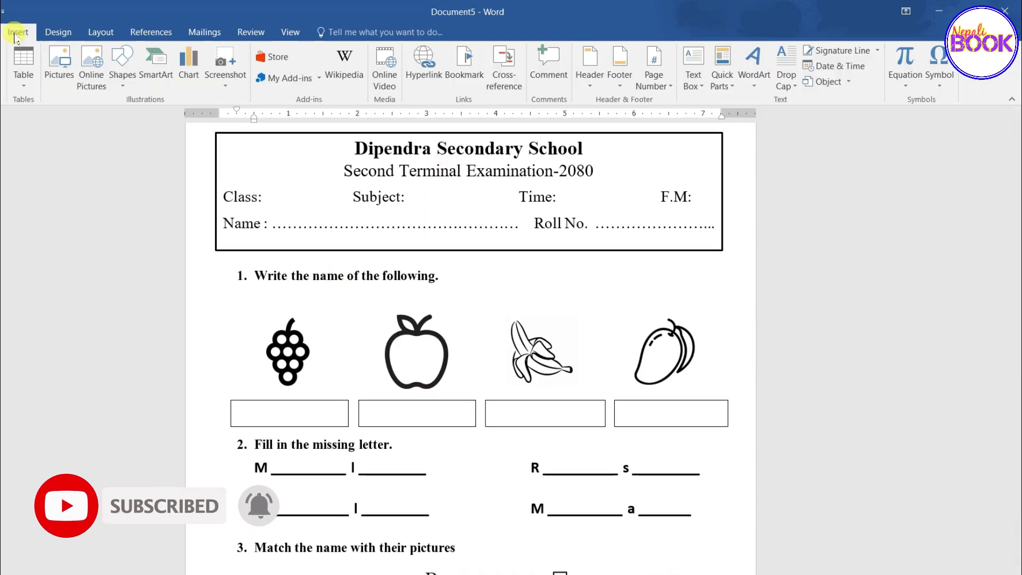
pyautogui.click(124, 82)
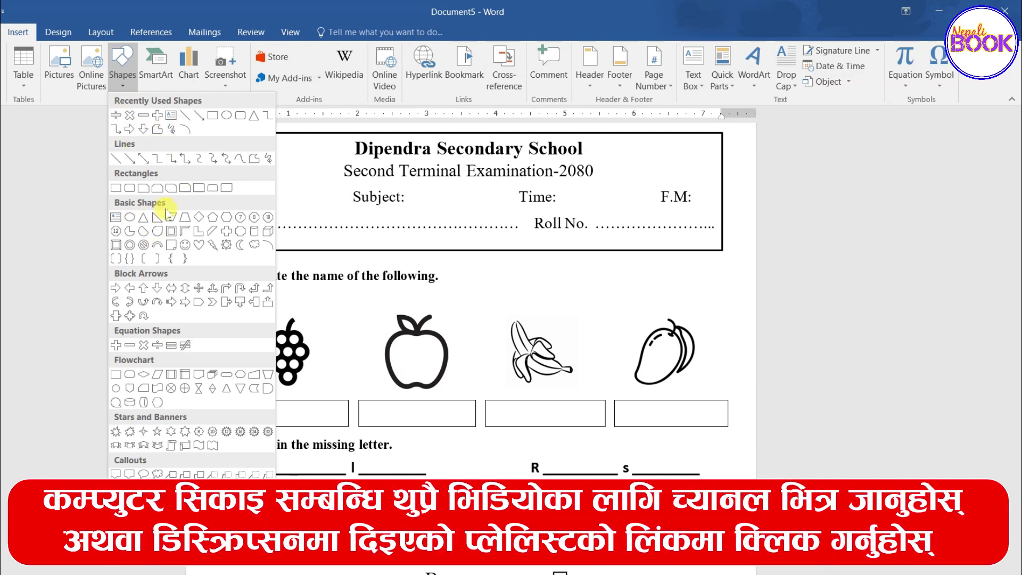
pyautogui.click(346, 341)
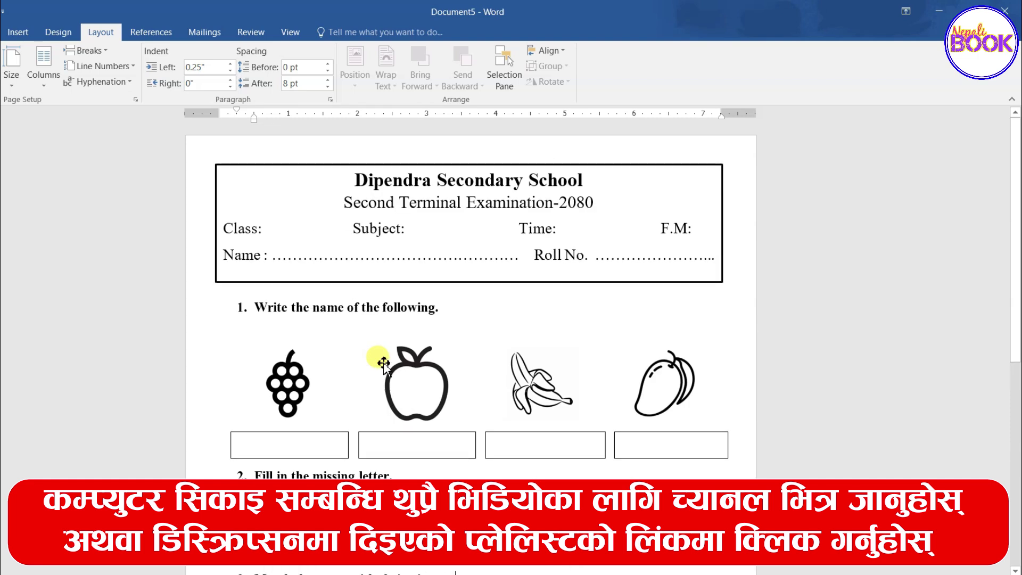
pyautogui.scroll(-3, 383, 363)
pyautogui.scroll(-4, 384, 363)
pyautogui.scroll(-1, 383, 363)
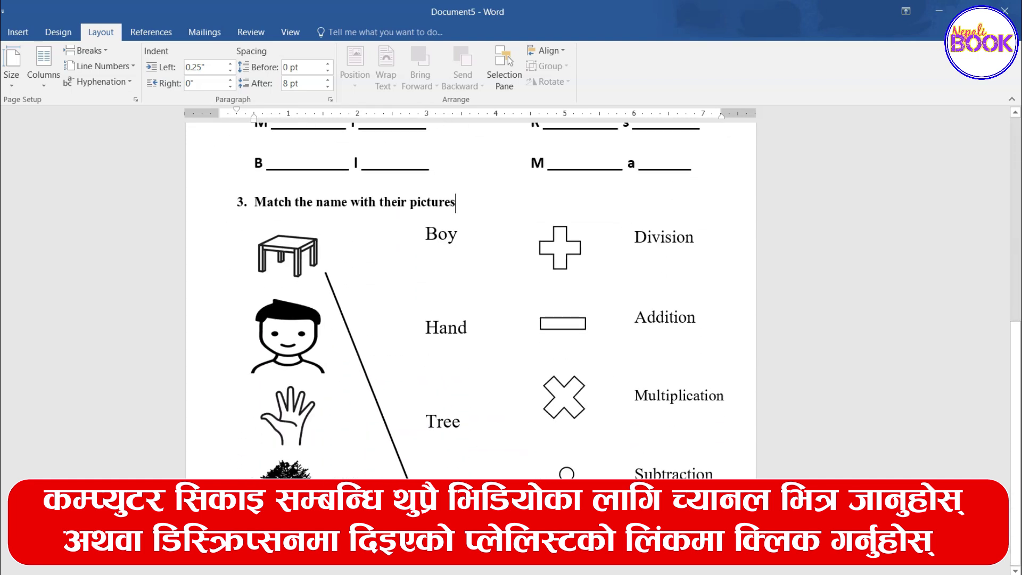
pyautogui.scroll(3, 297, 268)
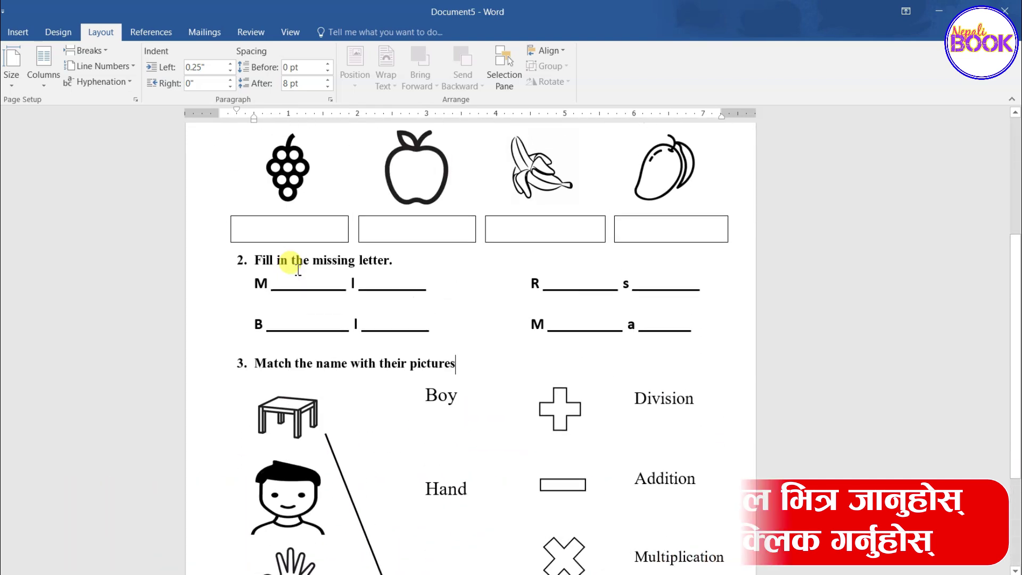
pyautogui.scroll(4, 297, 267)
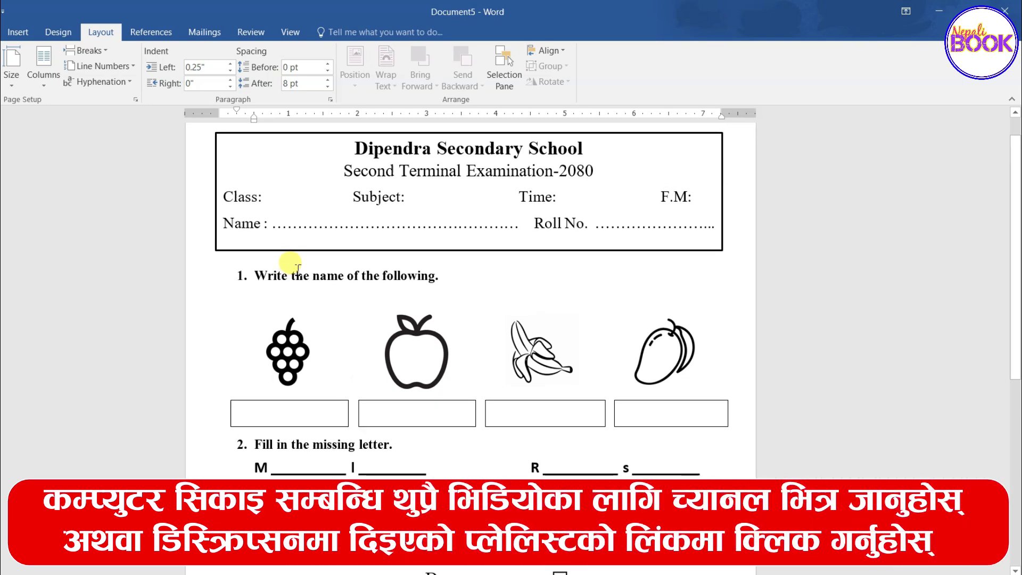